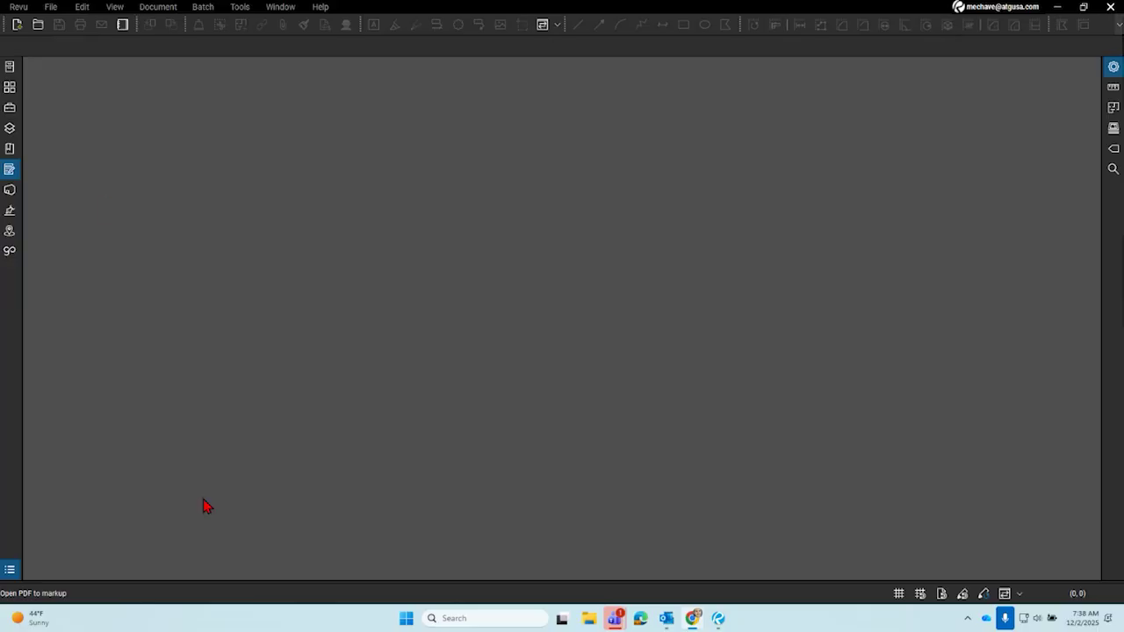
Open A1.2.0 - 2ND FLOOR REFERENCE PLAN.pdf from the pinned Sheets folder and bring the floor plan into view
click(16, 74)
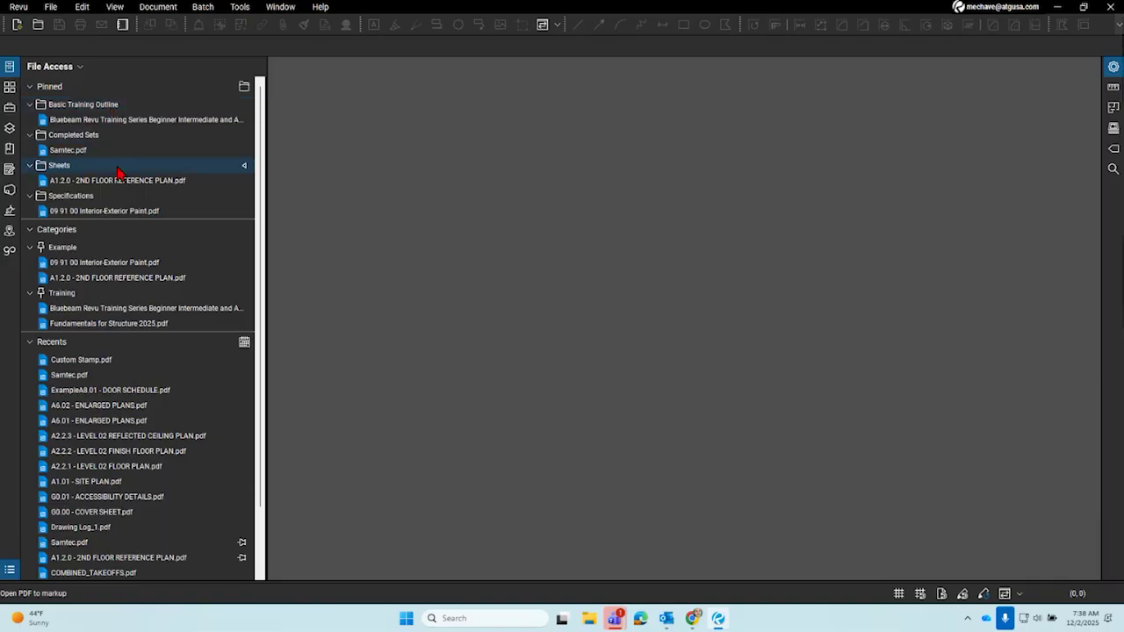
mouse_move(117, 186)
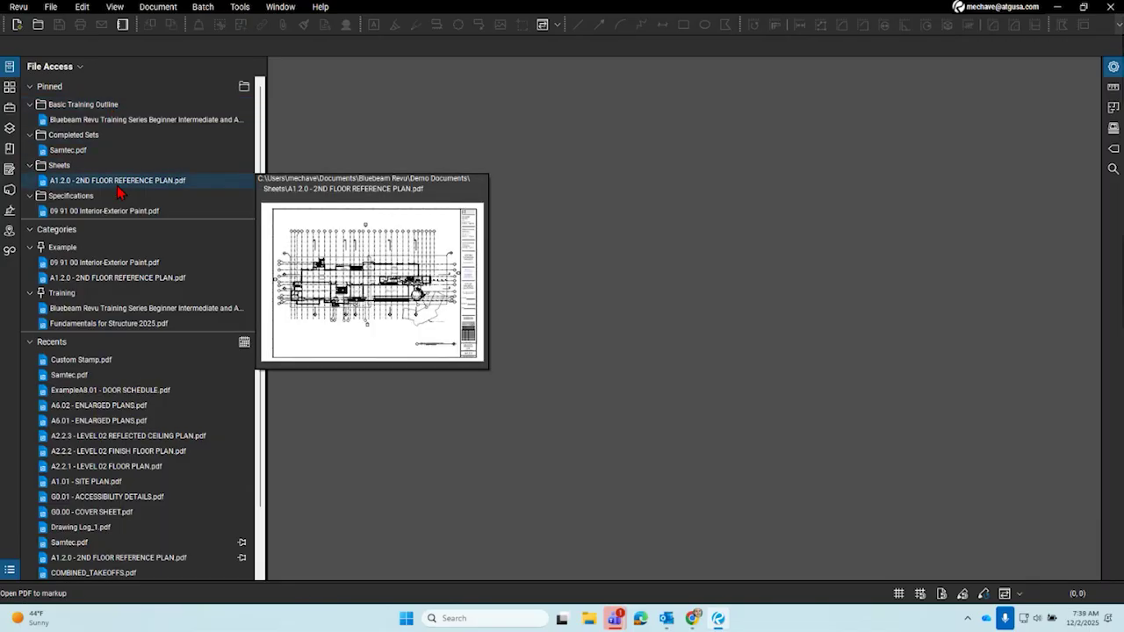
click(117, 186)
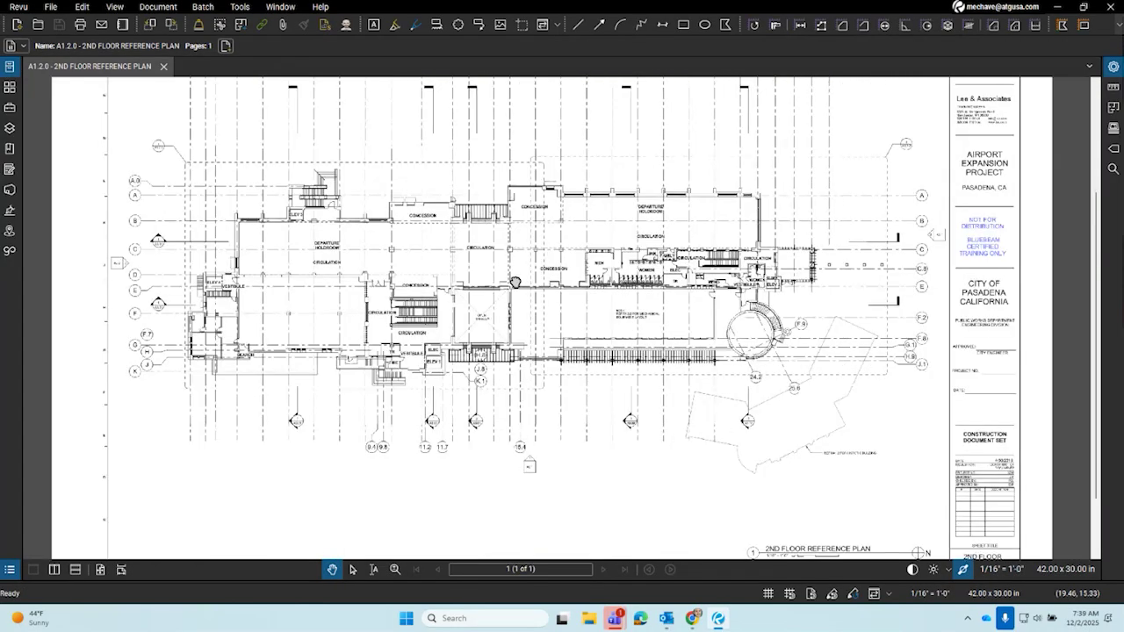
drag(515, 283, 487, 317)
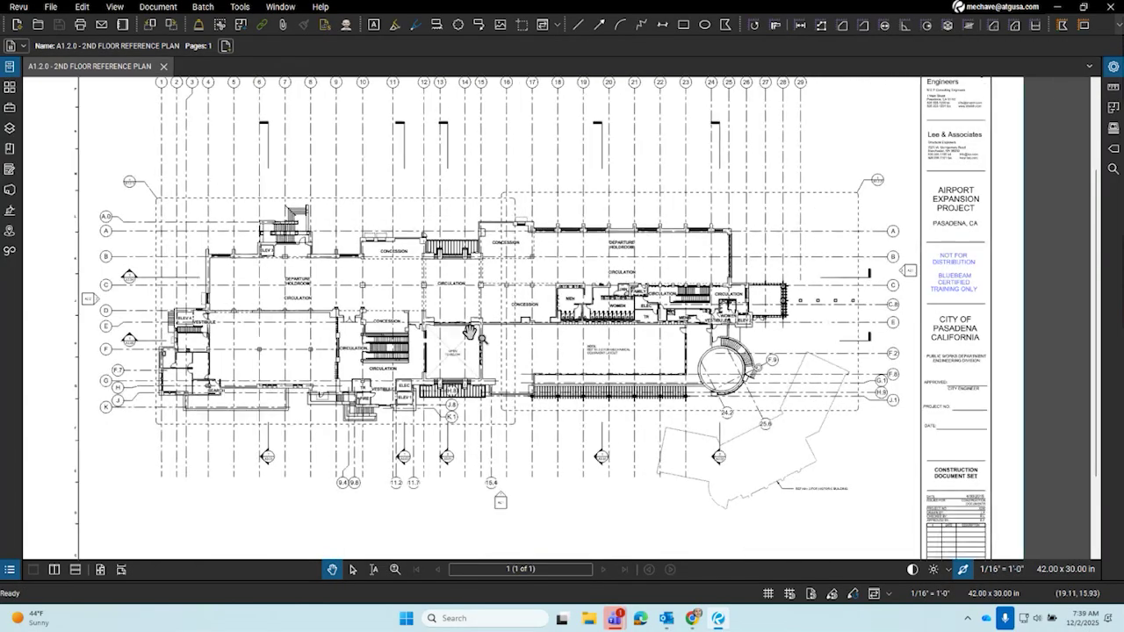
drag(529, 354, 549, 352)
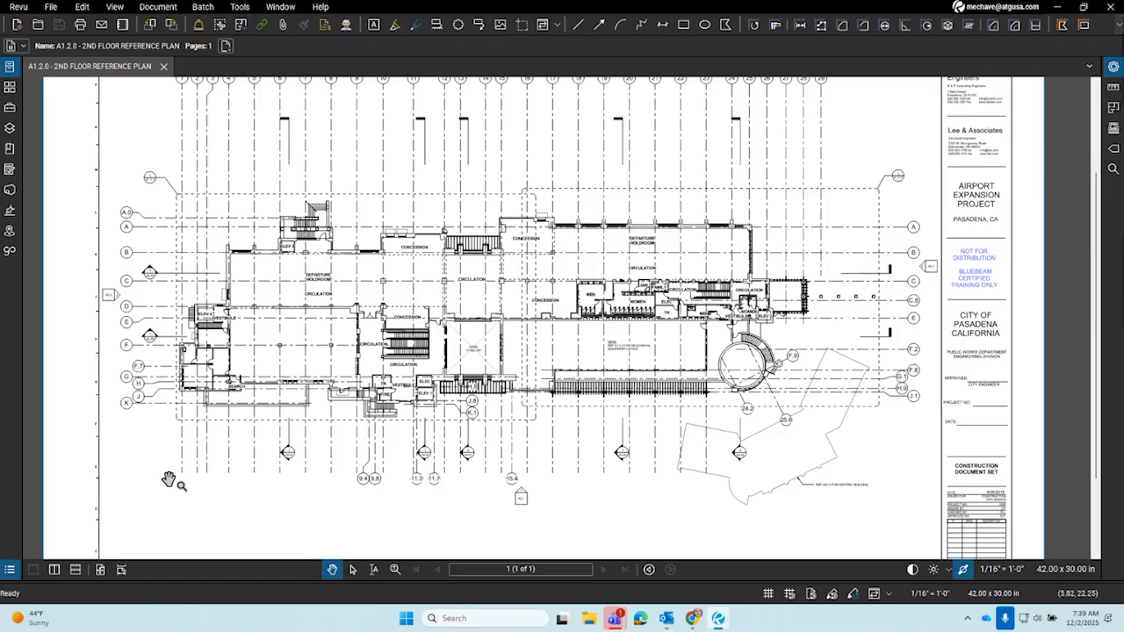
Review the Markups List's column choices and its markup import and export commands, and hide the list
click(9, 570)
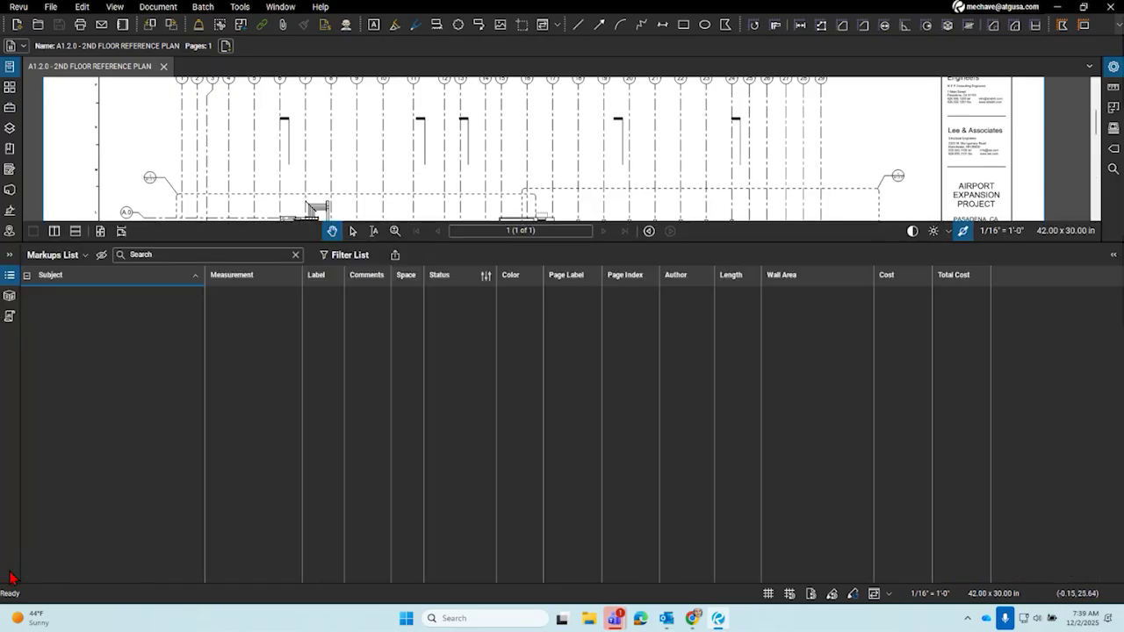
click(61, 255)
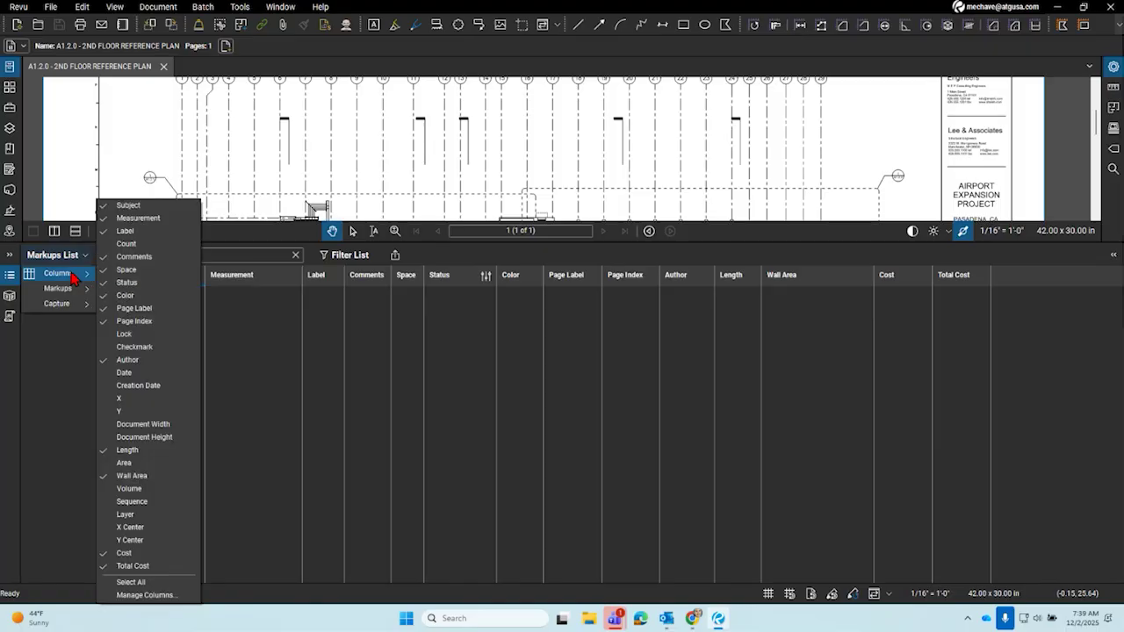
mouse_move(84, 289)
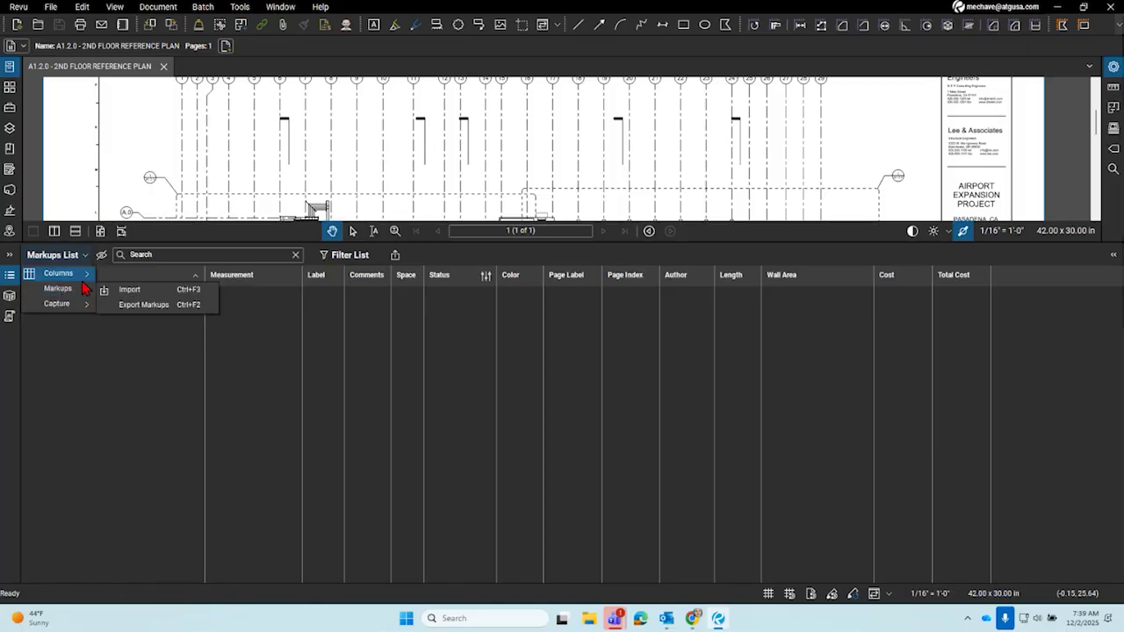
click(132, 388)
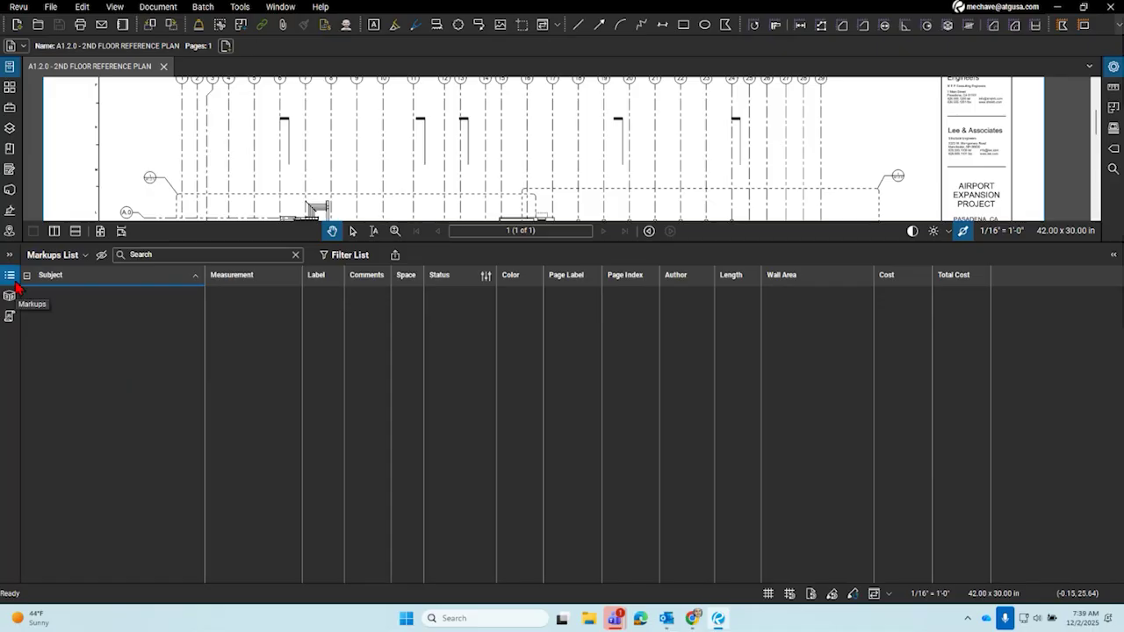
click(9, 275)
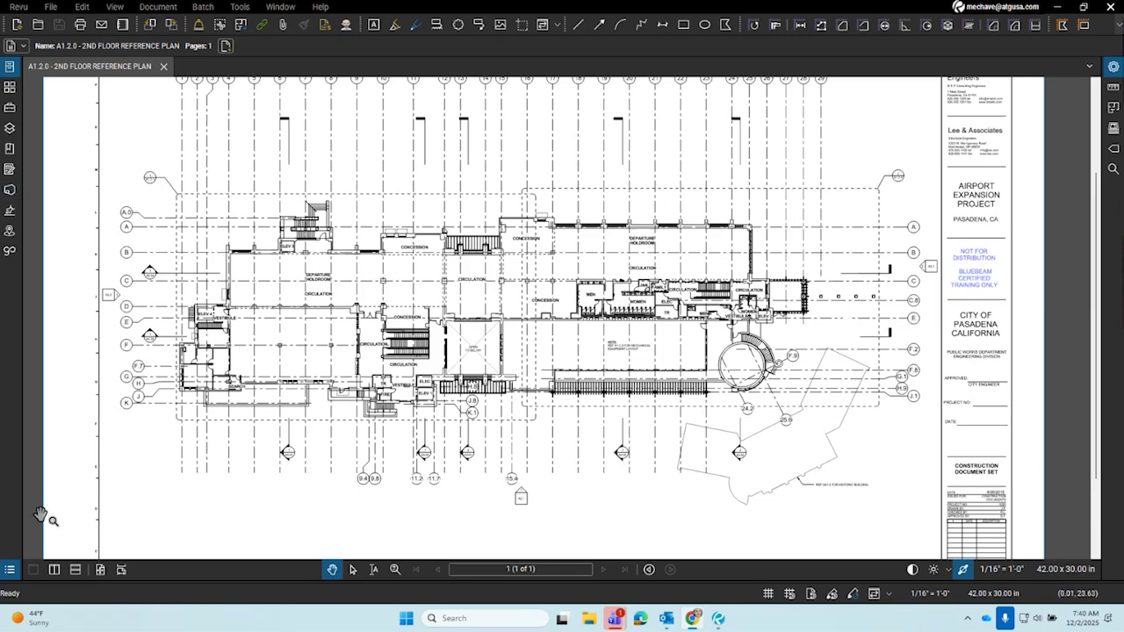
Show the Markups List below the floor plan
click(15, 569)
click(73, 257)
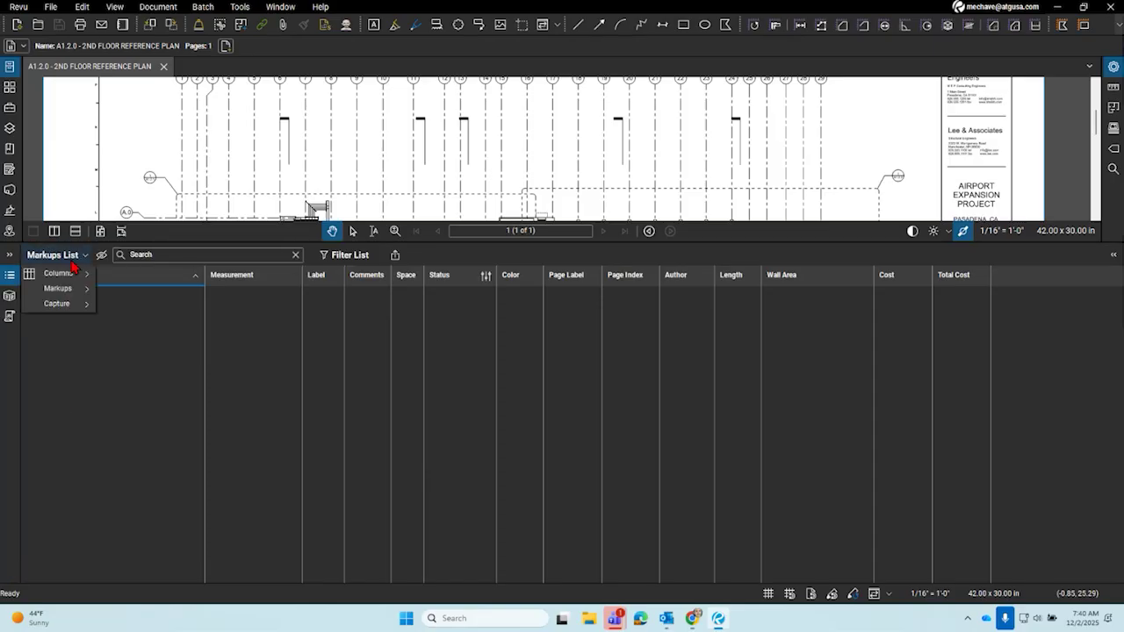
click(213, 193)
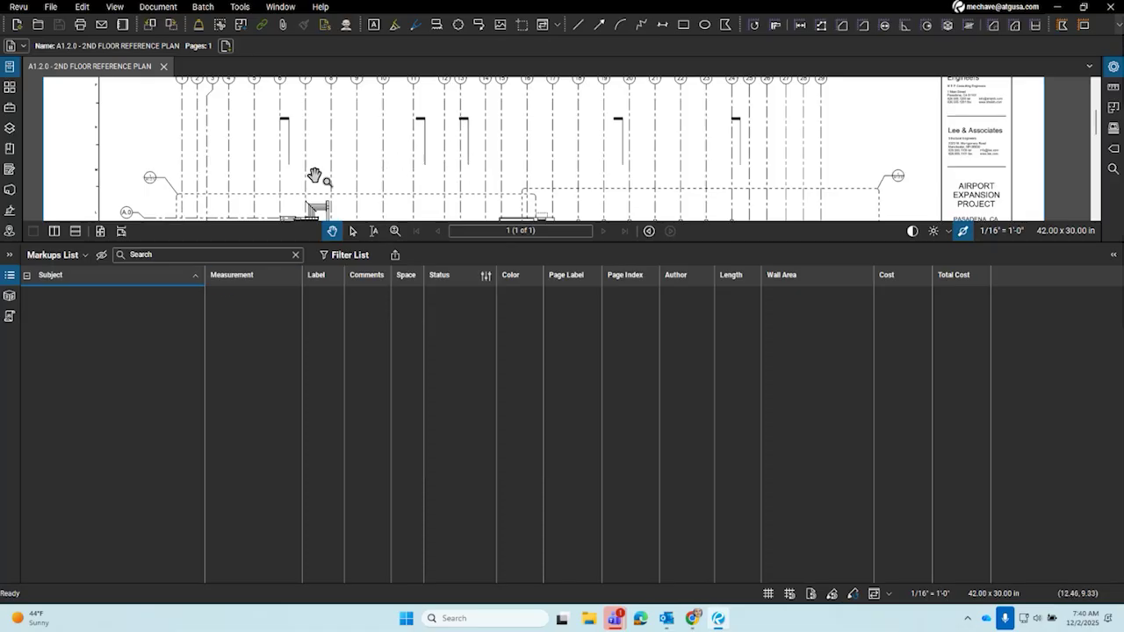
Start a markup import and browse to the Import Comments folder under Documents > Bluebeam Revu > Demo Documents
click(83, 255)
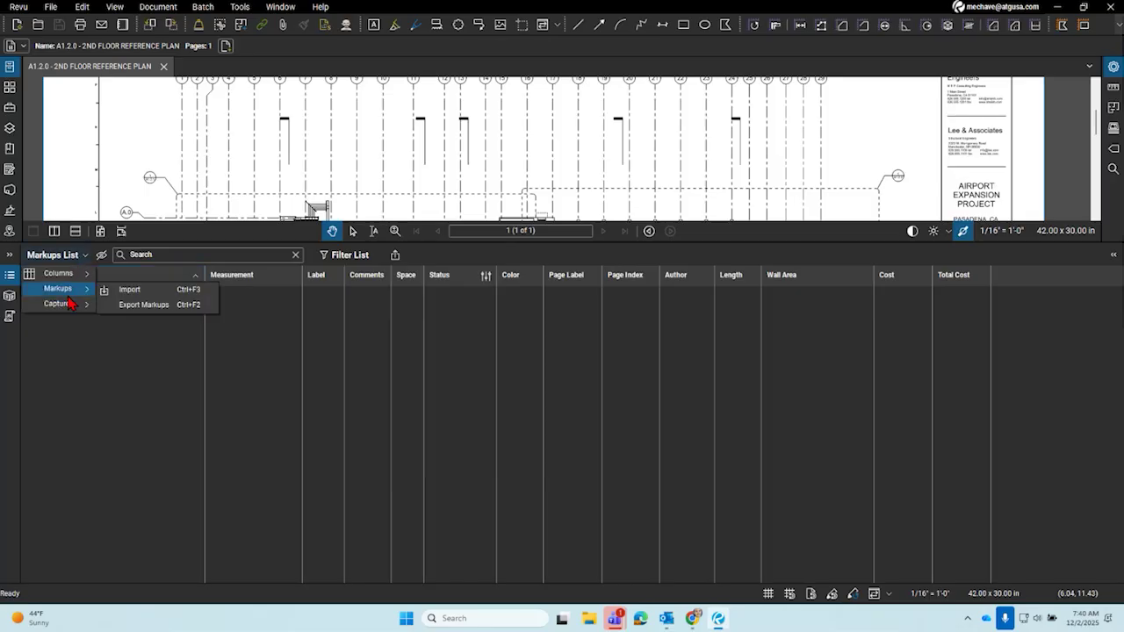
click(130, 290)
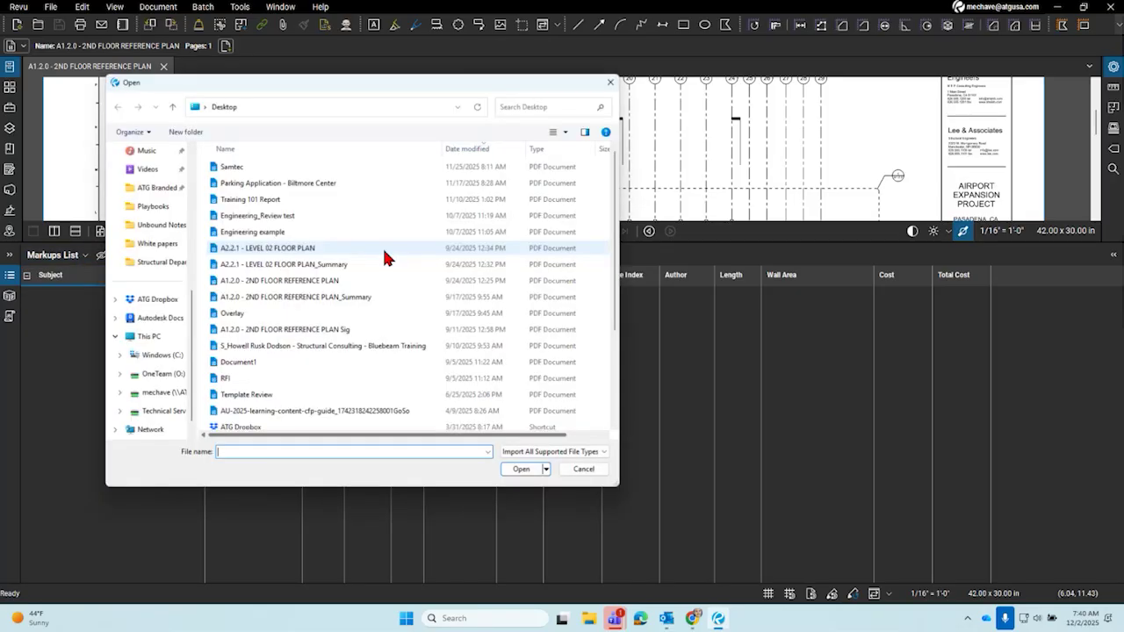
scroll(158, 377, up, 5)
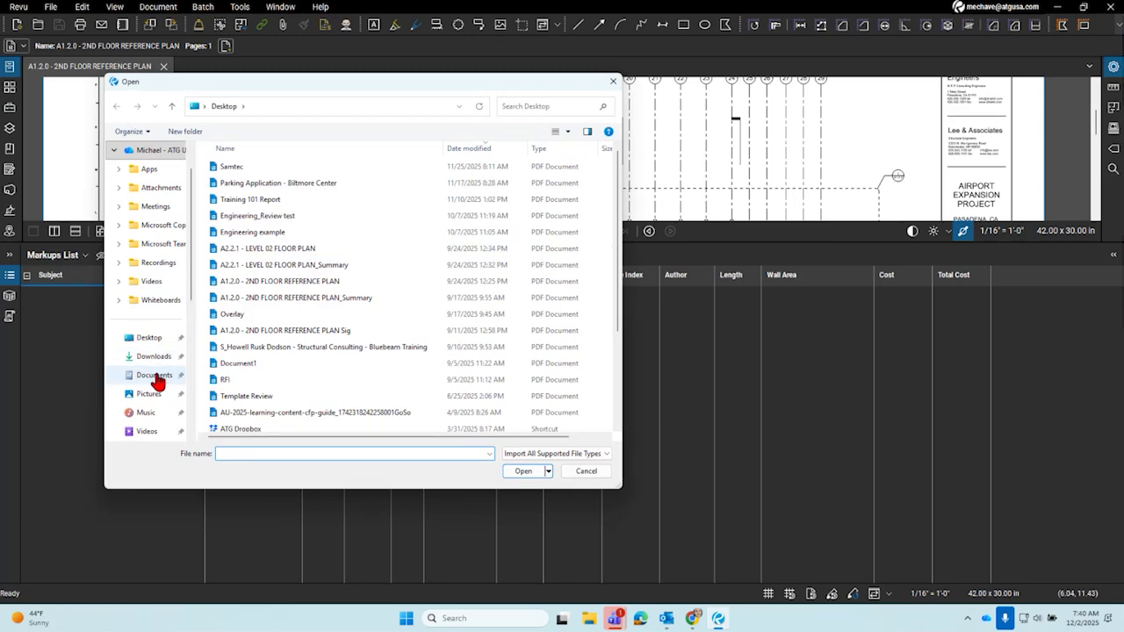
click(154, 375)
scroll(306, 263, down, 3)
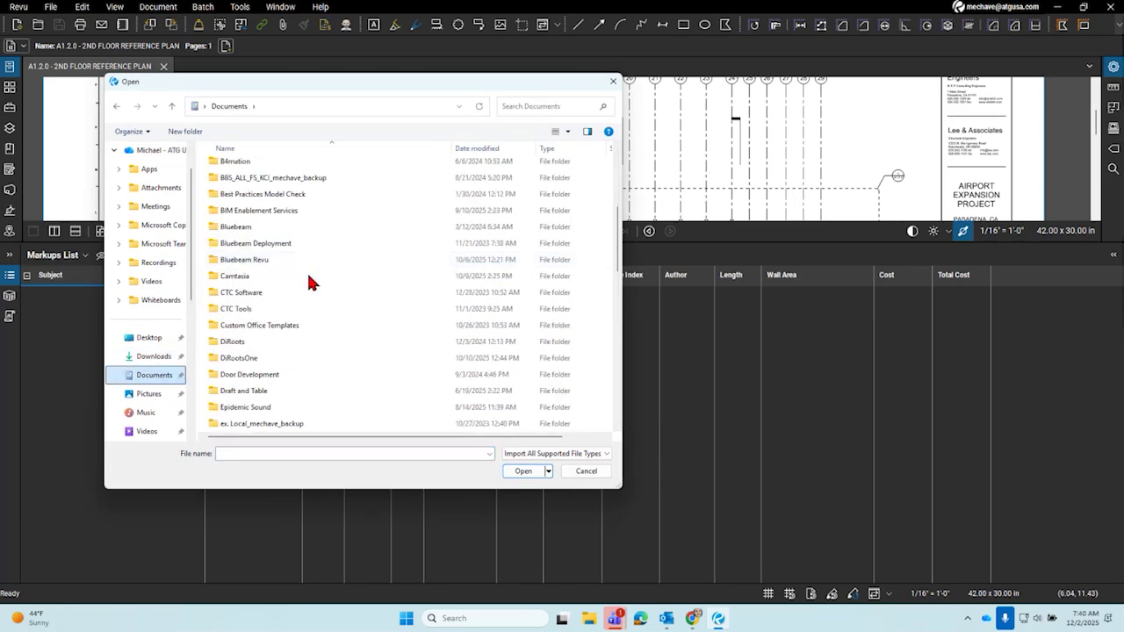
double_click(301, 265)
scroll(301, 263, down, 4)
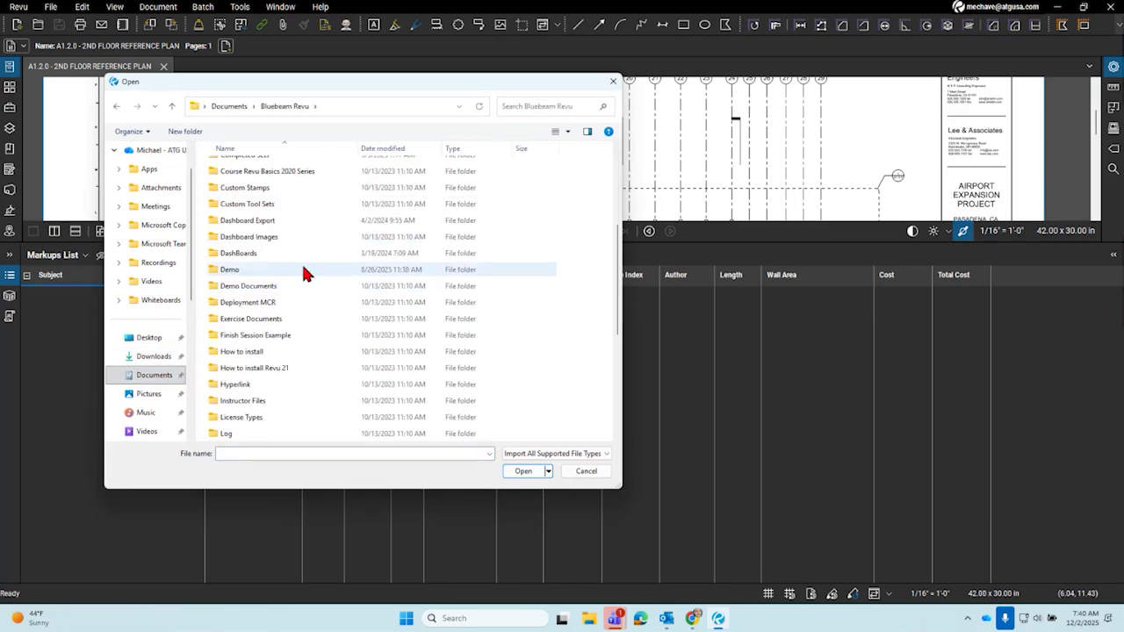
double_click(292, 280)
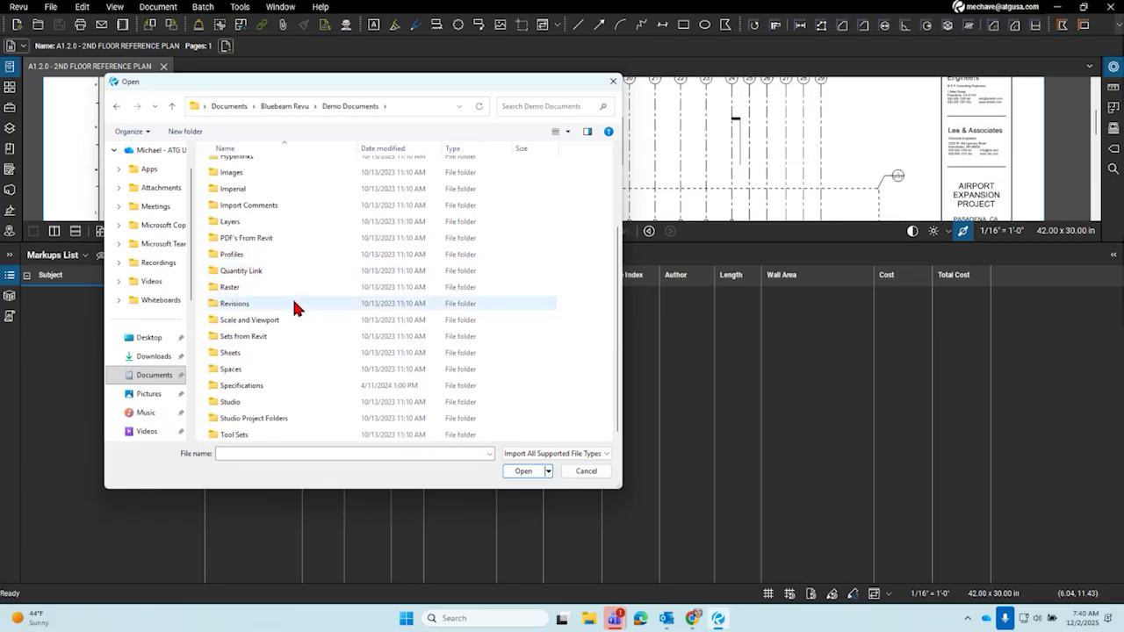
scroll(293, 306, down, 2)
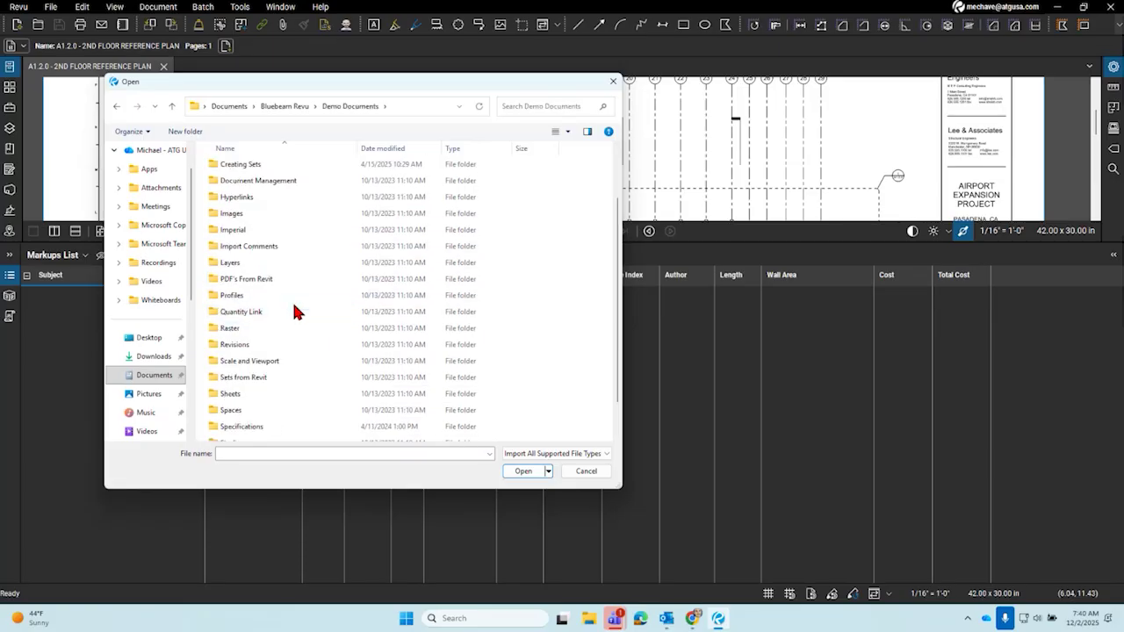
double_click(279, 246)
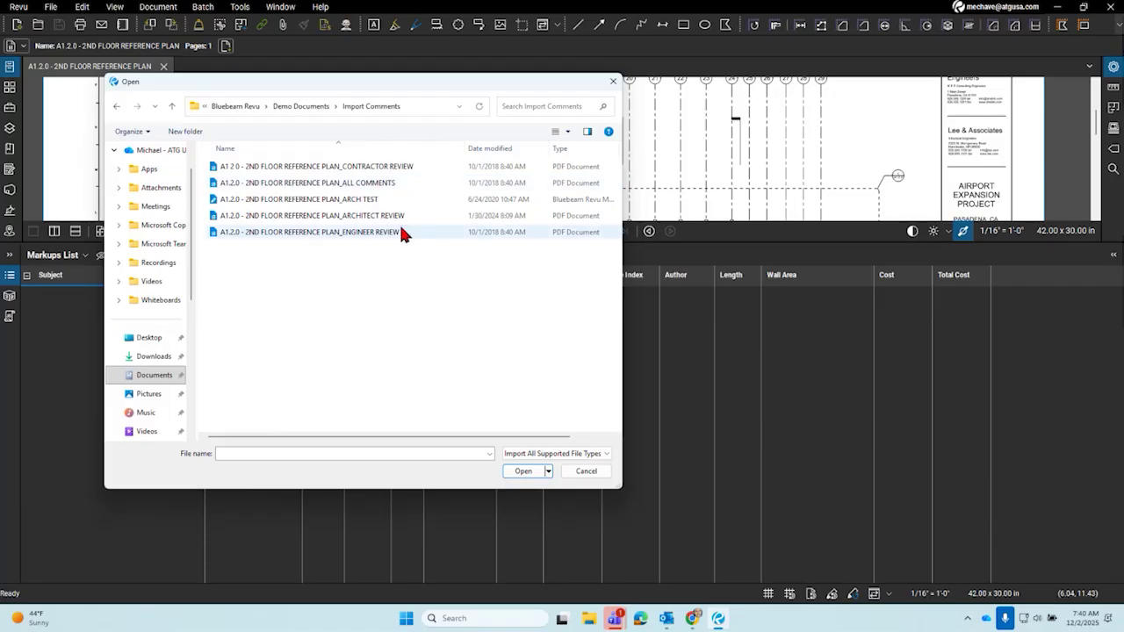
Import the markups from A1.2.0 - 2ND FLOOR REFERENCE PLAN_ARCHITECT REVIEW and hide the Markups List
click(356, 226)
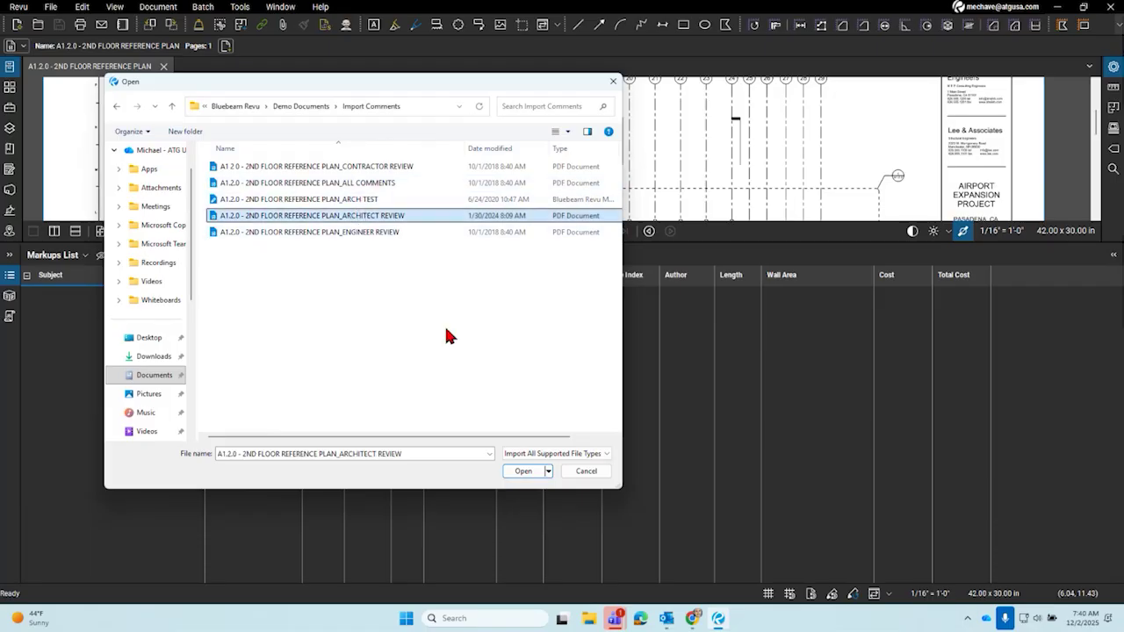
click(520, 470)
click(10, 275)
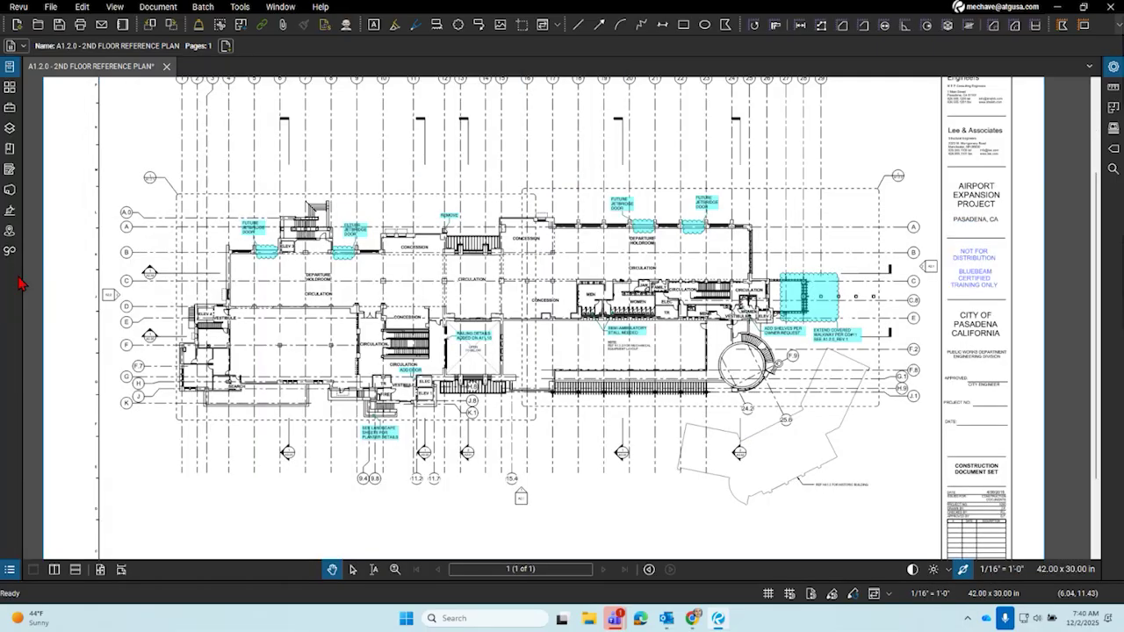
Examine the imported architect comments and clouds across the floor plan, including the railing details note
scroll(422, 201, up, 4)
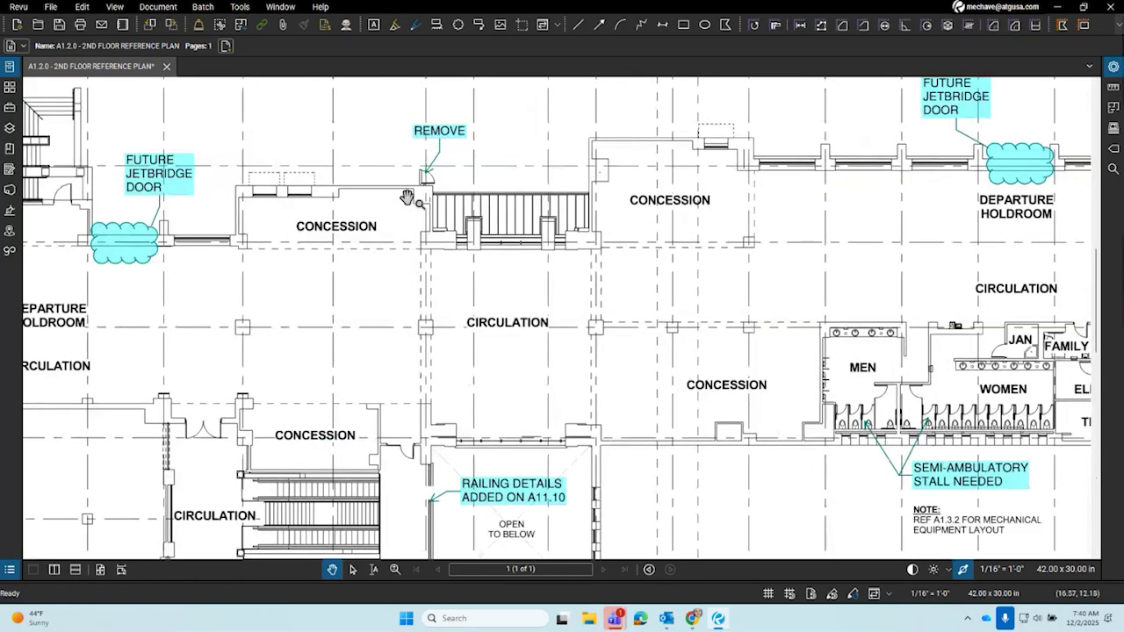
scroll(469, 228, down, 3)
scroll(471, 230, down, 2)
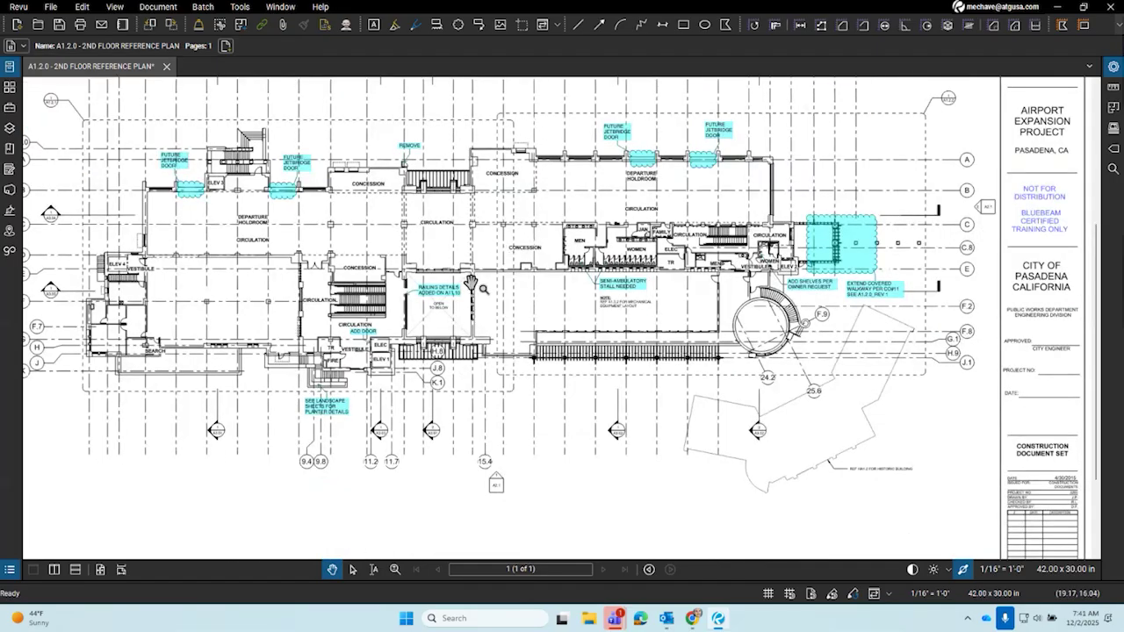
scroll(471, 282, up, 3)
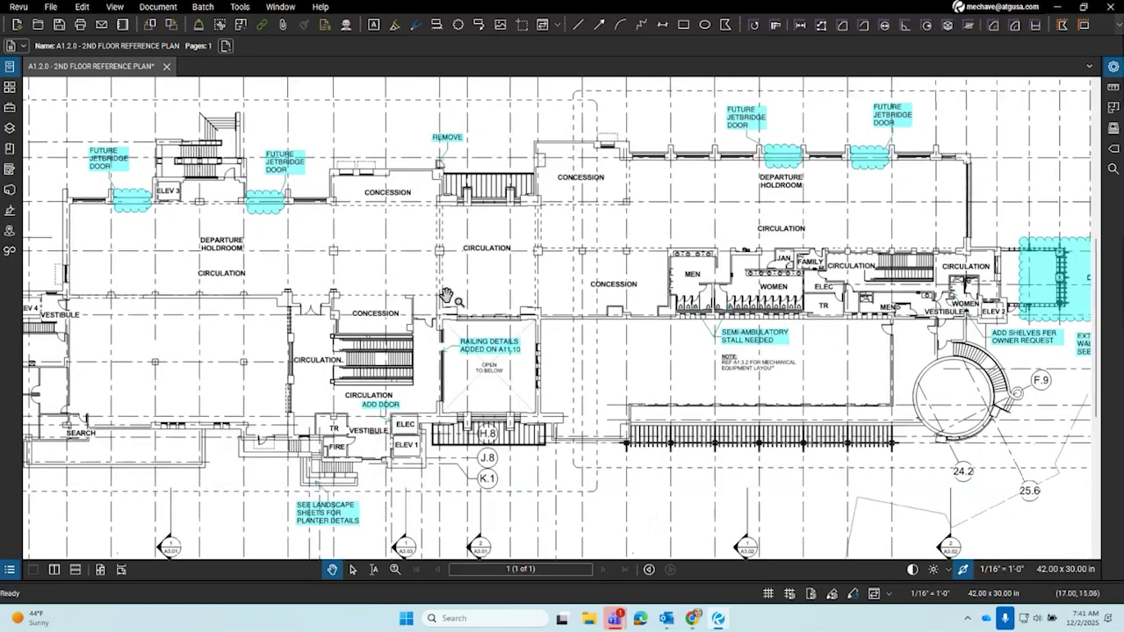
scroll(457, 358, up, 3)
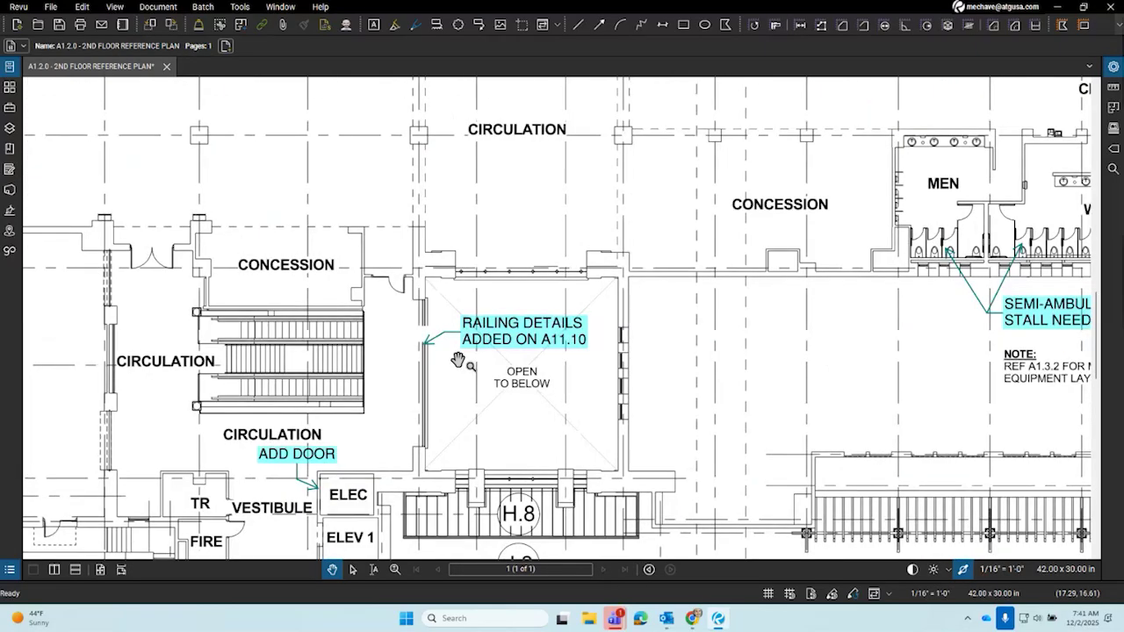
scroll(457, 358, up, 3)
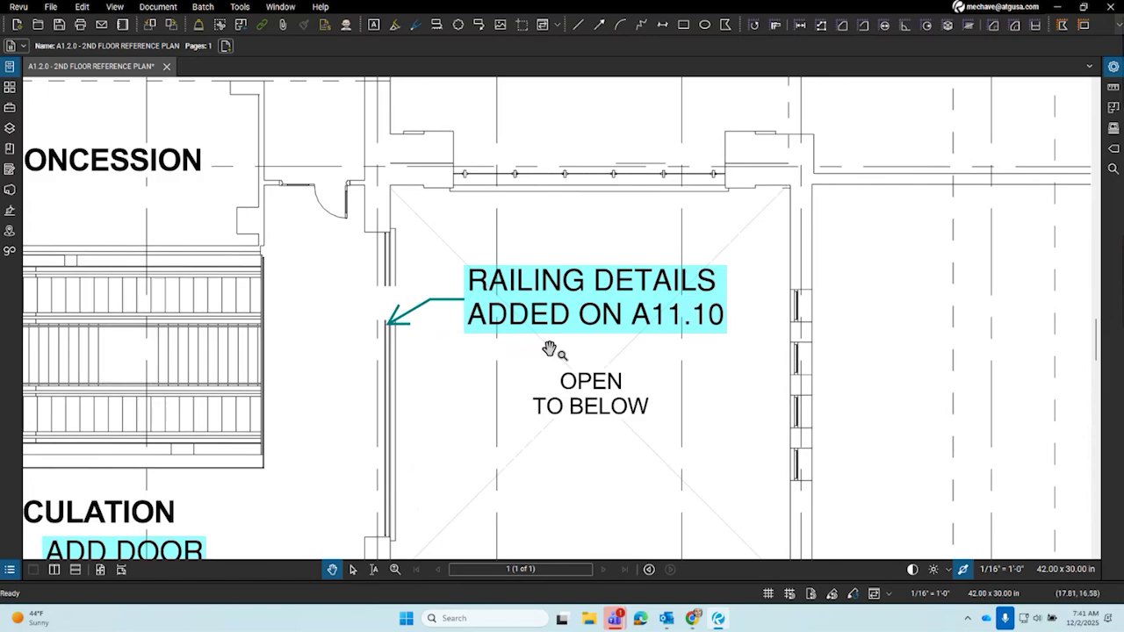
scroll(463, 369, down, 3)
scroll(462, 370, down, 2)
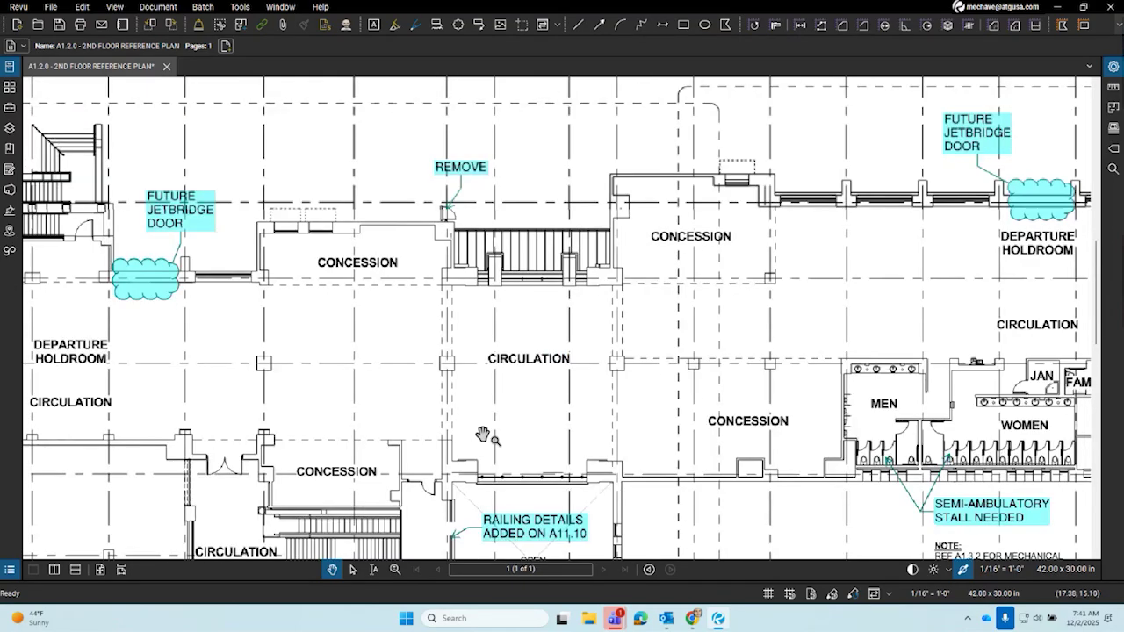
scroll(447, 219, up, 5)
scroll(447, 218, down, 6)
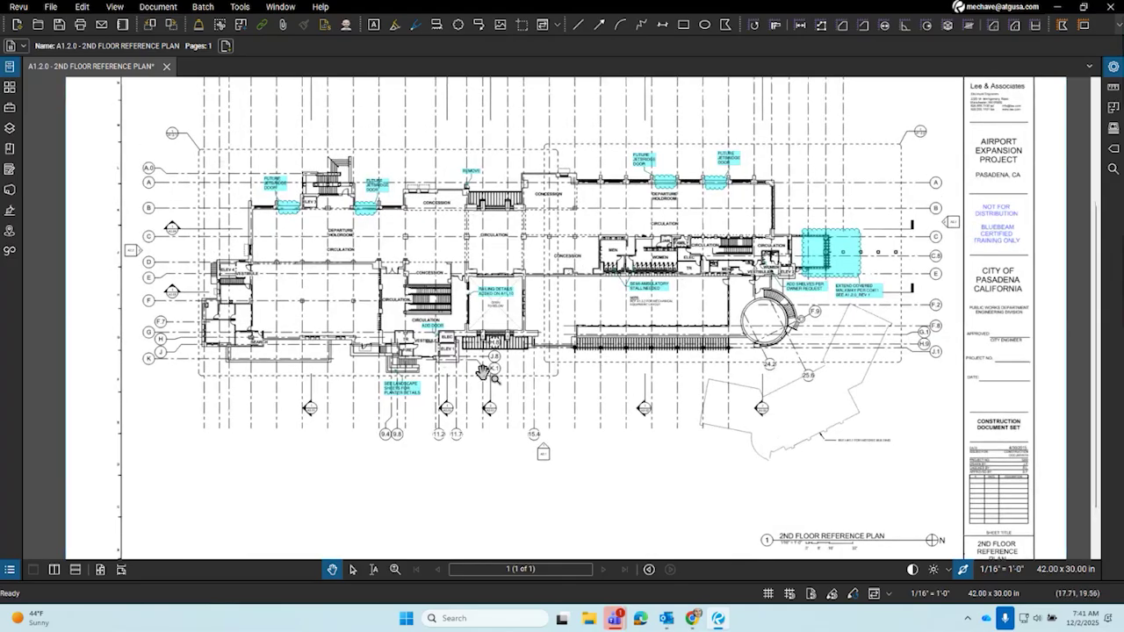
Show a shorter Markups List and import the markups from A1.2.0 - 2ND FLOOR REFERENCE PLAN_ENGINEER REVIEW
click(11, 571)
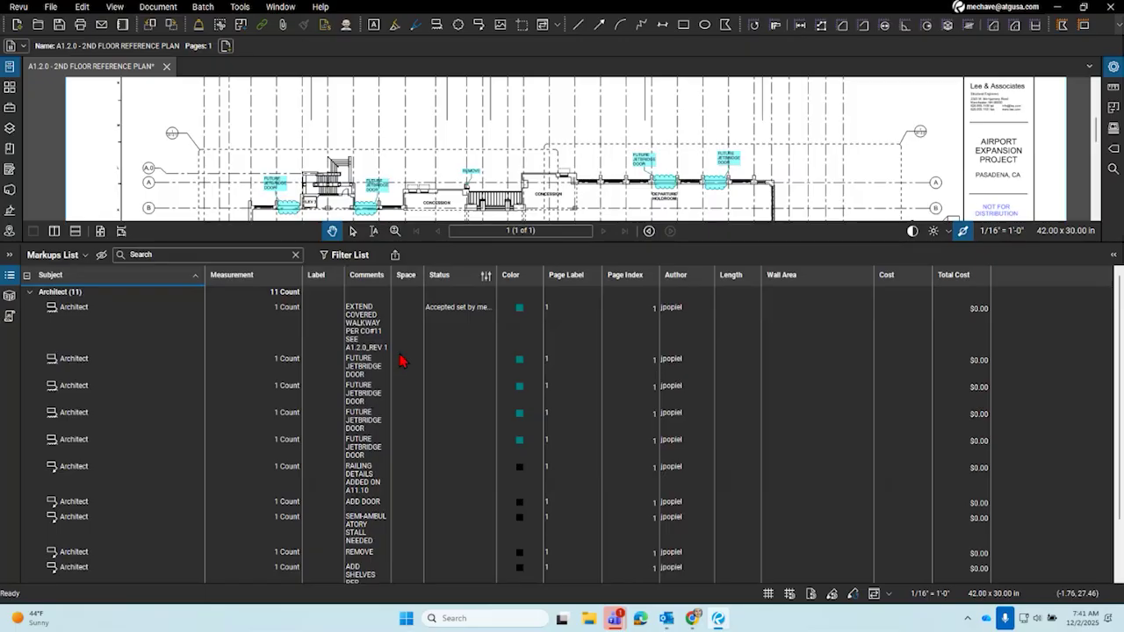
drag(252, 242, 247, 308)
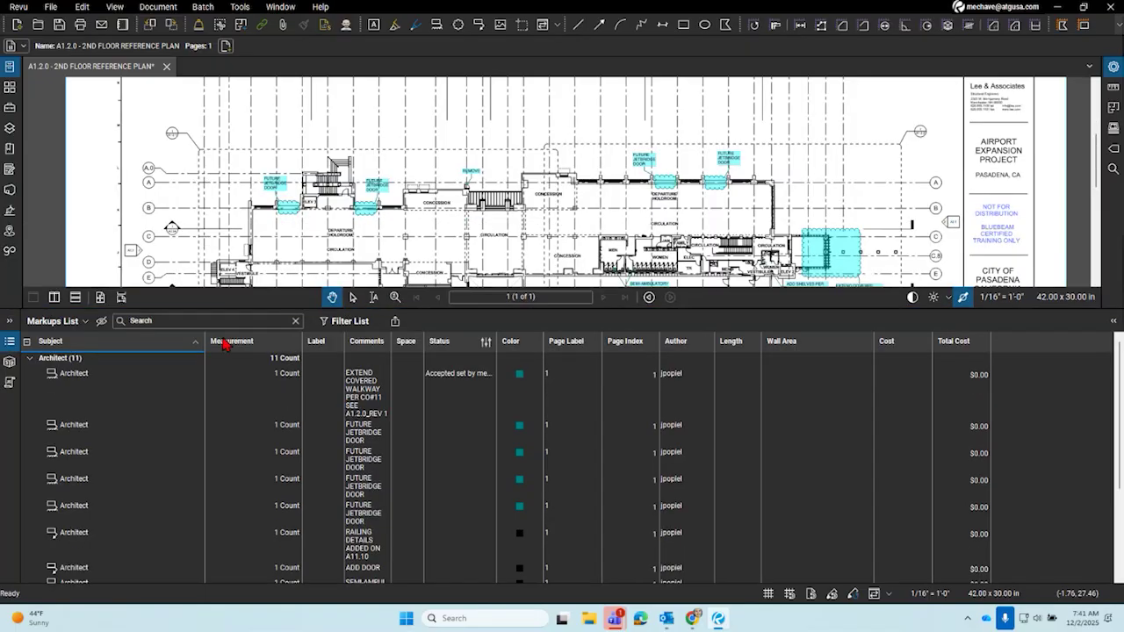
click(52, 322)
mouse_move(82, 360)
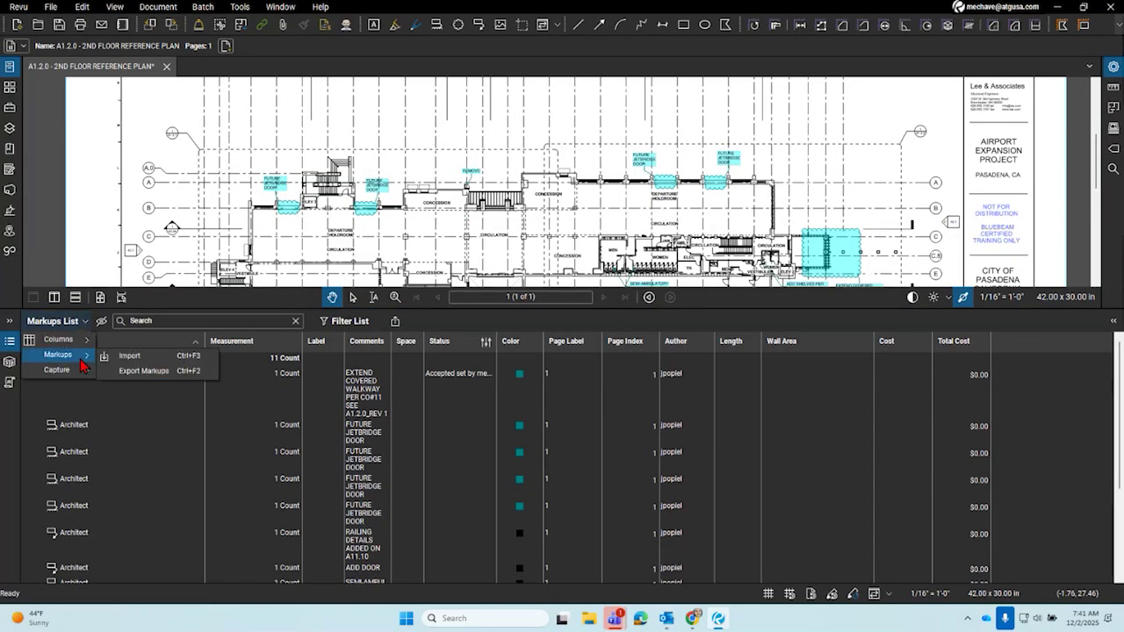
click(123, 355)
click(341, 234)
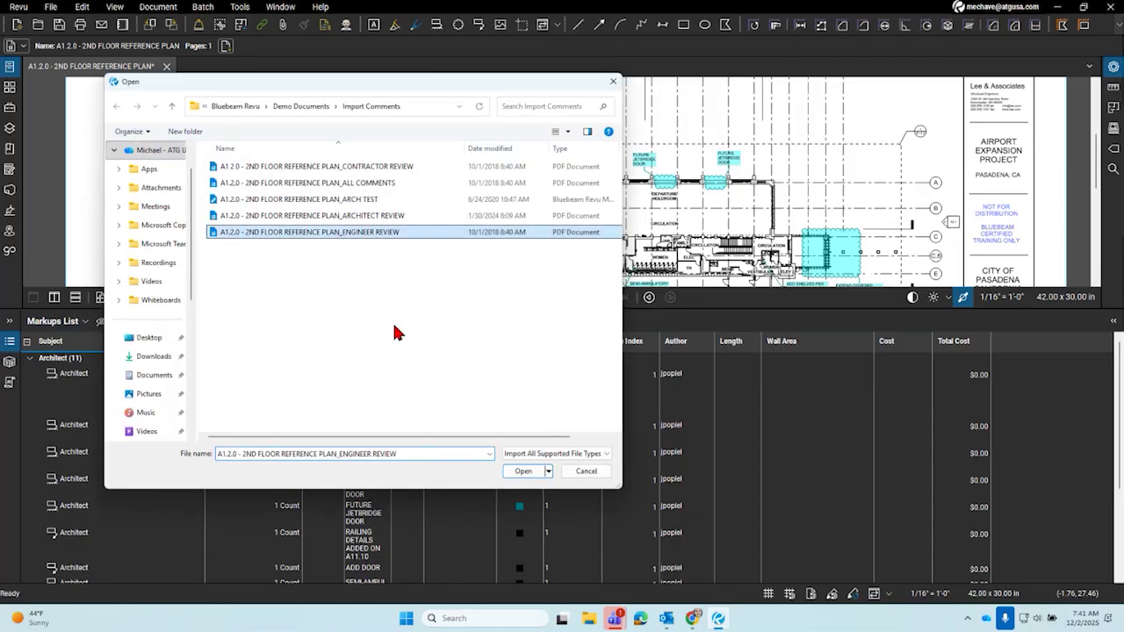
click(521, 471)
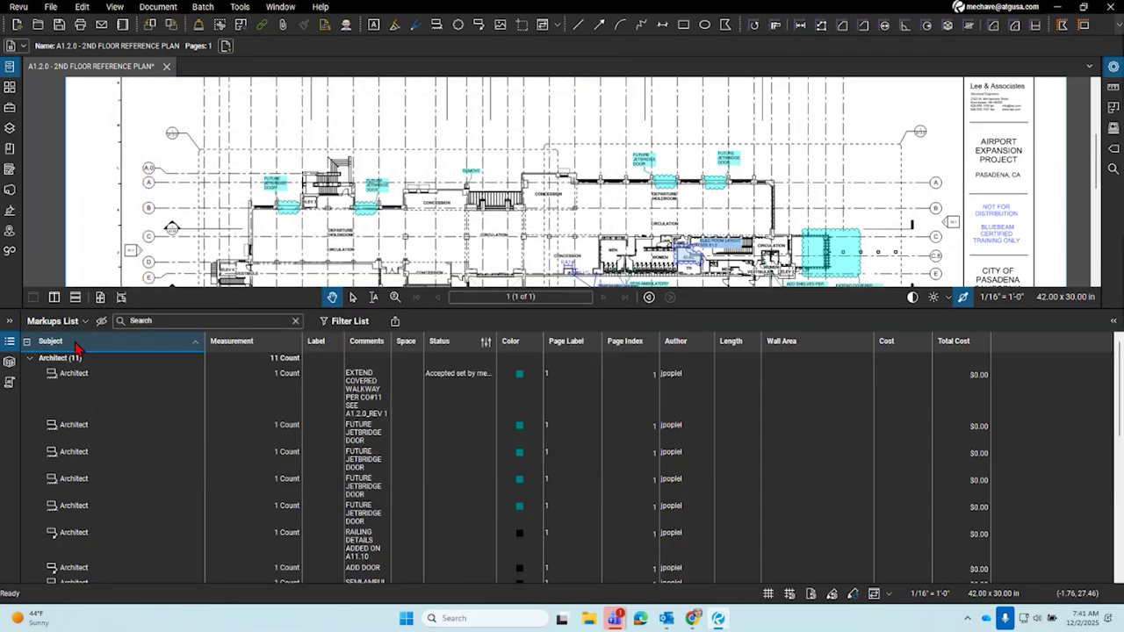
Shrink the Markups List and bring the floor plan with the imported engineer markups into view above it
drag(356, 309, 357, 450)
drag(429, 379, 431, 318)
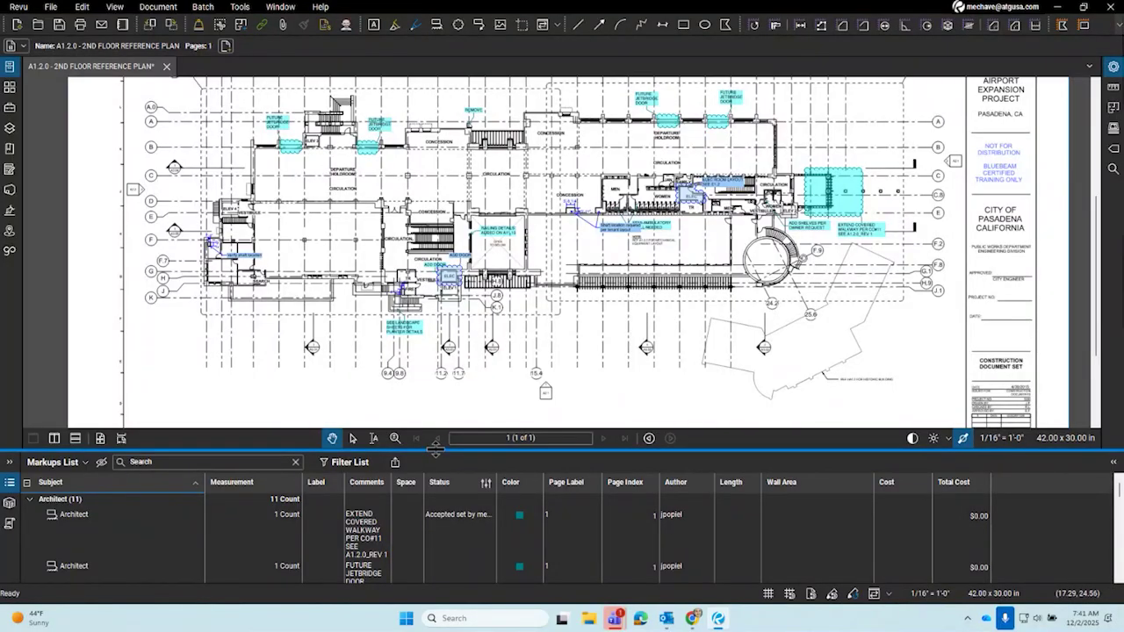
Show the Tool Chest with the Contractor Review tool set, and enlarge the Markups List to display more entries
drag(435, 452, 466, 268)
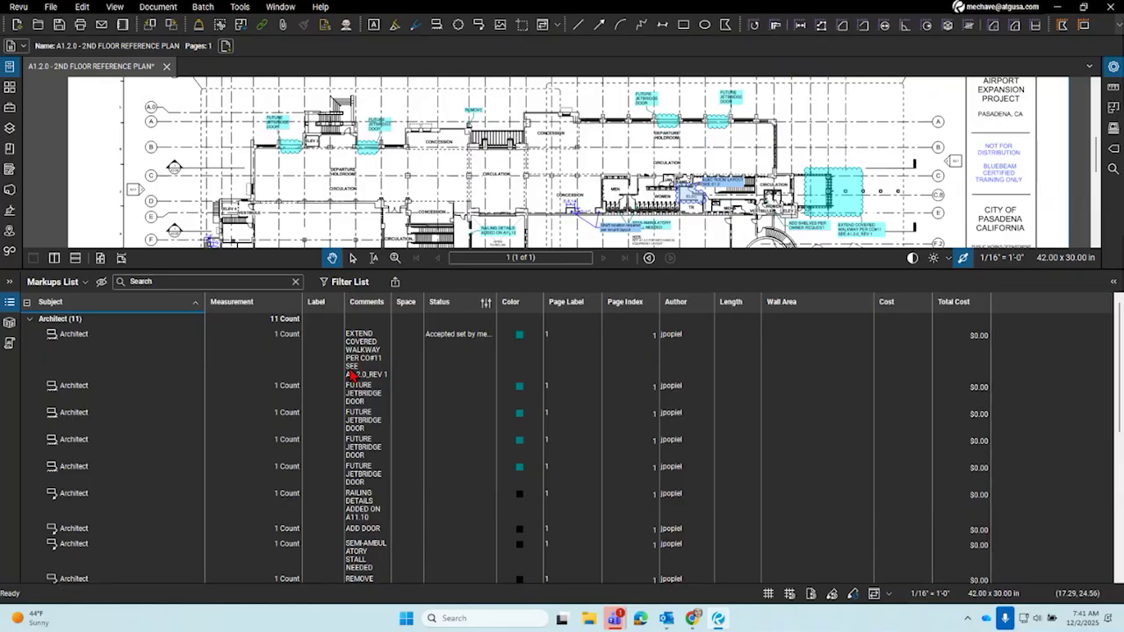
click(10, 109)
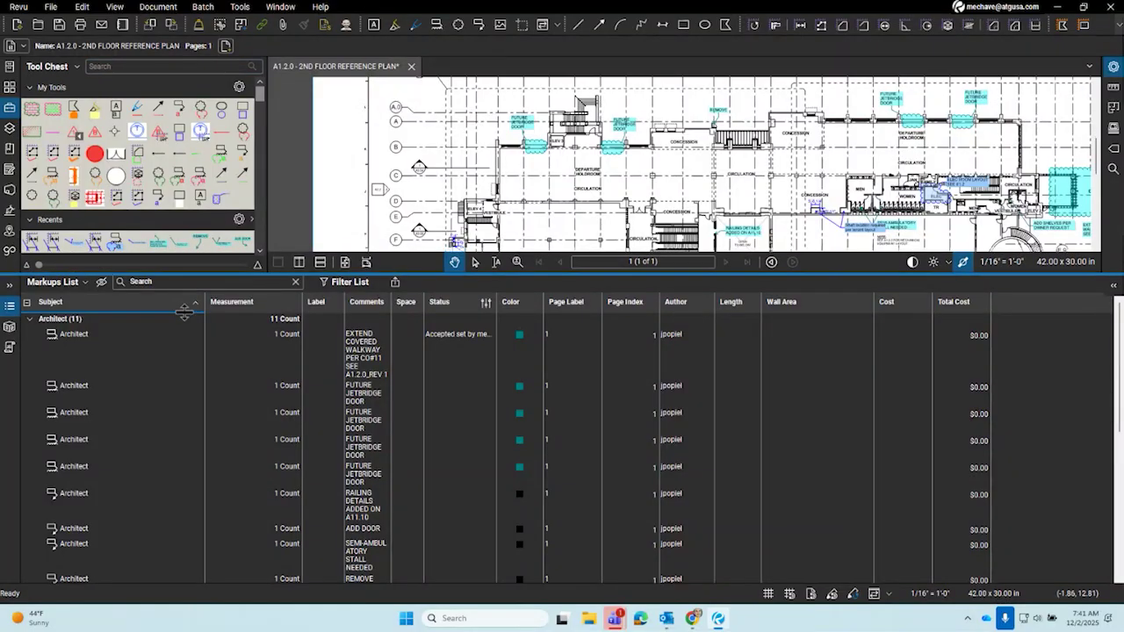
drag(187, 268, 187, 507)
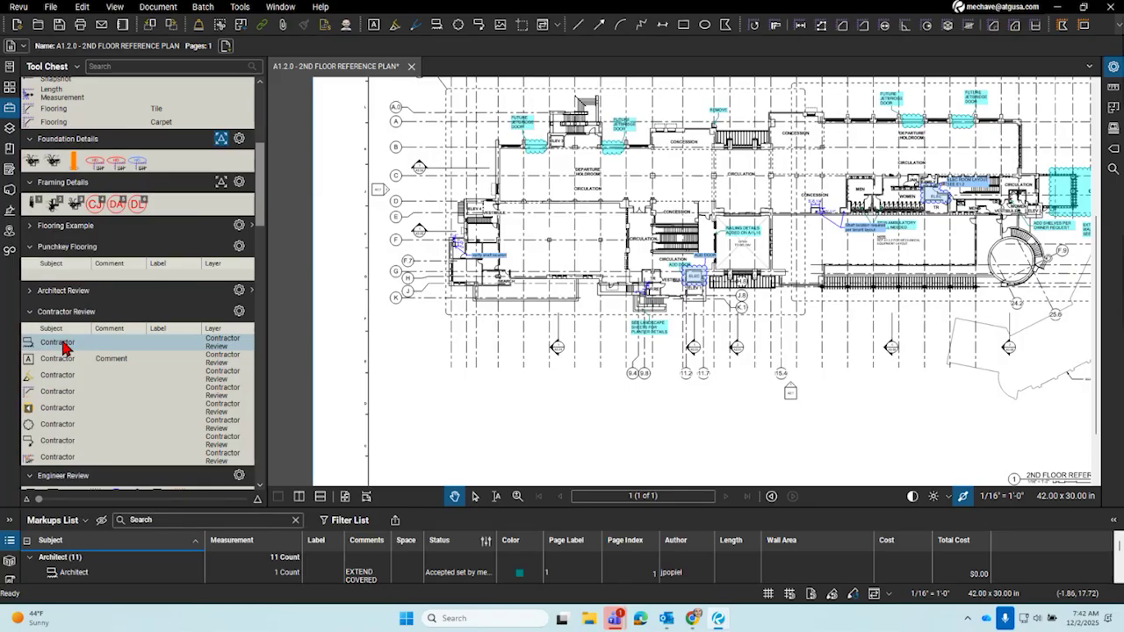
drag(132, 507, 140, 322)
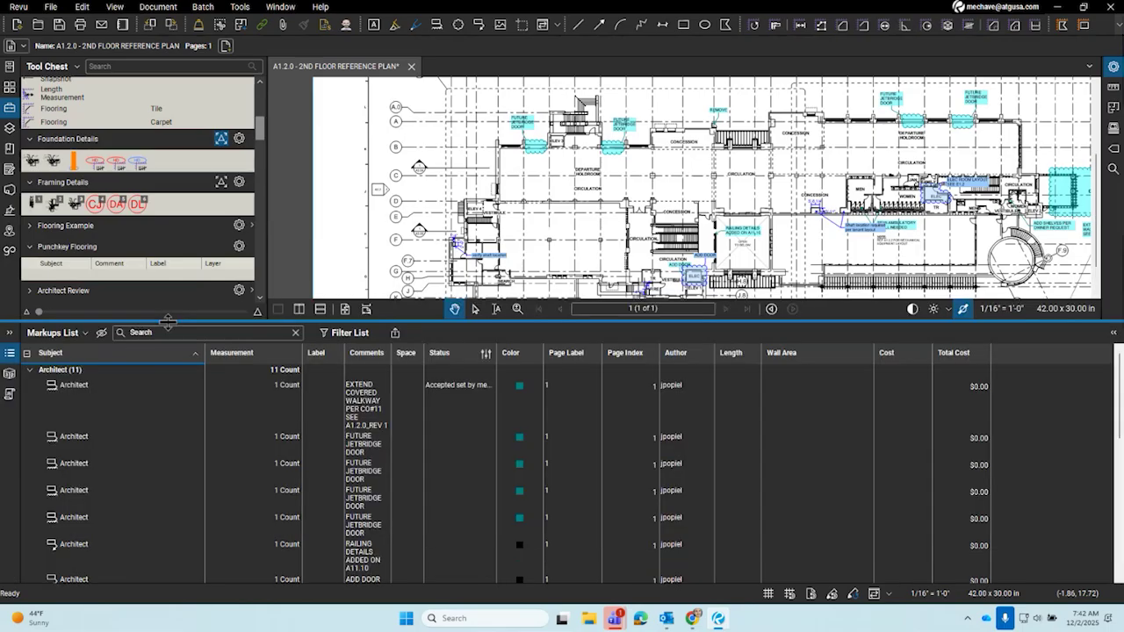
Reverse the subject sort order, regroup the Markups List by author, and review the entries under that grouping
click(129, 355)
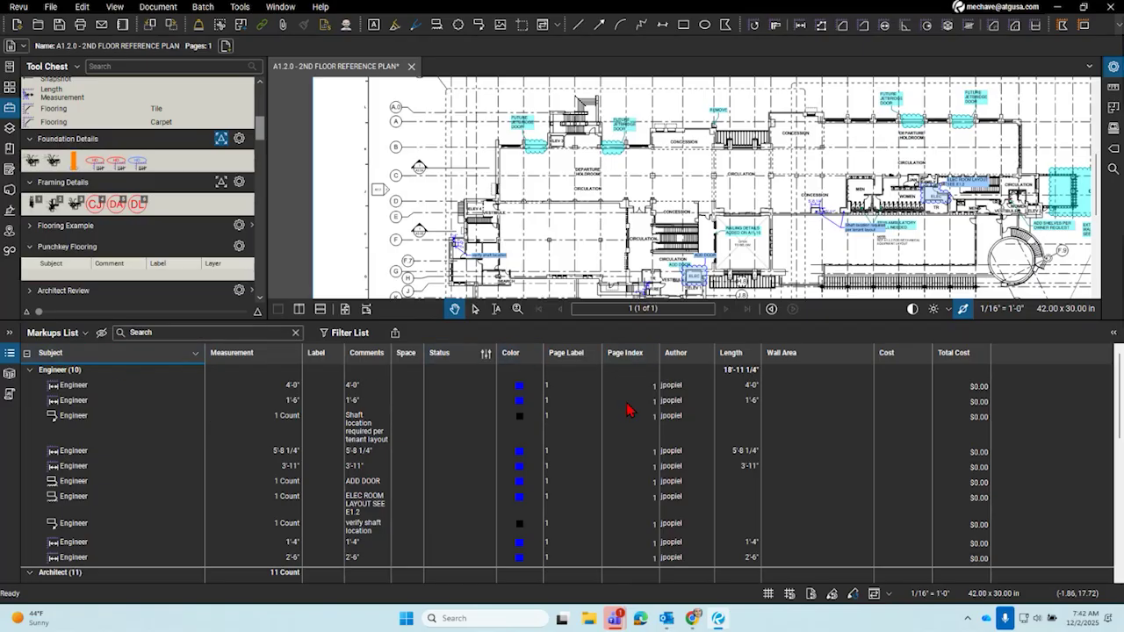
click(683, 359)
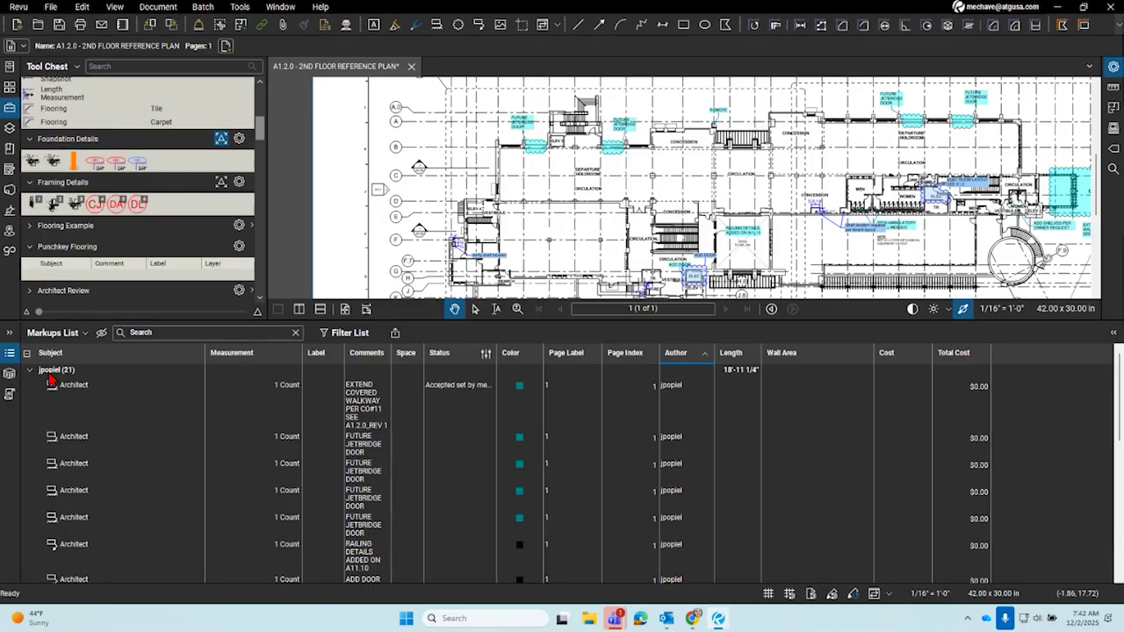
scroll(51, 379, down, 10)
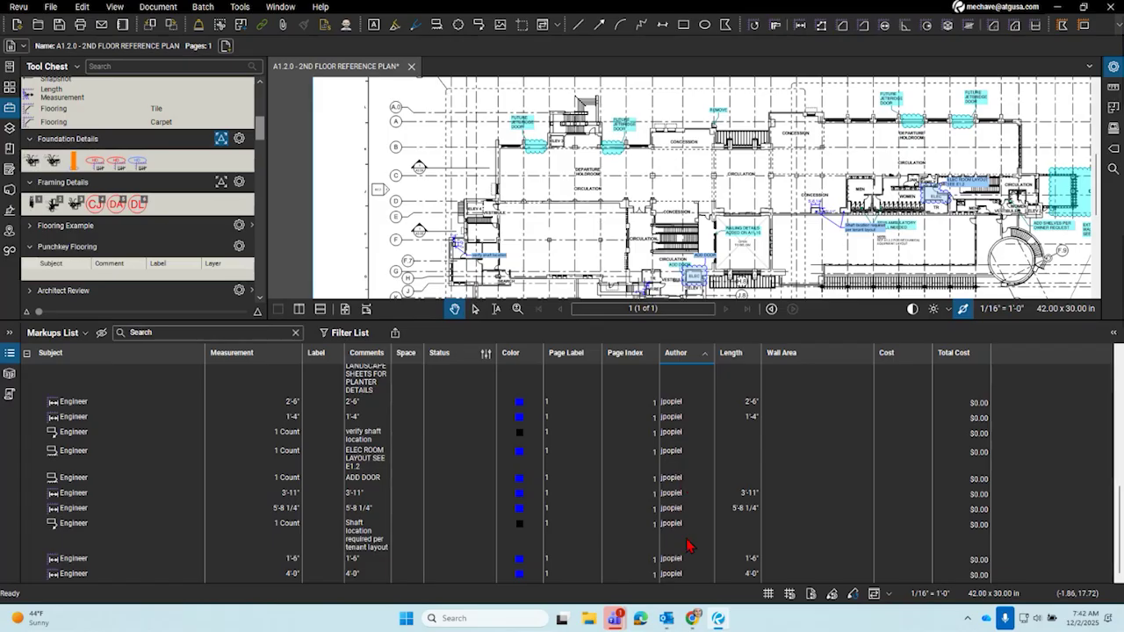
scroll(197, 479, up, 3)
scroll(185, 494, up, 2)
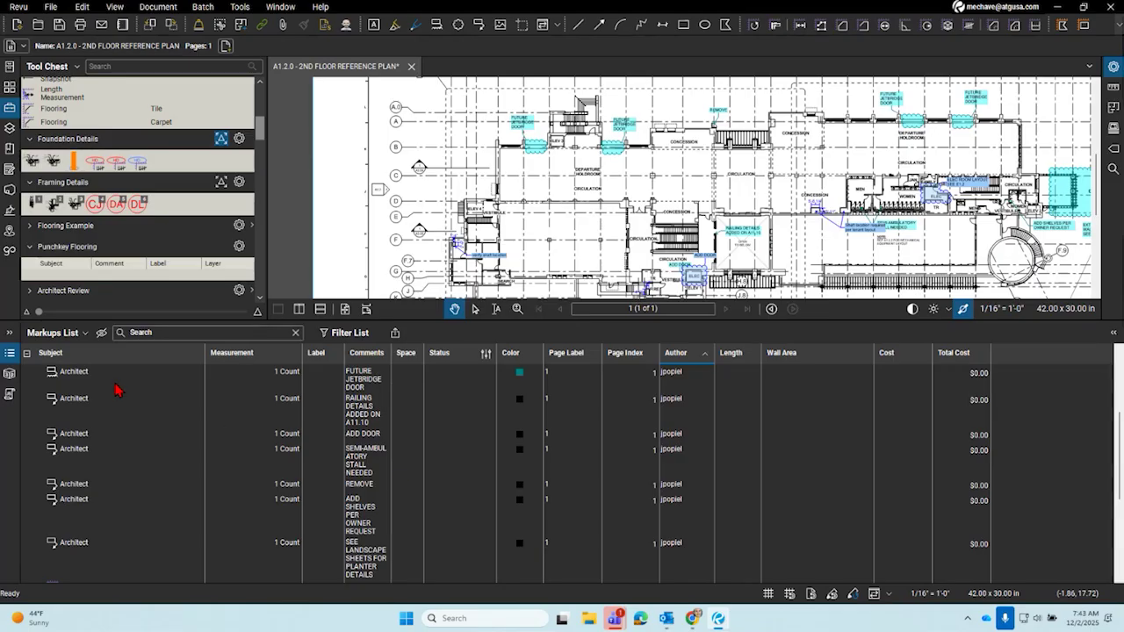
Group the Markups List by subject and review the Architect and Engineer groups
click(122, 358)
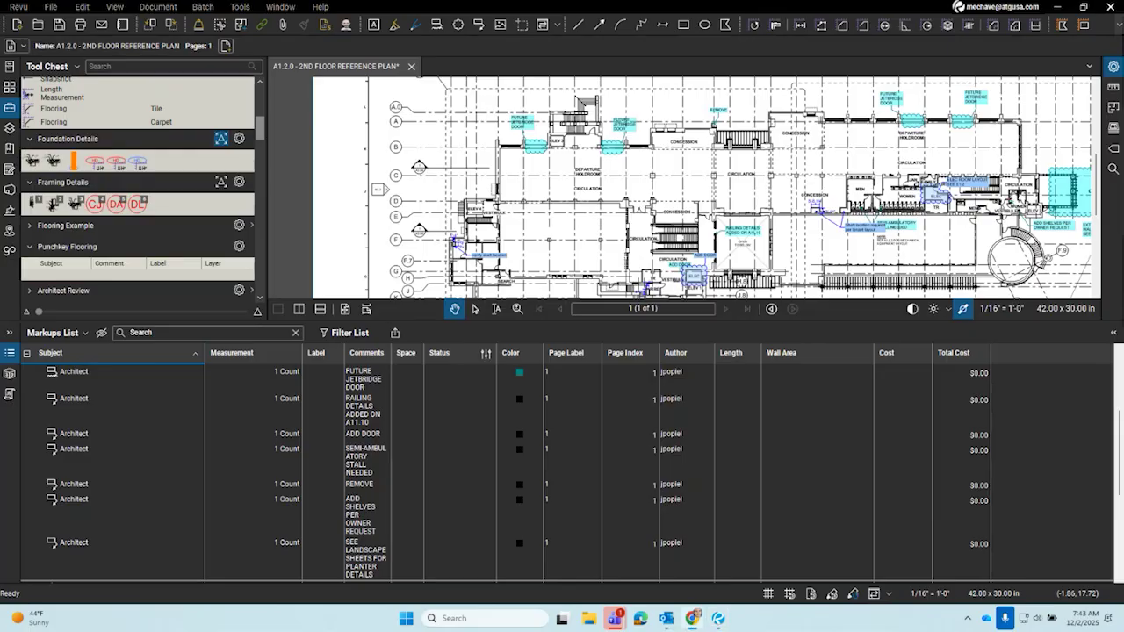
scroll(95, 457, up, 3)
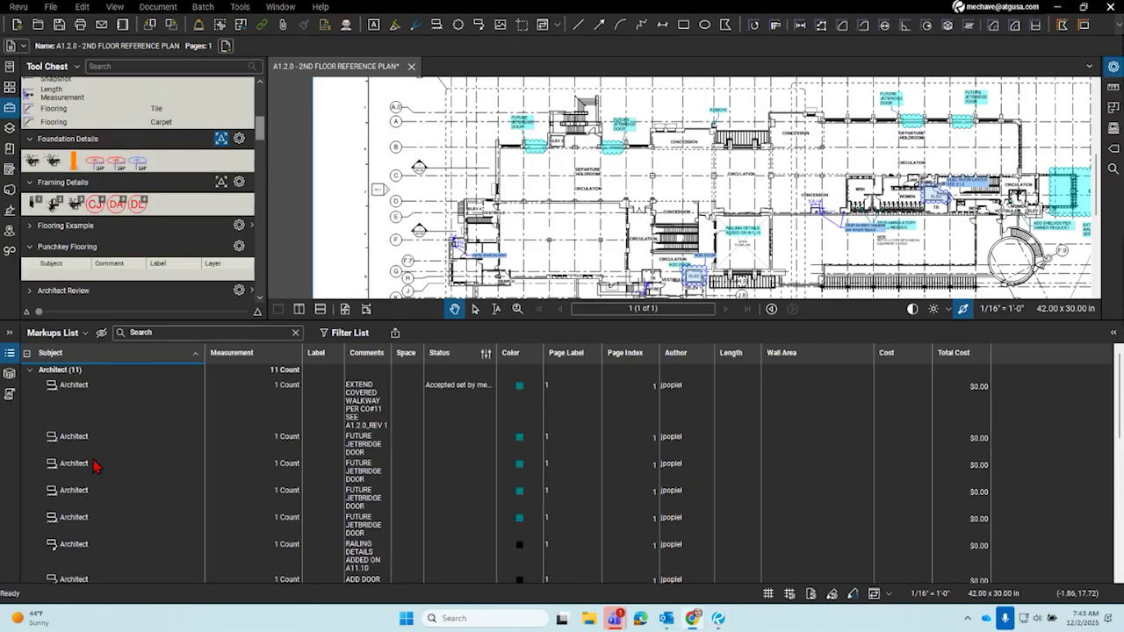
scroll(88, 425, down, 5)
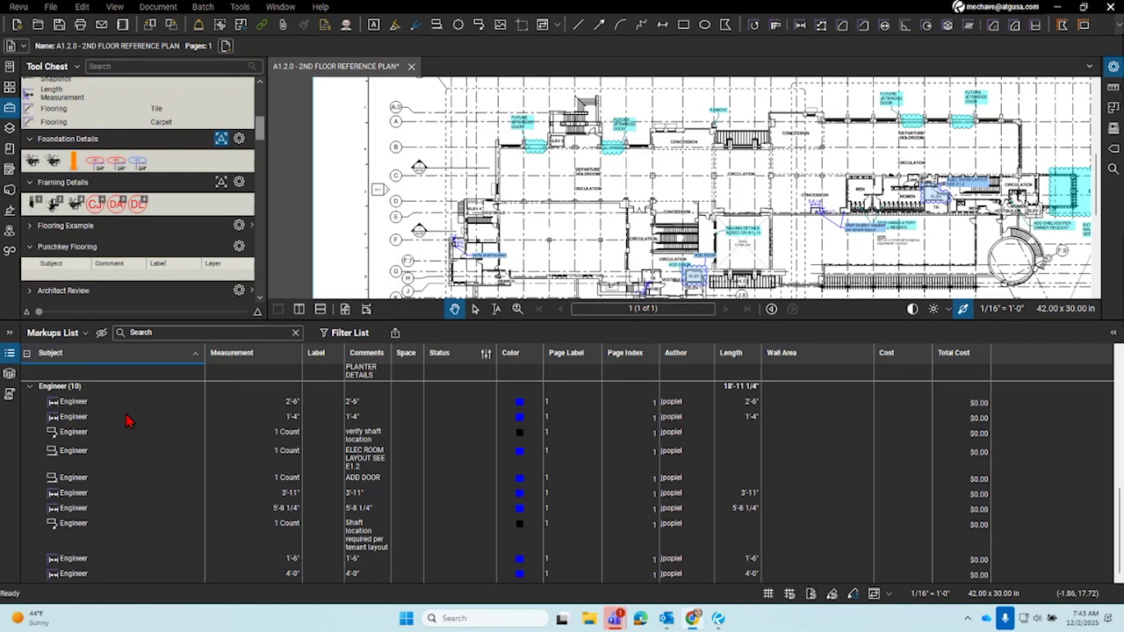
scroll(108, 468, up, 5)
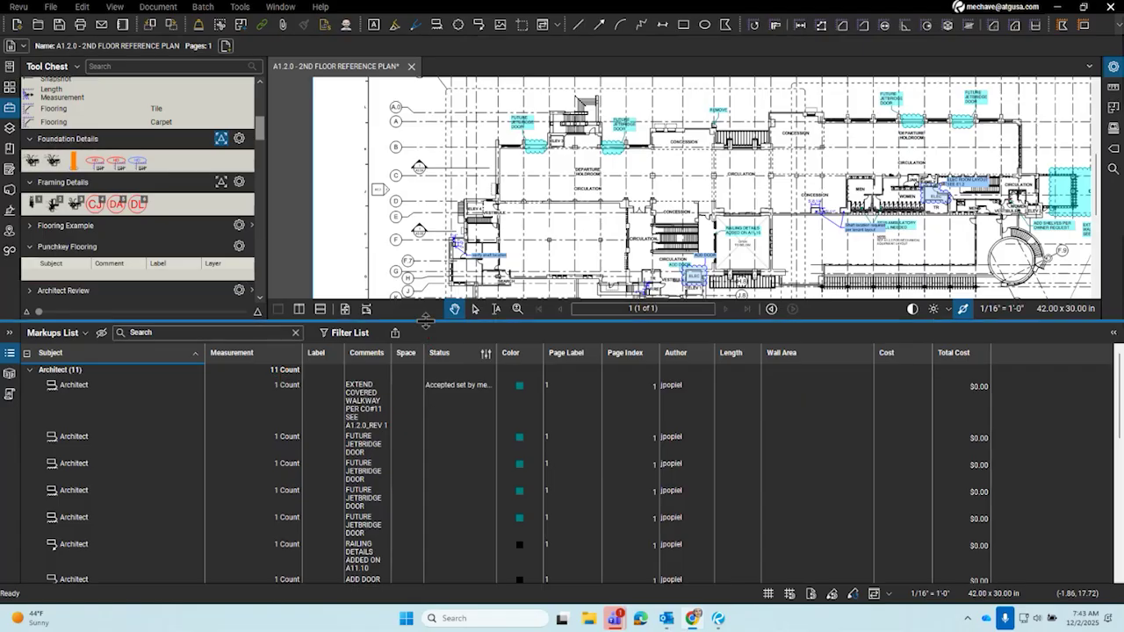
Enlarge the Markups List and hide its Cost and Total Cost columns
drag(432, 322, 433, 169)
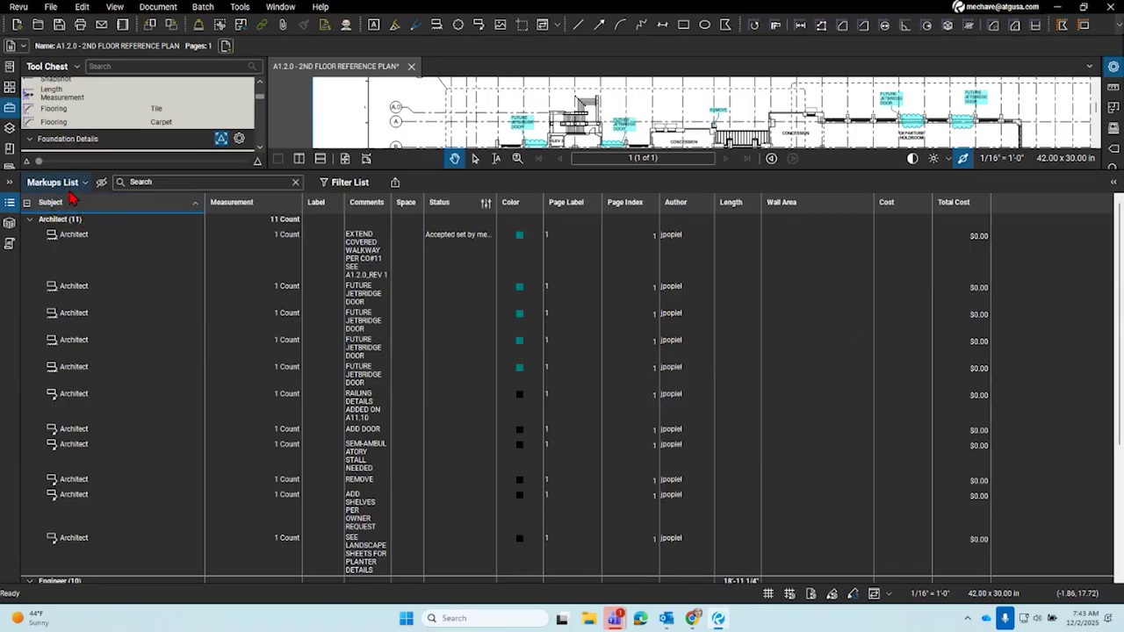
click(70, 186)
mouse_move(62, 201)
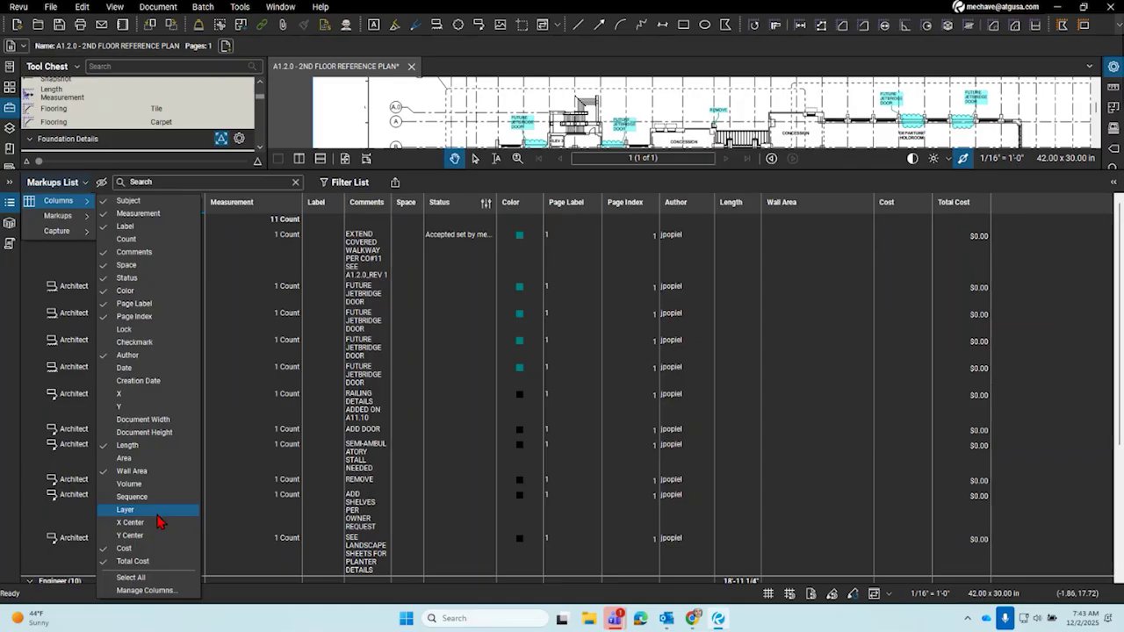
click(161, 548)
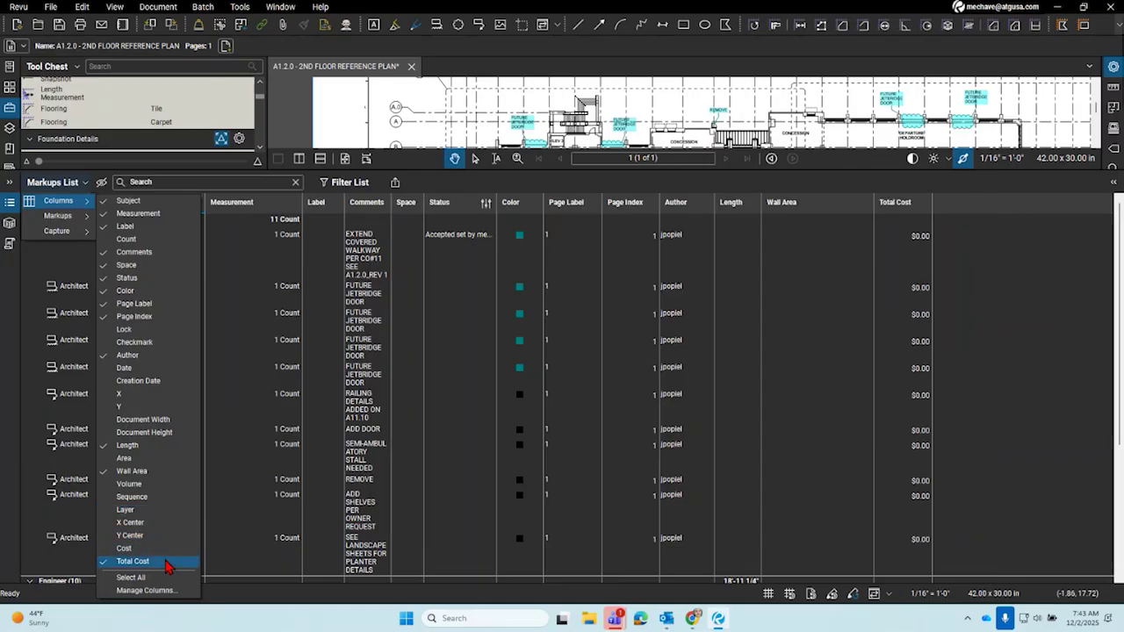
click(165, 563)
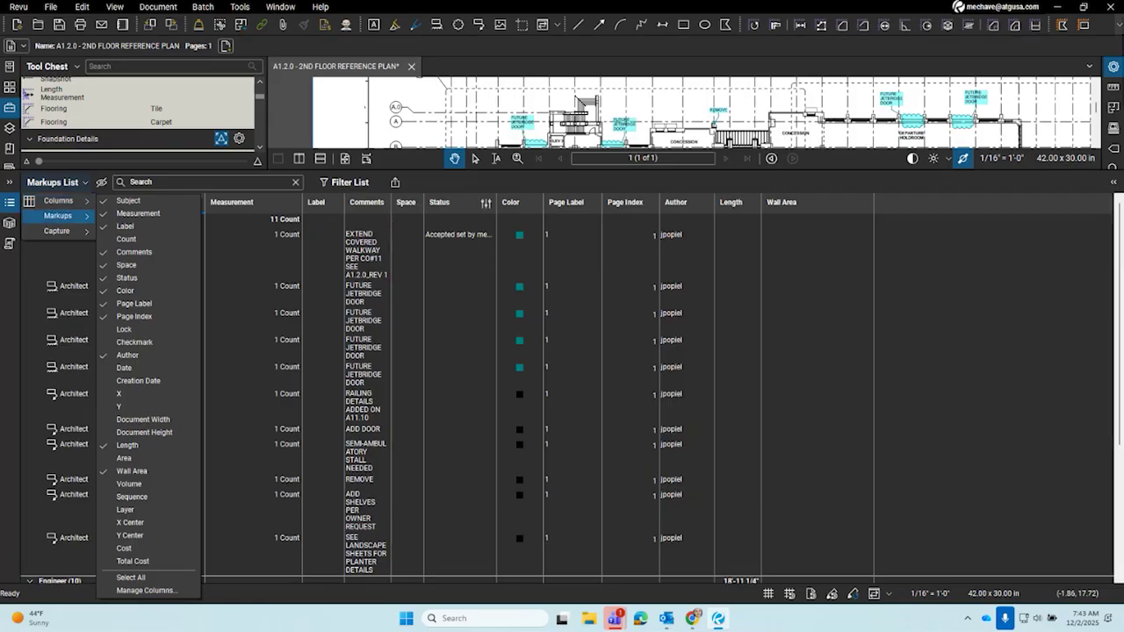
key(alt+Tab)
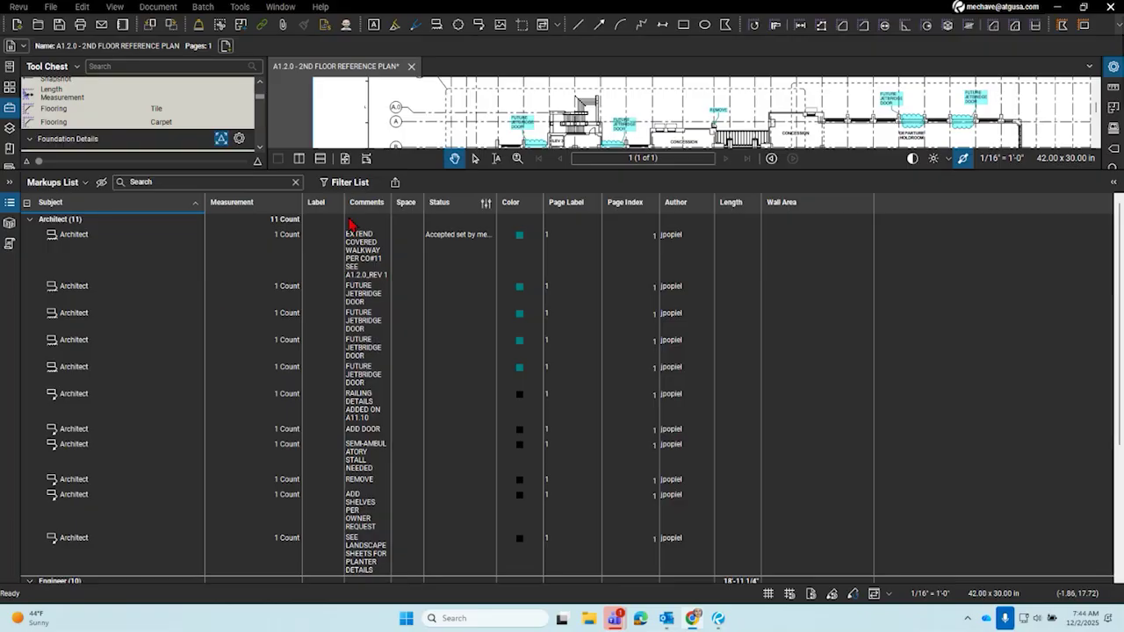
Fit the Measurement, Subject and Page Label columns to their contents and widen the Comments column to fit the longest planter details comment
double_click(301, 208)
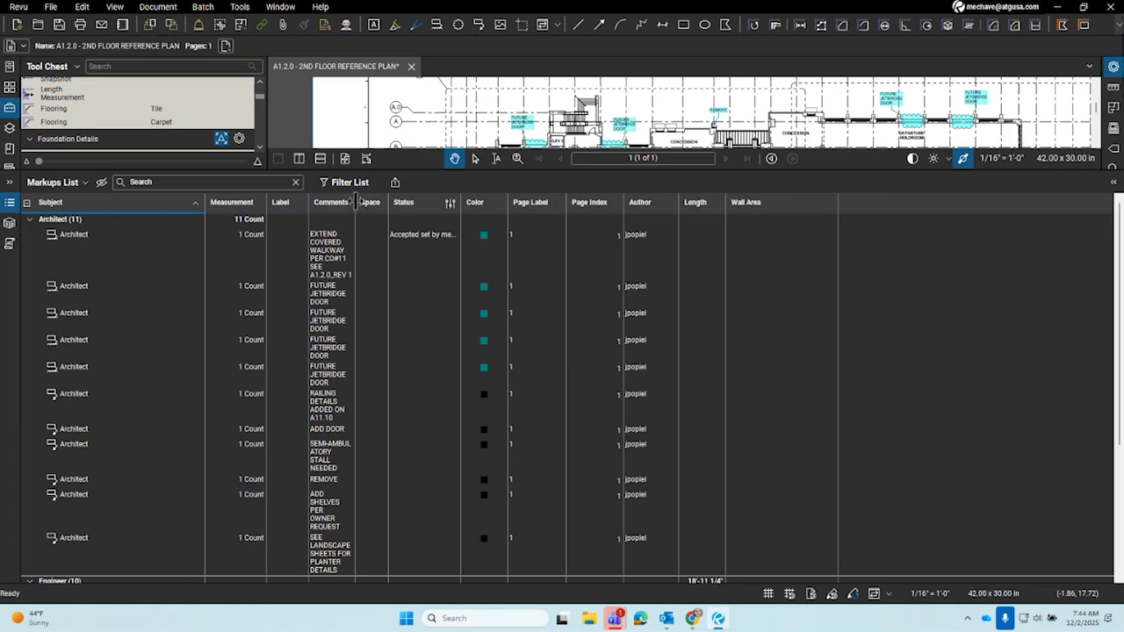
drag(354, 202, 470, 204)
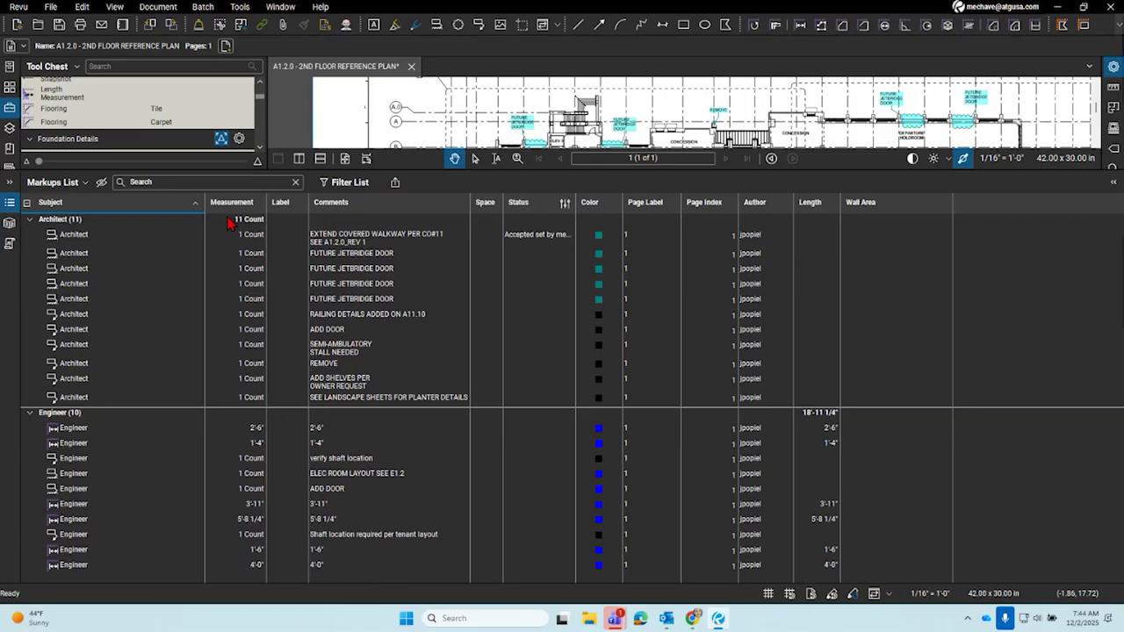
double_click(205, 211)
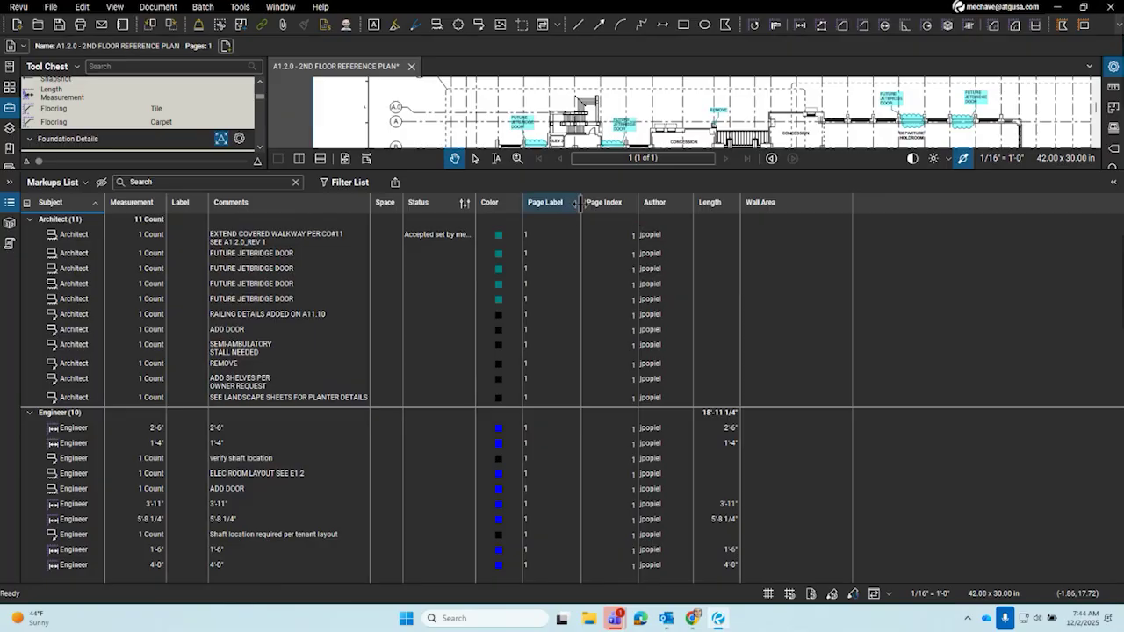
double_click(579, 209)
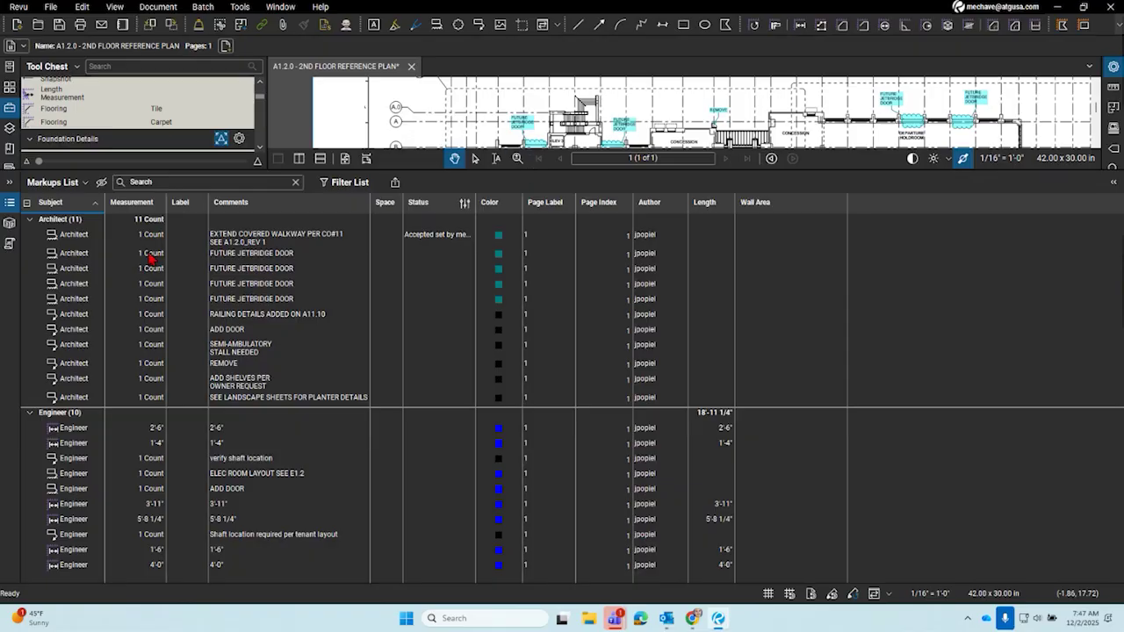
Manage the Markups List's custom columns and open the Total Cost formula column for modification
click(72, 183)
mouse_move(74, 210)
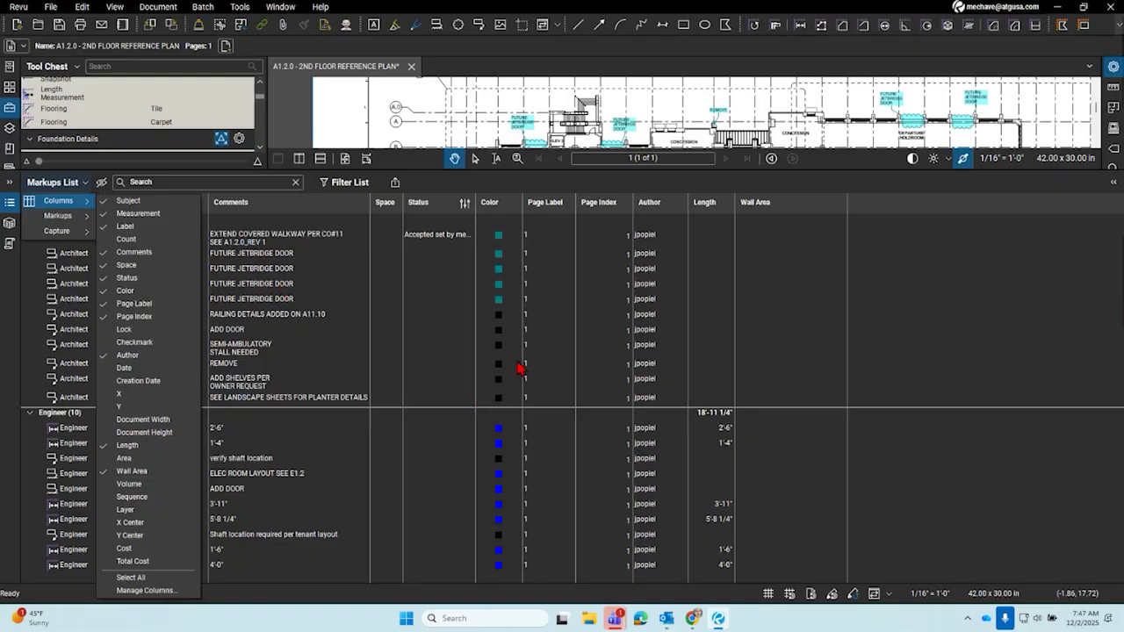
click(156, 591)
scroll(545, 290, down, 10)
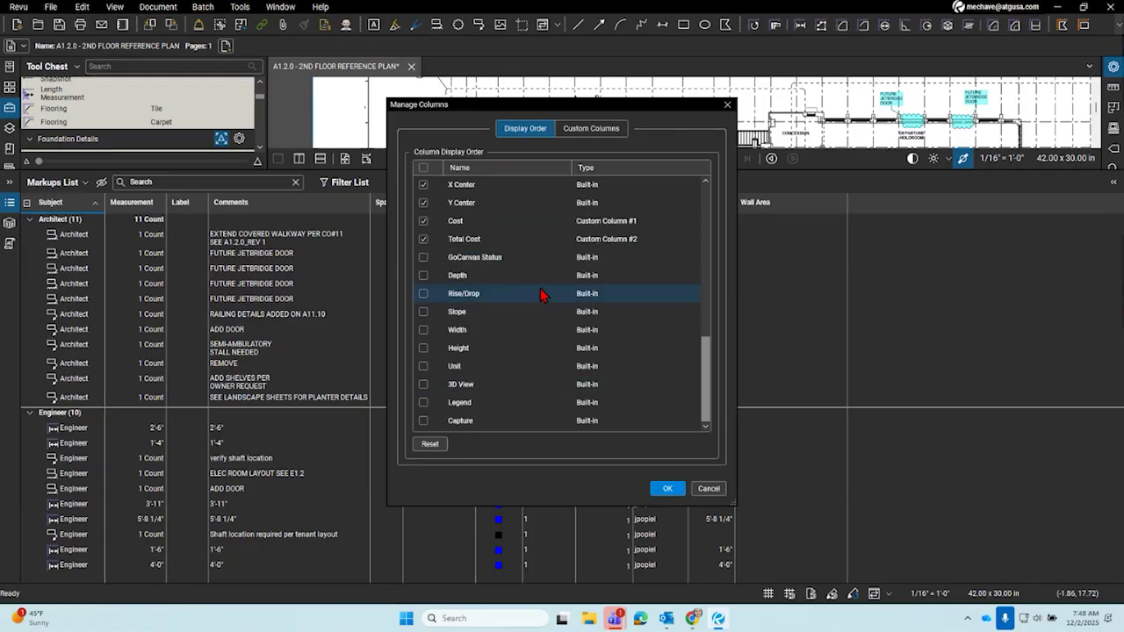
click(591, 131)
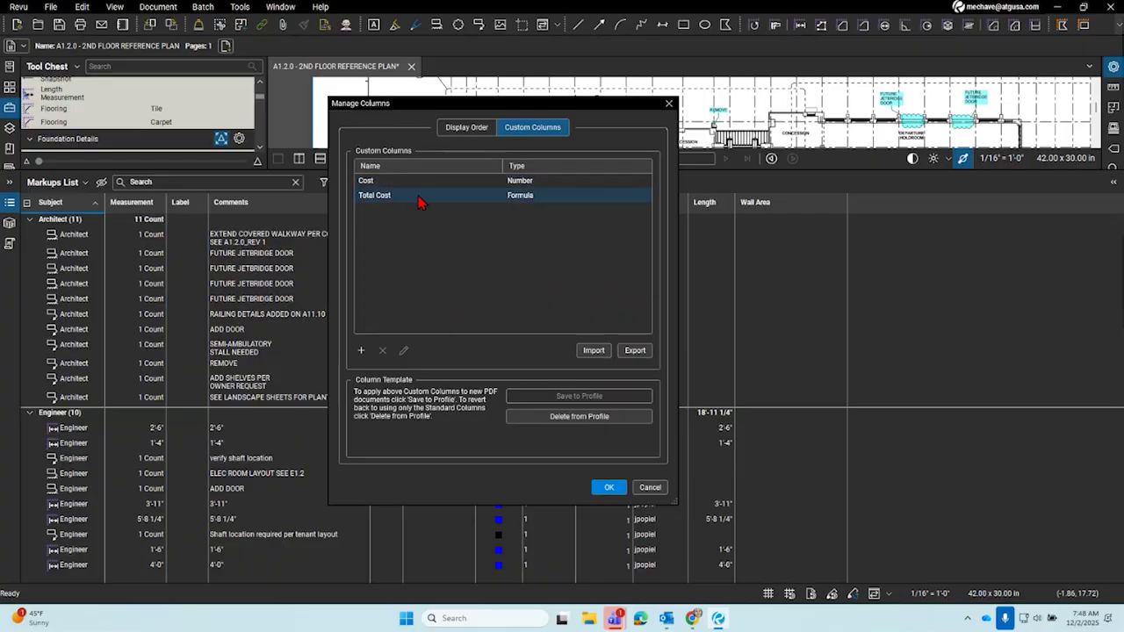
click(527, 196)
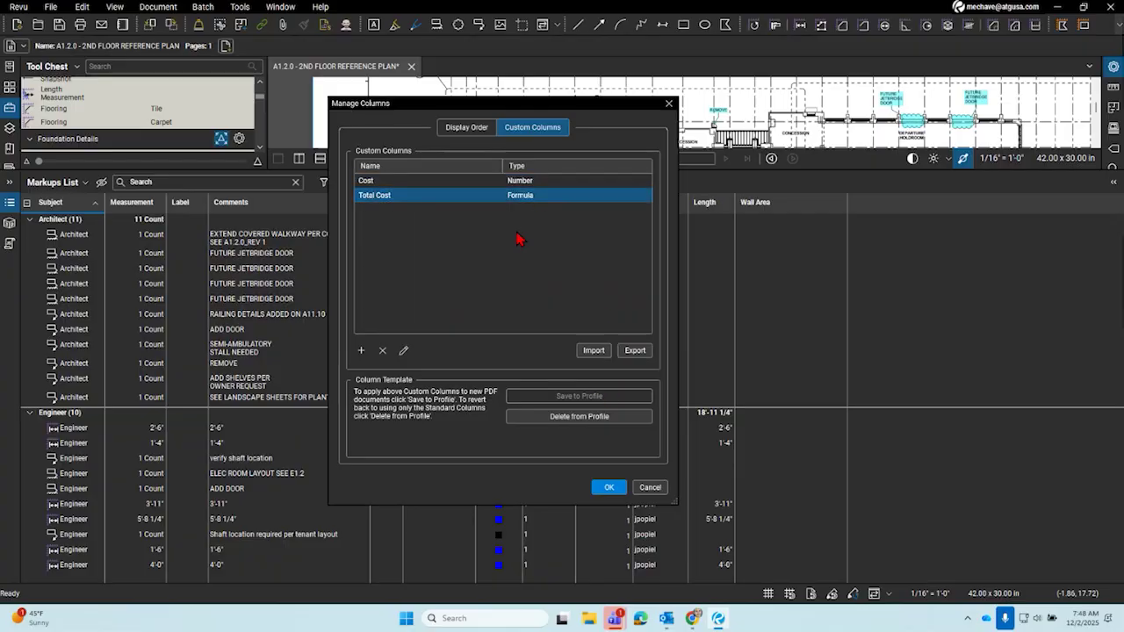
click(404, 351)
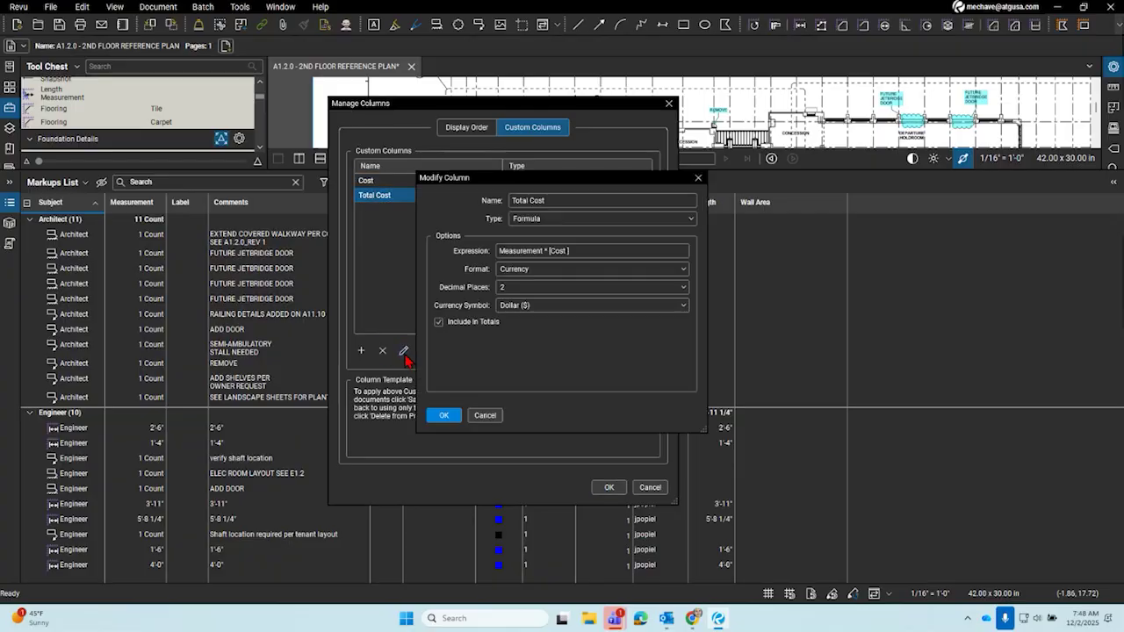
Examine the columns, constants and functions available for the Total Cost column's expression, dismissing the Grammarly offer
click(546, 251)
scroll(556, 281, down, 2)
scroll(559, 287, down, 3)
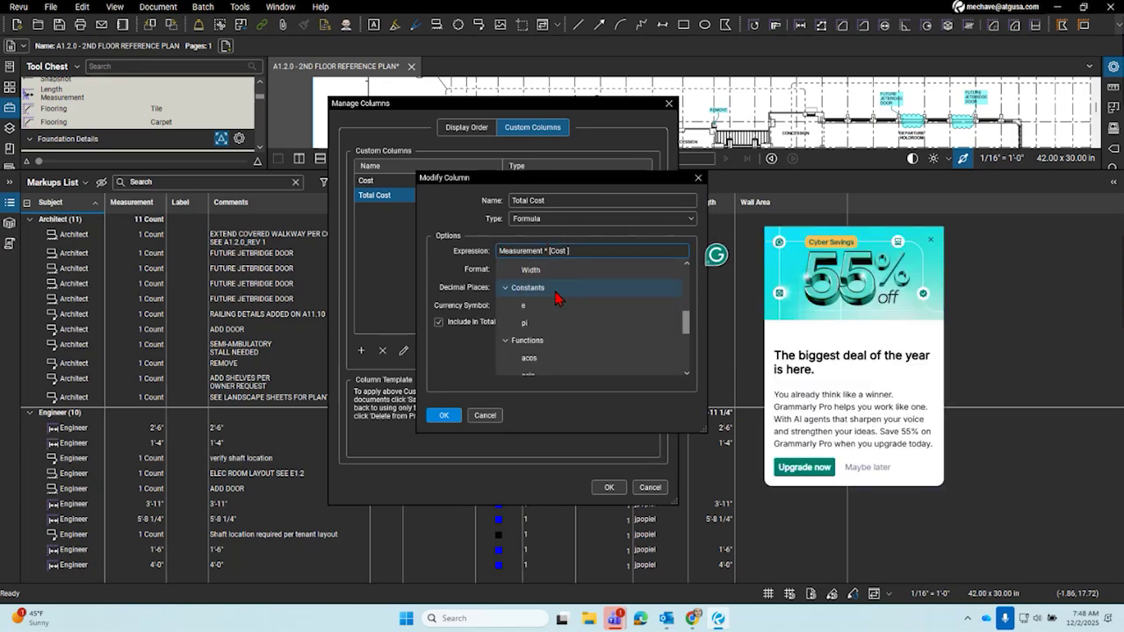
click(887, 277)
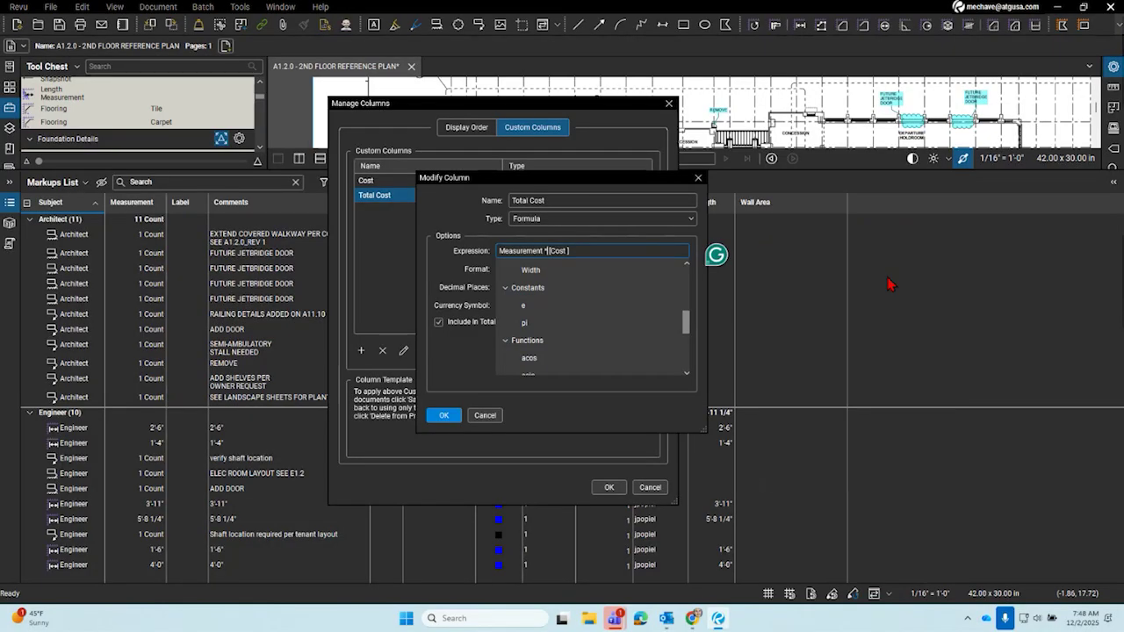
scroll(582, 293, down, 1)
scroll(582, 292, down, 8)
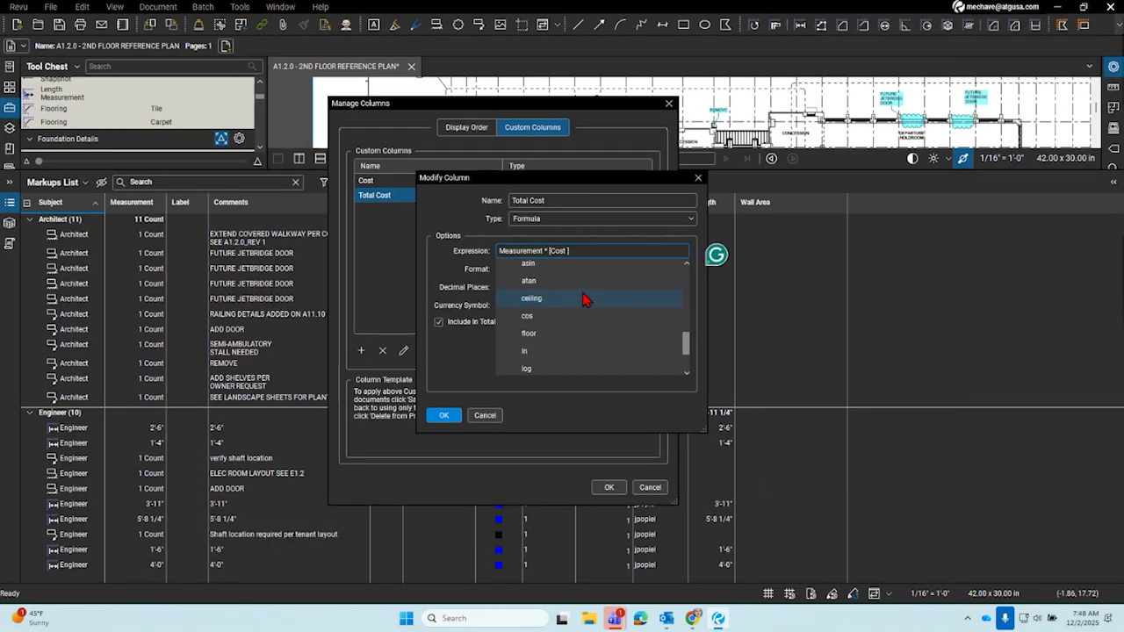
scroll(582, 293, up, 3)
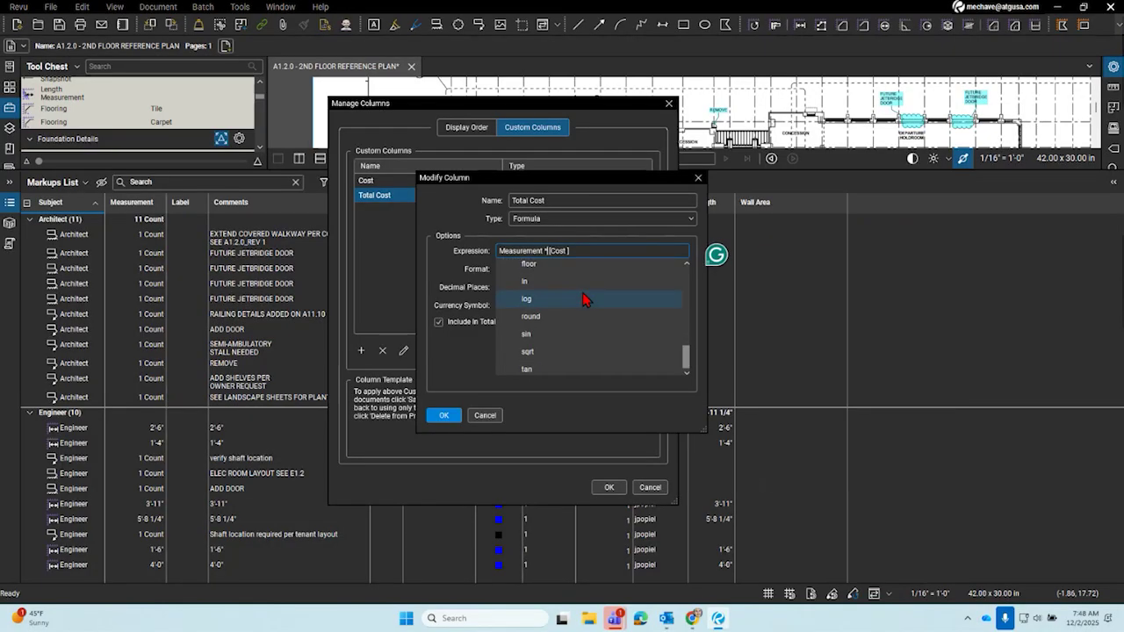
scroll(582, 292, up, 12)
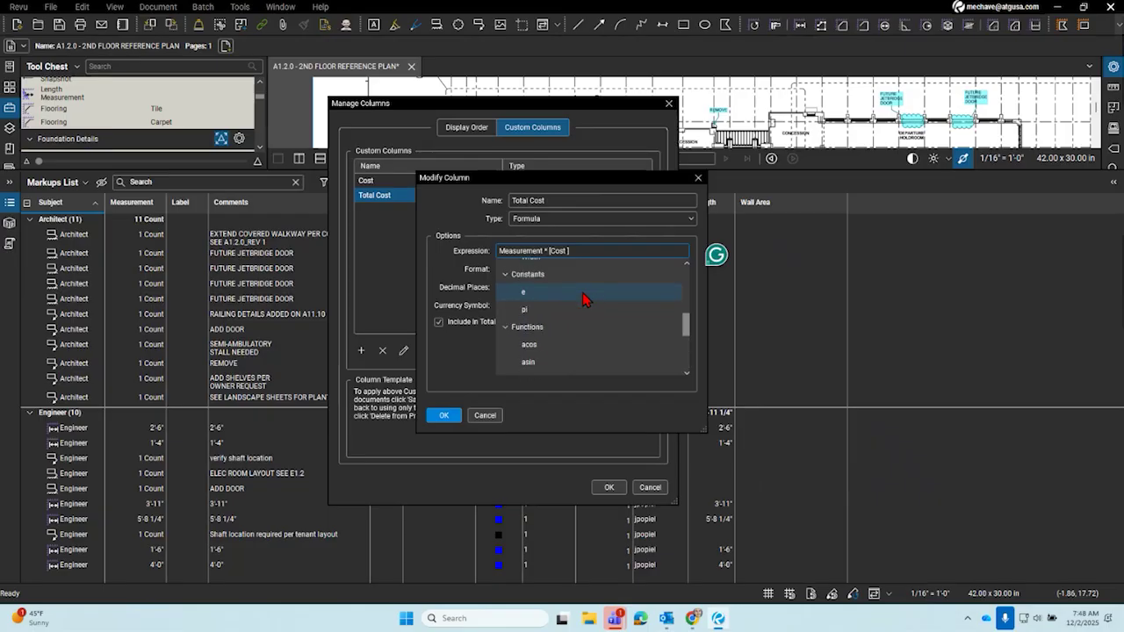
scroll(584, 298, up, 5)
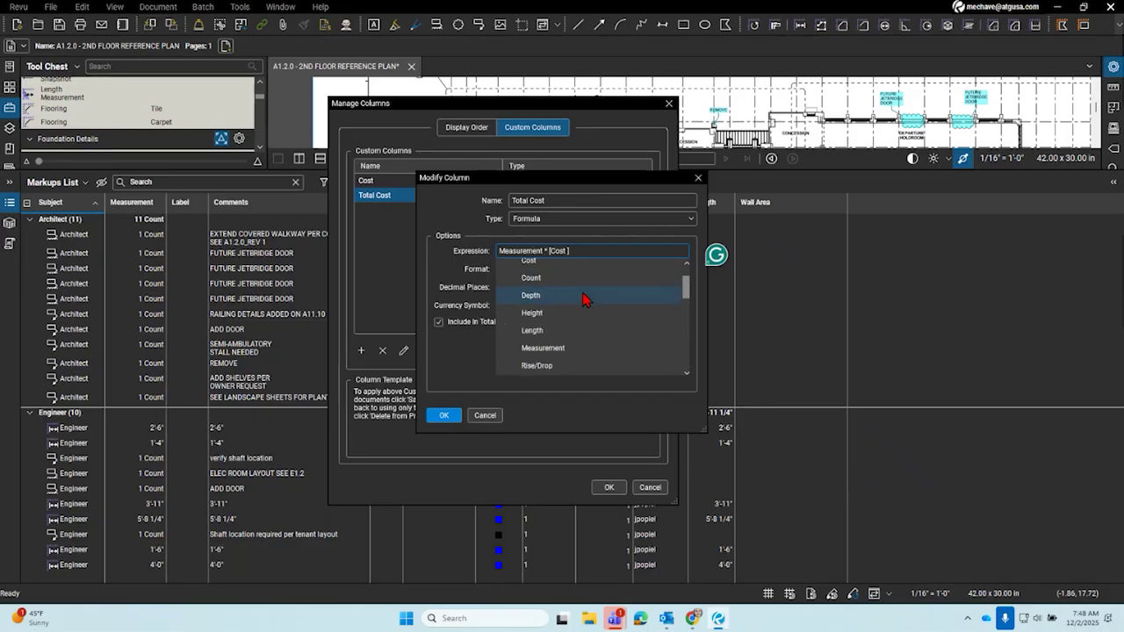
scroll(582, 292, down, 6)
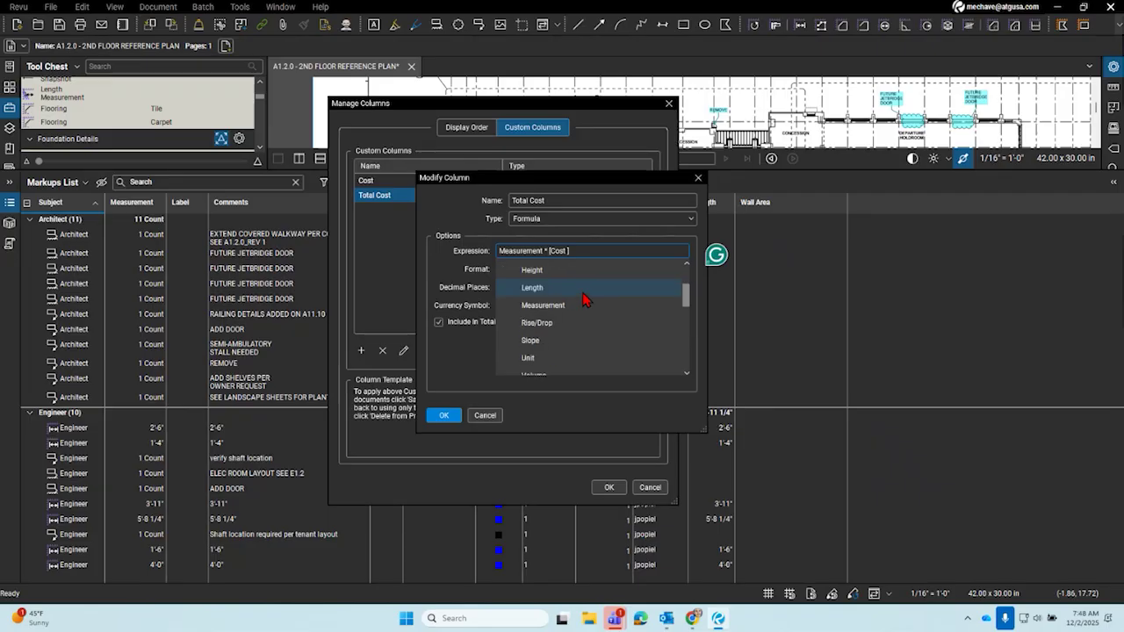
scroll(582, 298, down, 2)
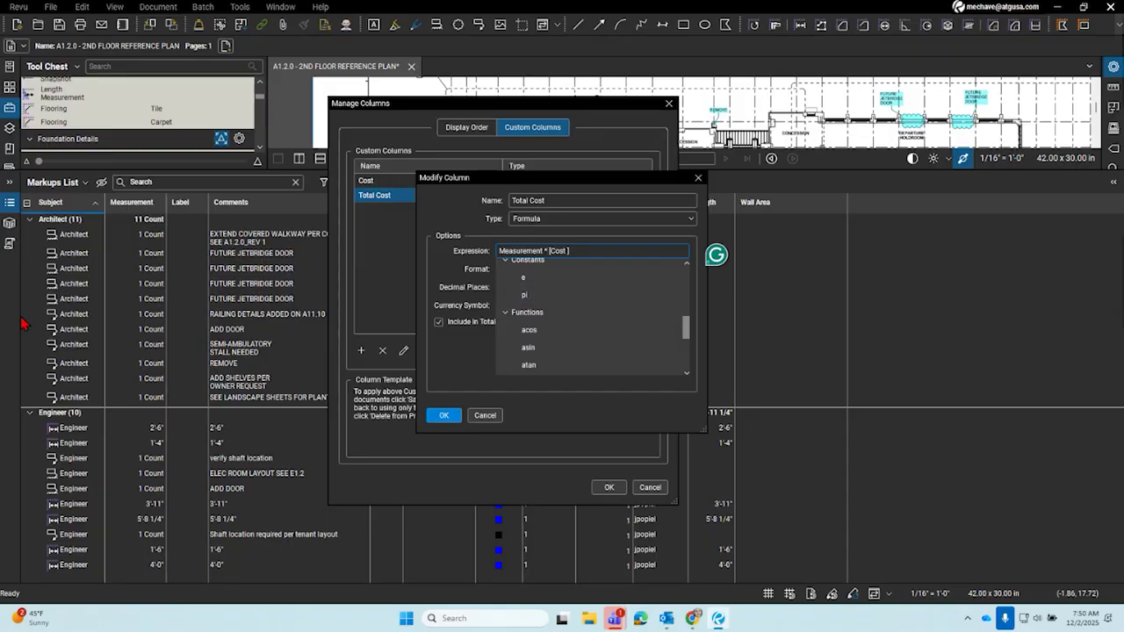
click(613, 140)
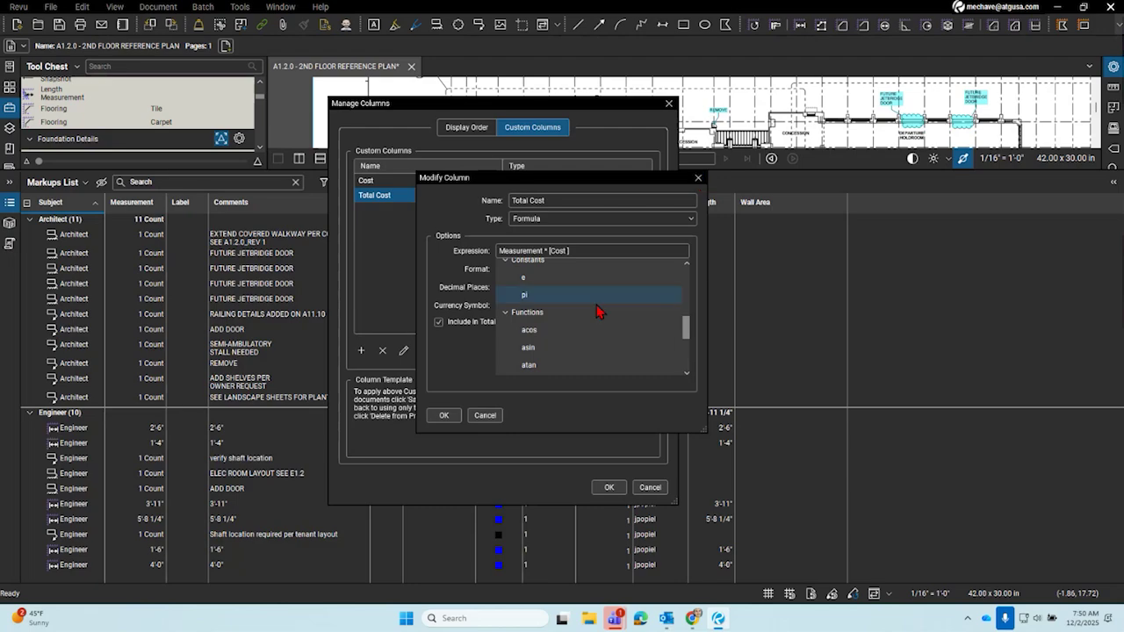
Review the Cost column's number settings and the Total Cost column's formula settings, leaving the column manager without changes
click(698, 180)
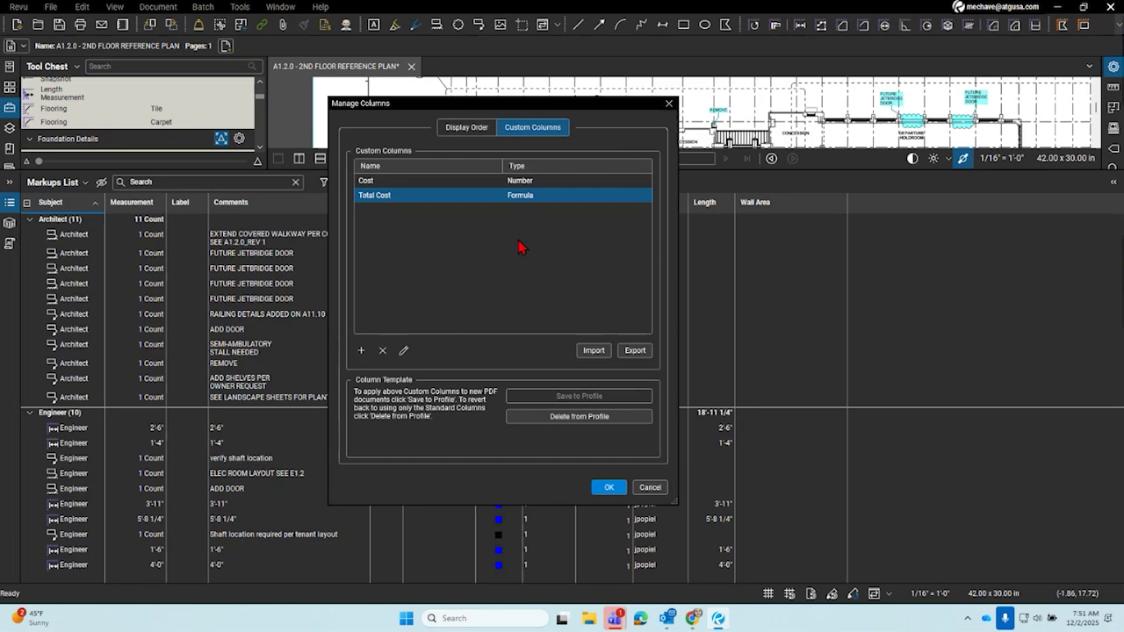
click(492, 181)
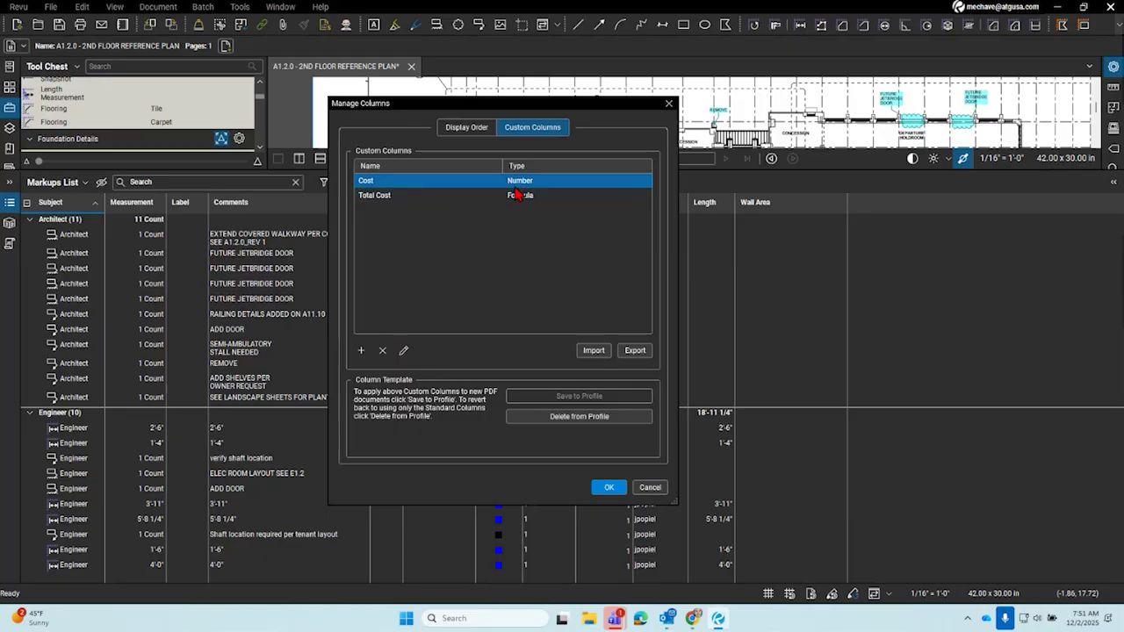
click(406, 352)
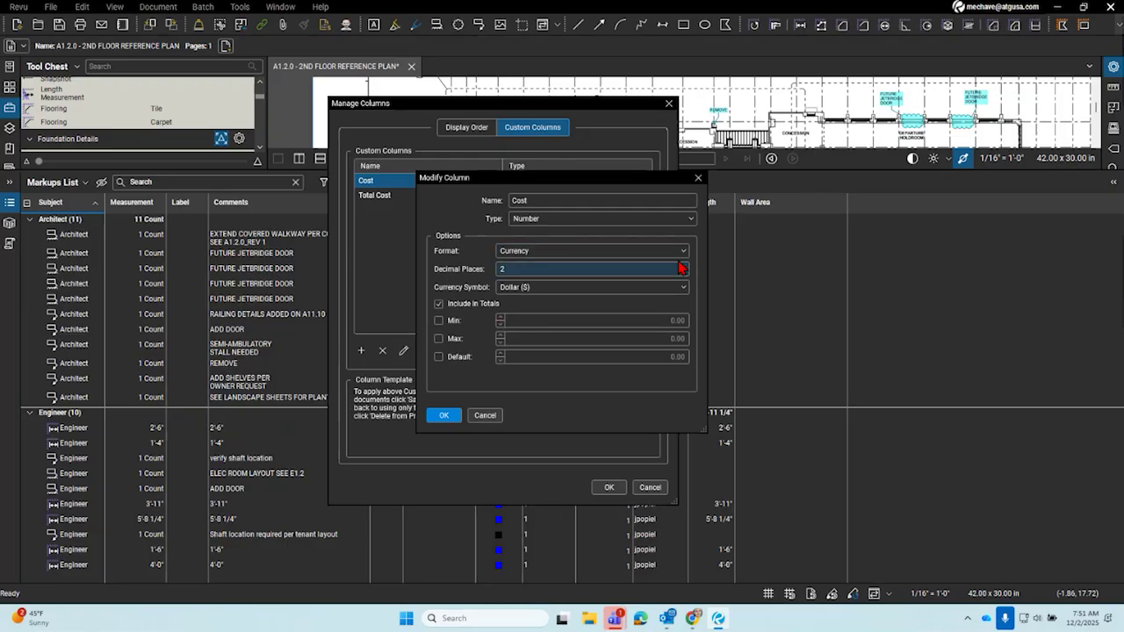
click(698, 178)
click(427, 204)
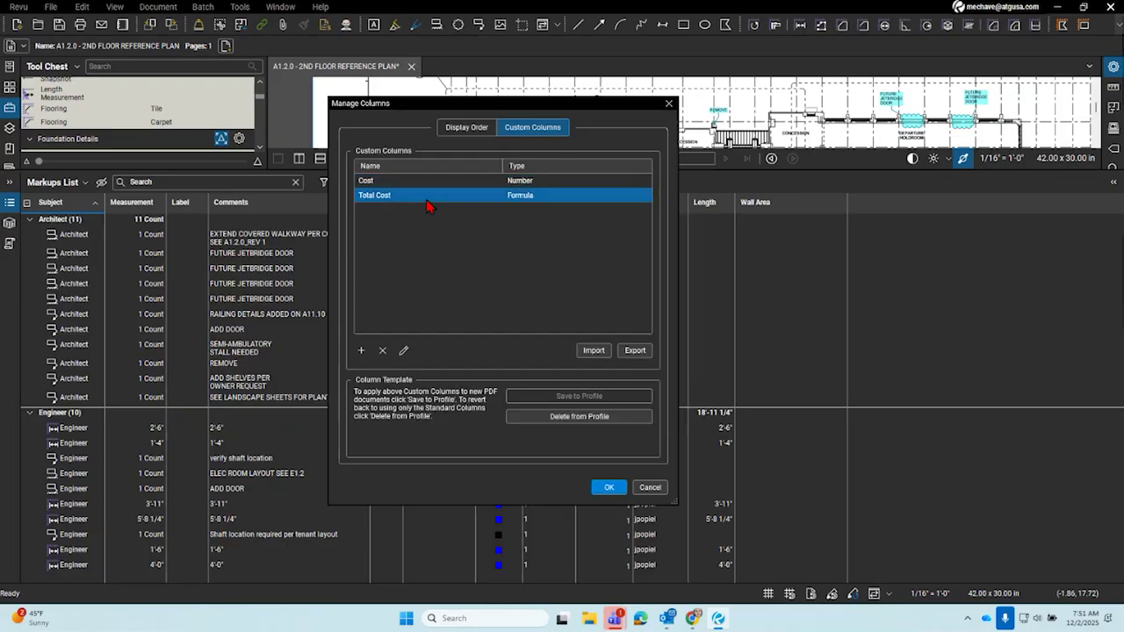
click(402, 353)
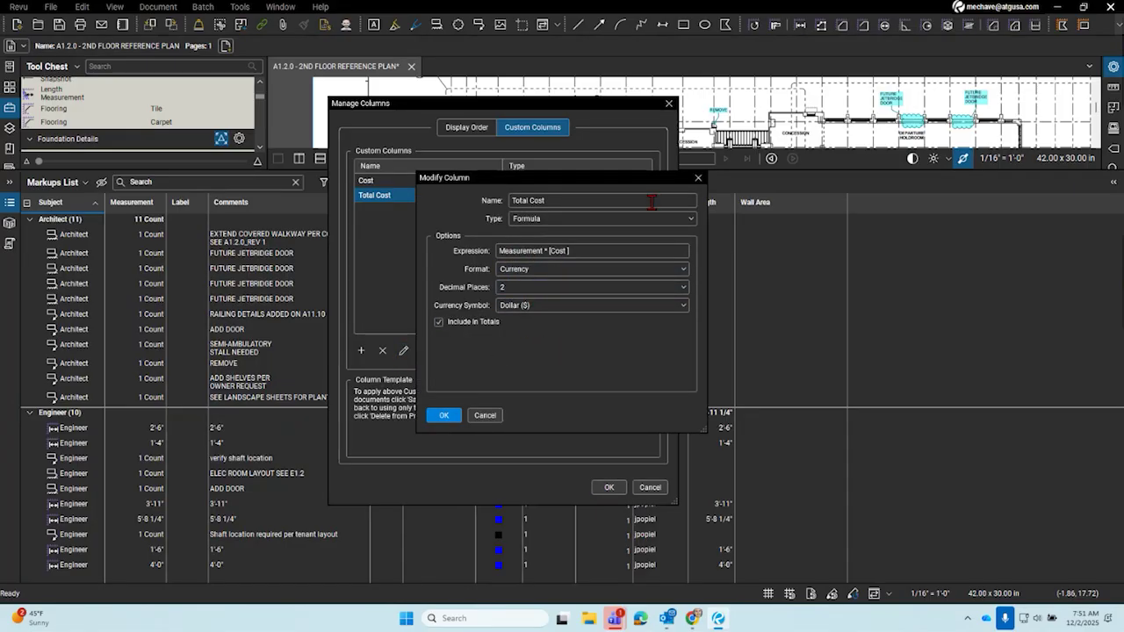
click(698, 177)
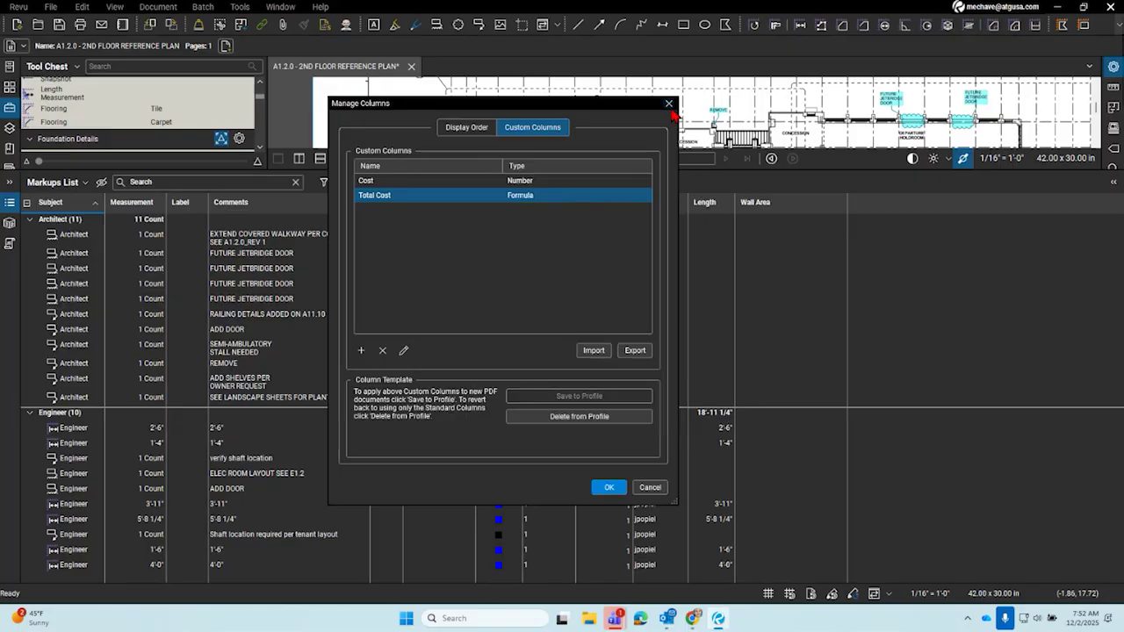
click(668, 104)
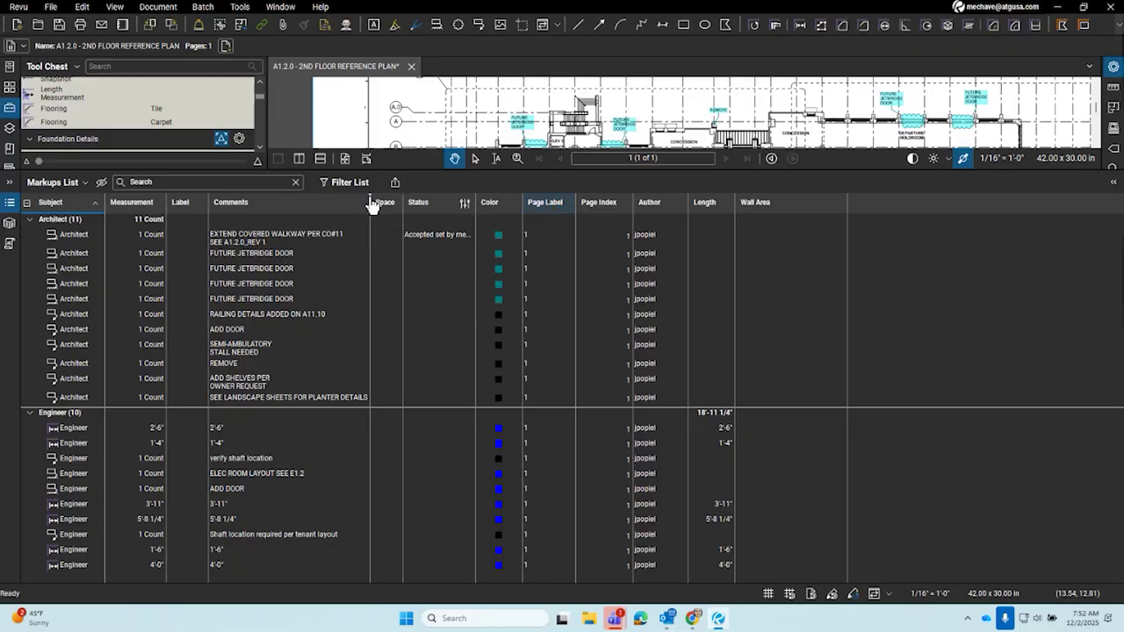
Move the Page Label column directly after Comments and fit the Status column to its contents
drag(367, 201, 404, 215)
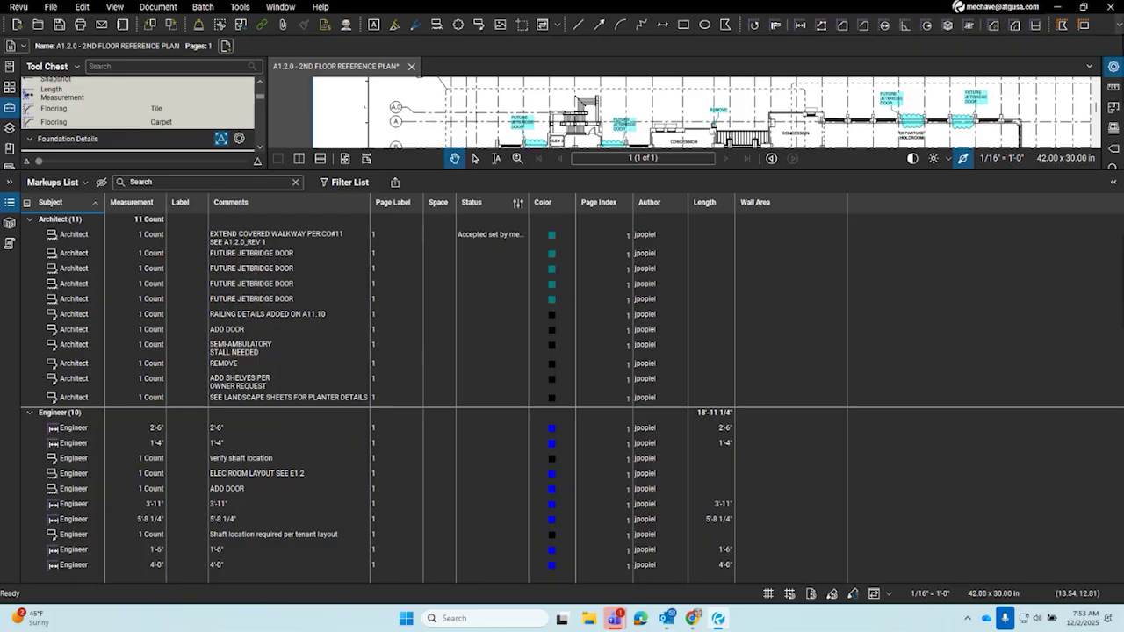
double_click(528, 203)
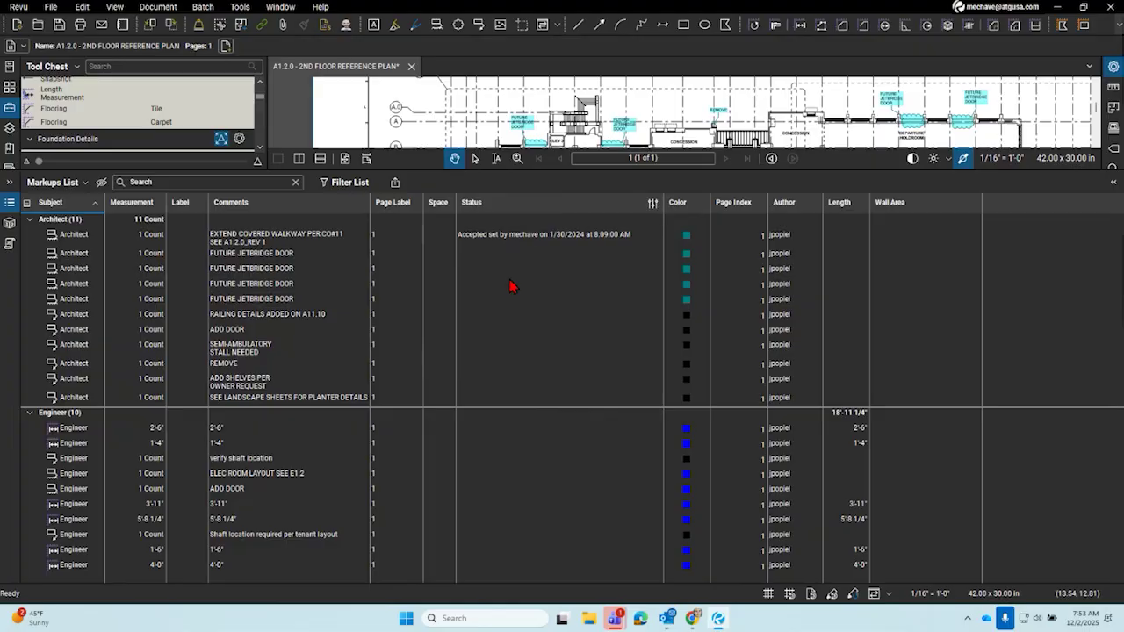
Shrink the Markups List to enlarge the drawing area and view the REMOVE callout on the plan up close
drag(494, 172, 478, 343)
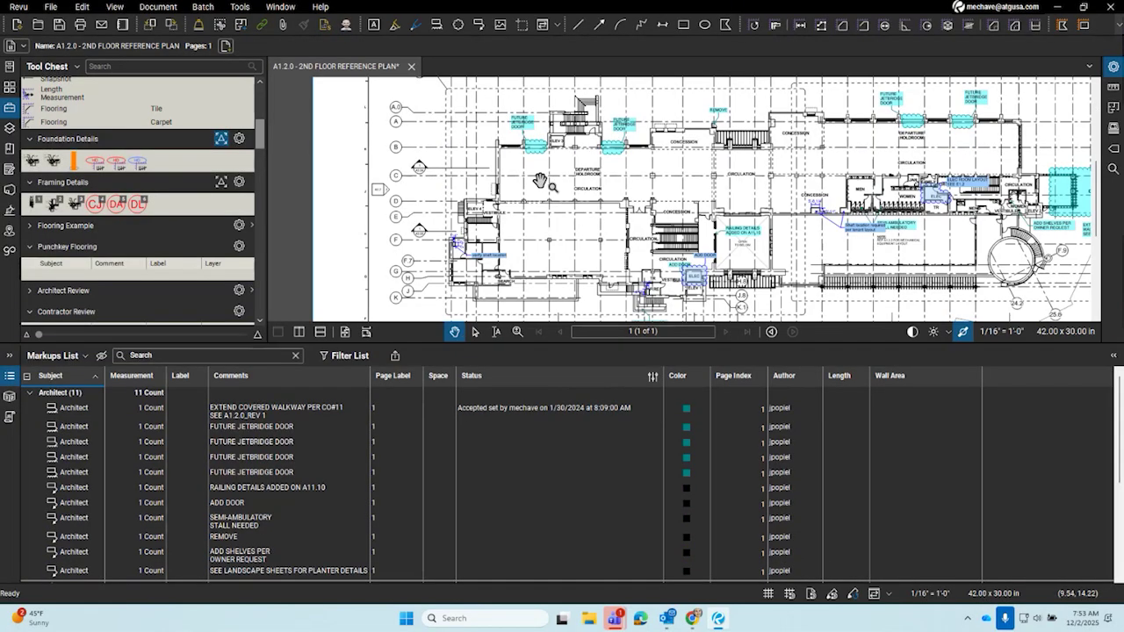
scroll(539, 182, up, 5)
scroll(586, 202, up, 3)
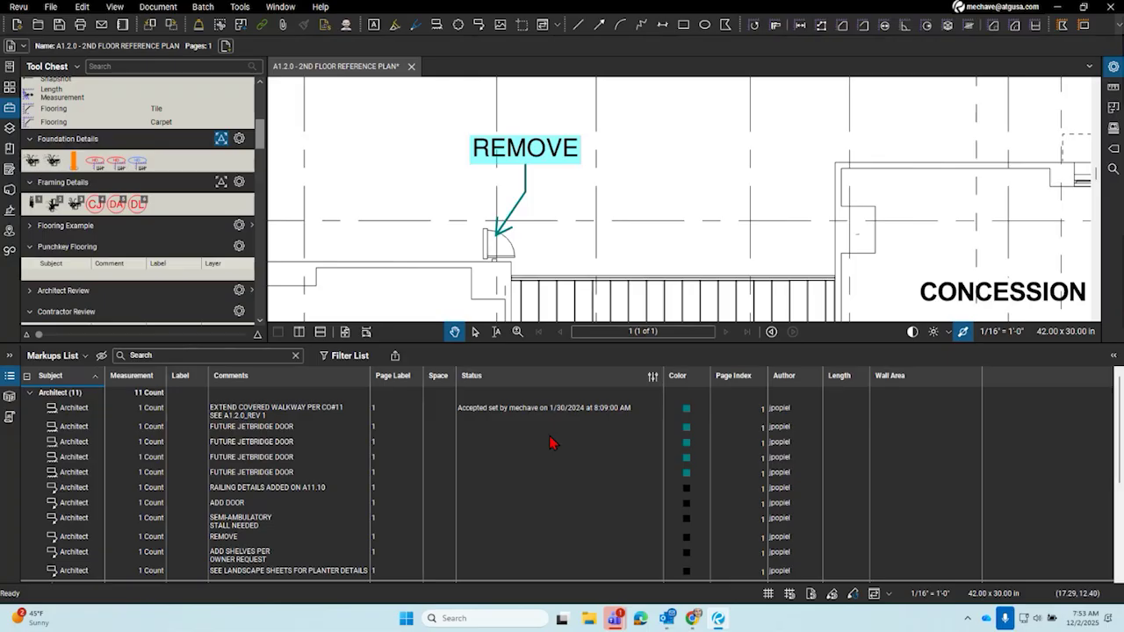
Switch to a new Chrome window and go to the Bluebeam Cloud site at app.bluebeam.com
right_click(693, 618)
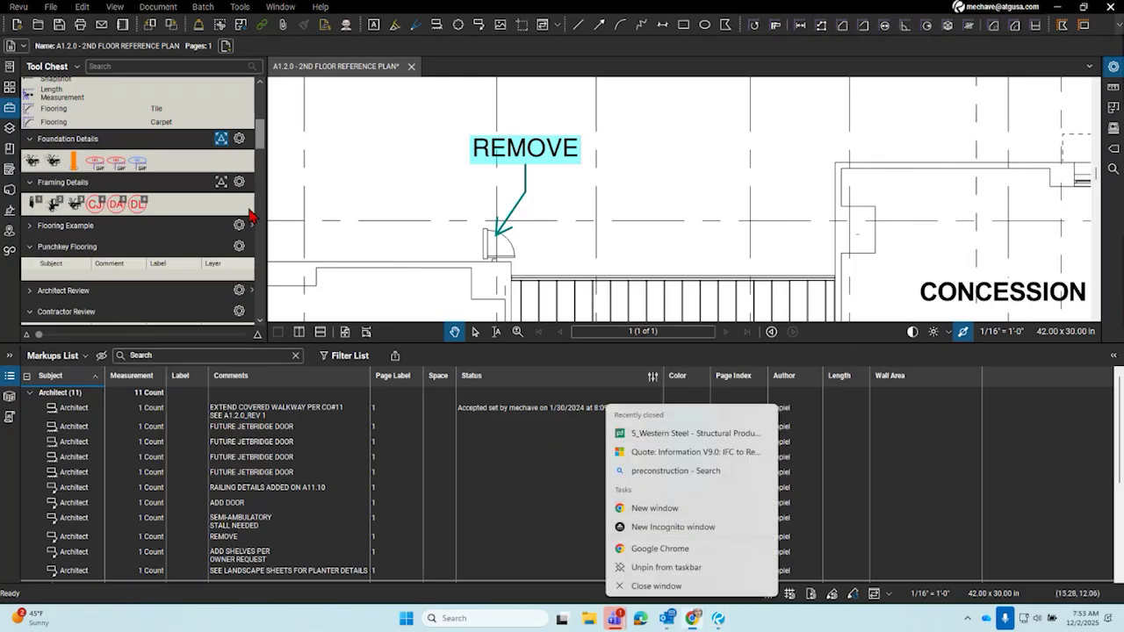
click(654, 507)
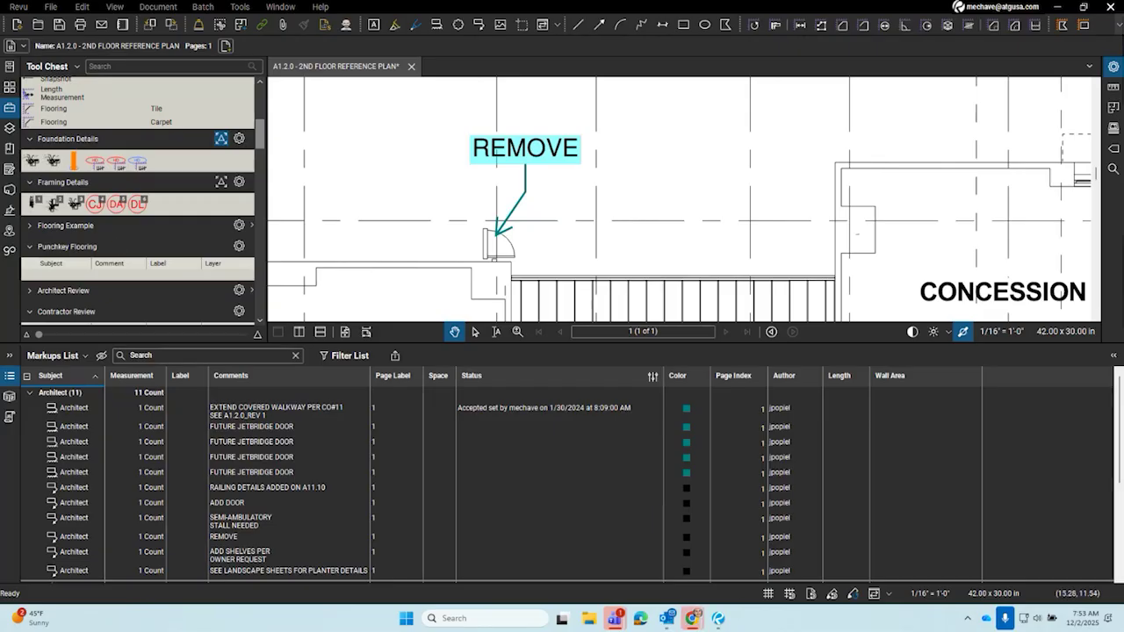
drag(238, 504, 462, 3)
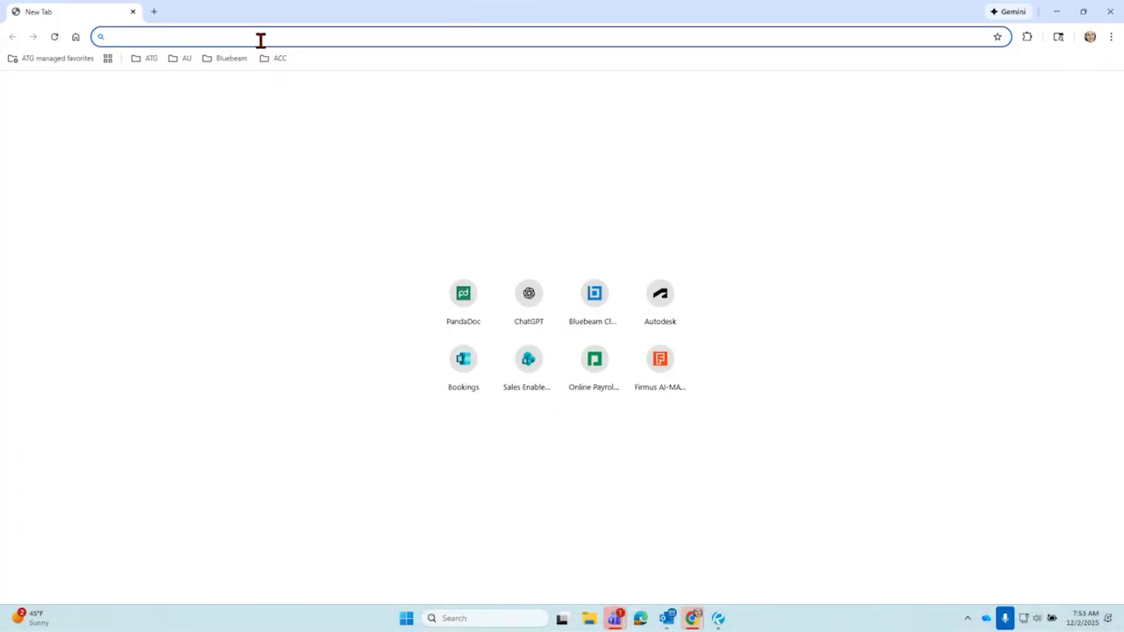
text(bluebeam.com/product/ai-and-innovation/)
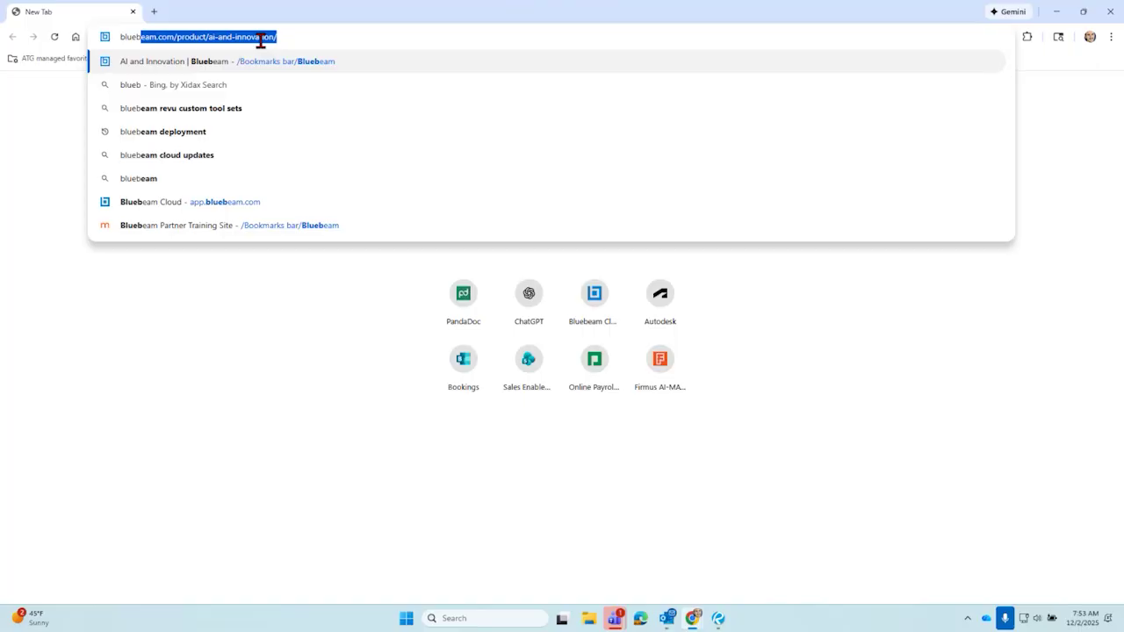
click(233, 202)
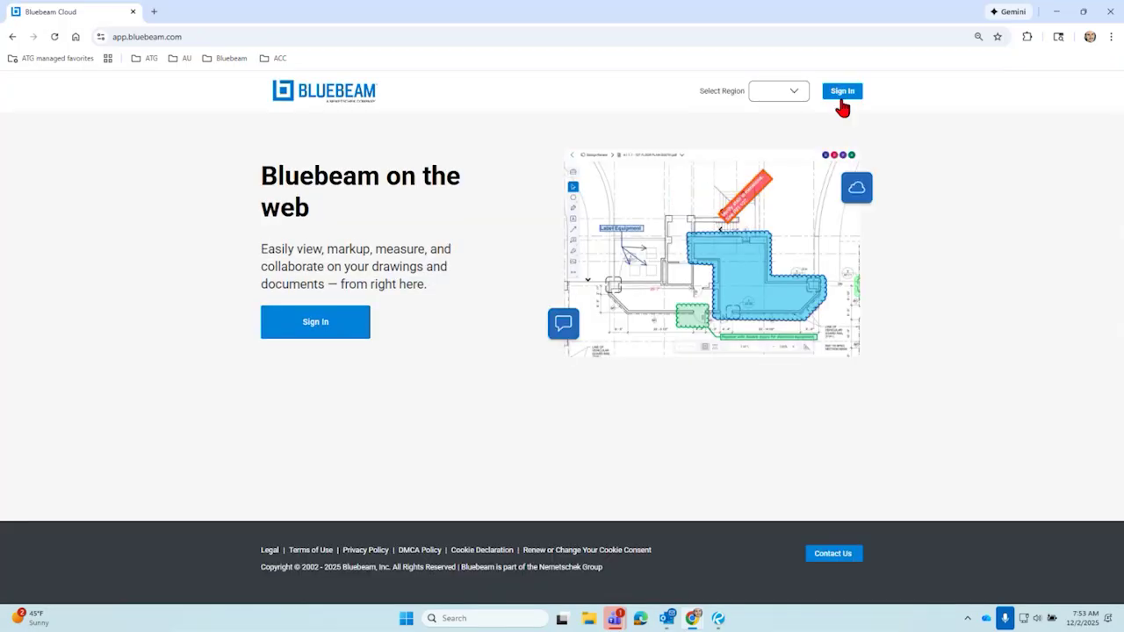
Sign in to Bluebeam Cloud with the saved account e-mail and password
click(843, 97)
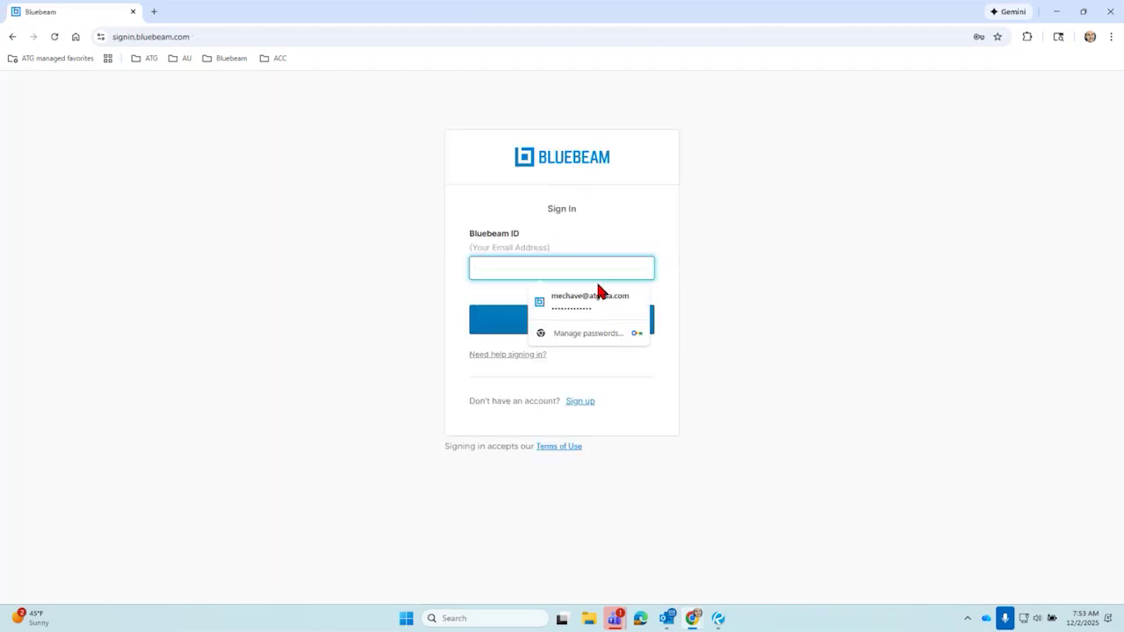
click(584, 303)
click(565, 327)
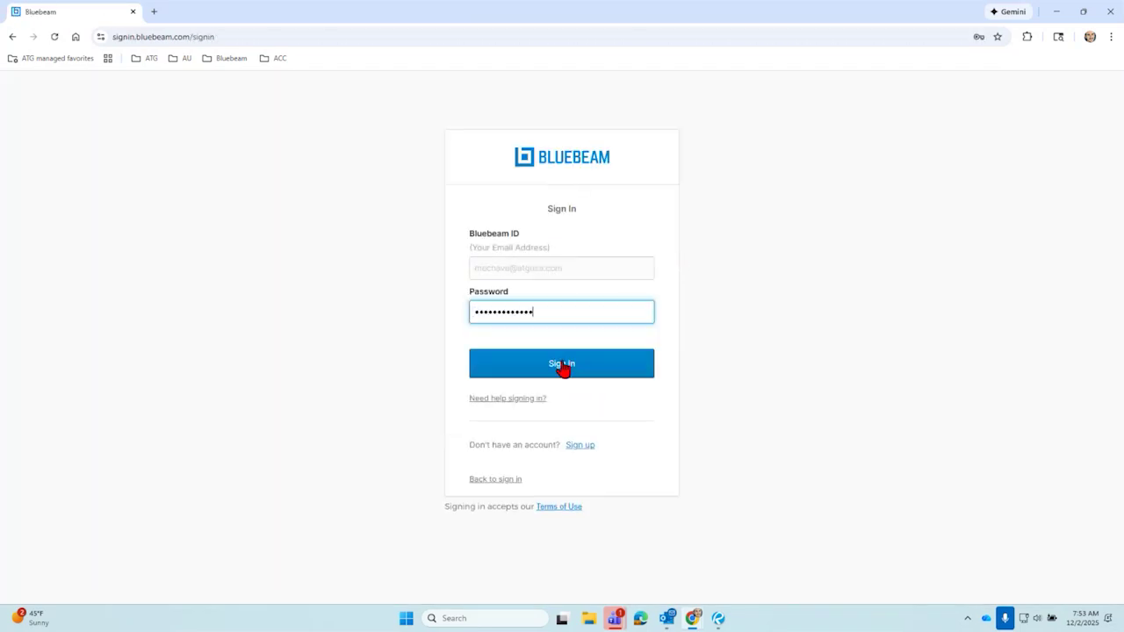
click(563, 368)
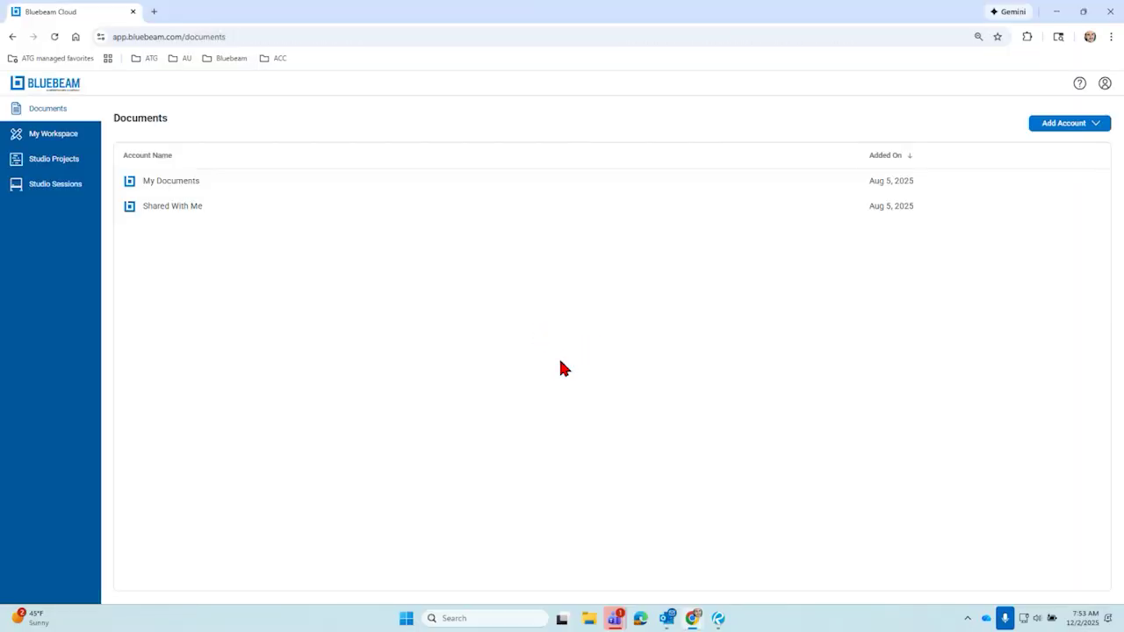
Open DEMO SESSION from the Studio Sessions and examine the clouded revision 1 area around grid lines C to E
click(46, 188)
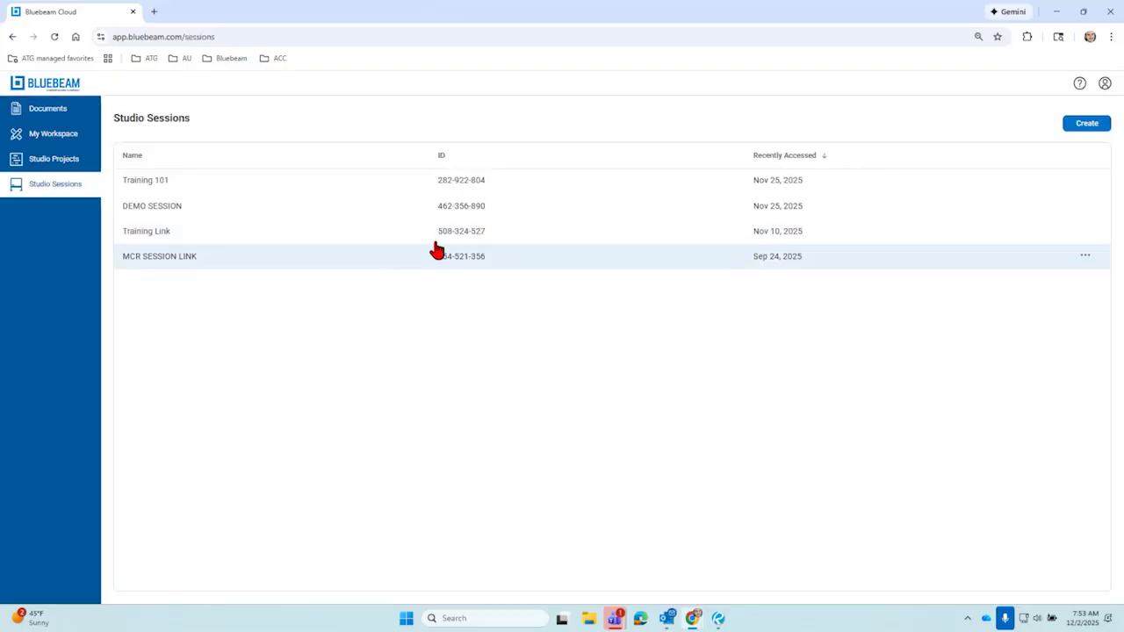
click(309, 209)
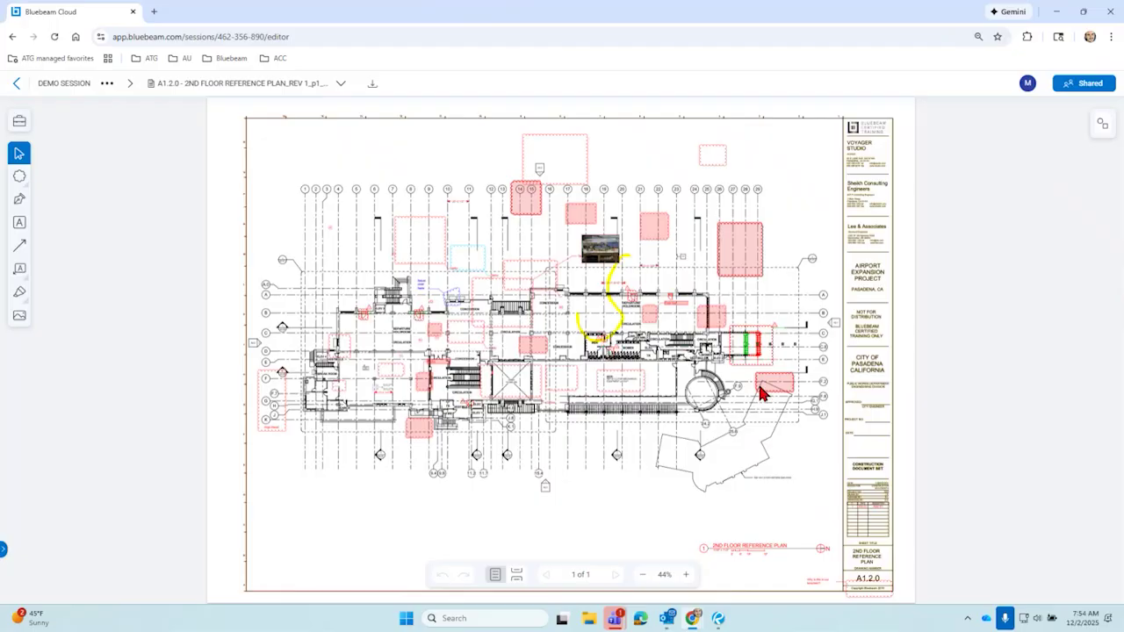
scroll(762, 386, up, 3)
scroll(904, 361, up, 4)
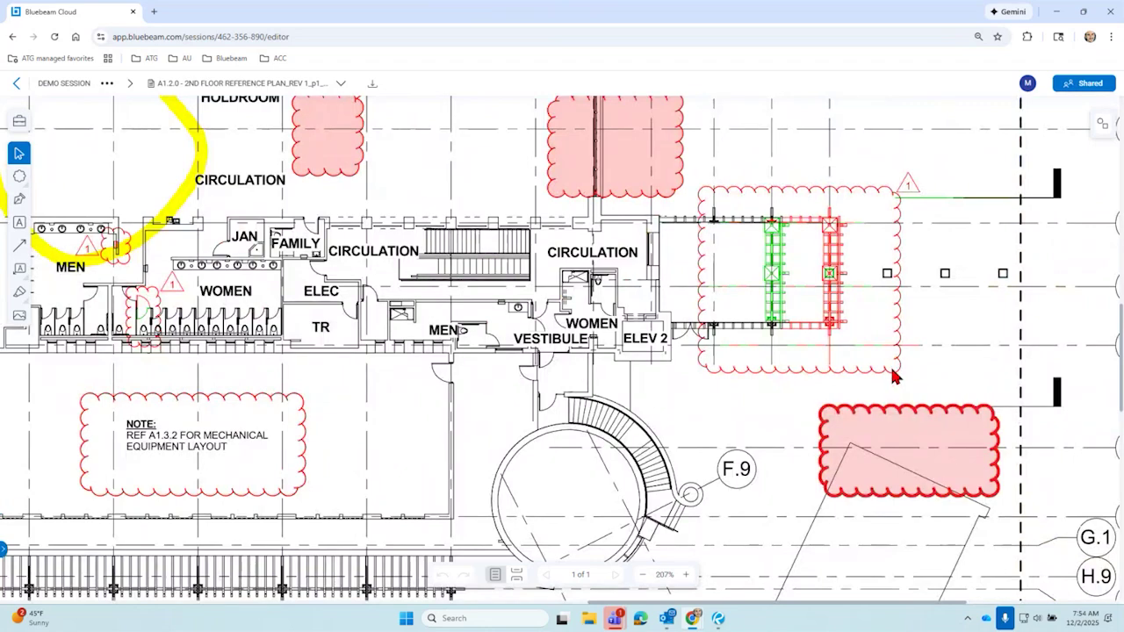
mouse_move(906, 310)
mouse_down()
mouse_move(803, 318)
mouse_move(646, 300)
mouse_up()
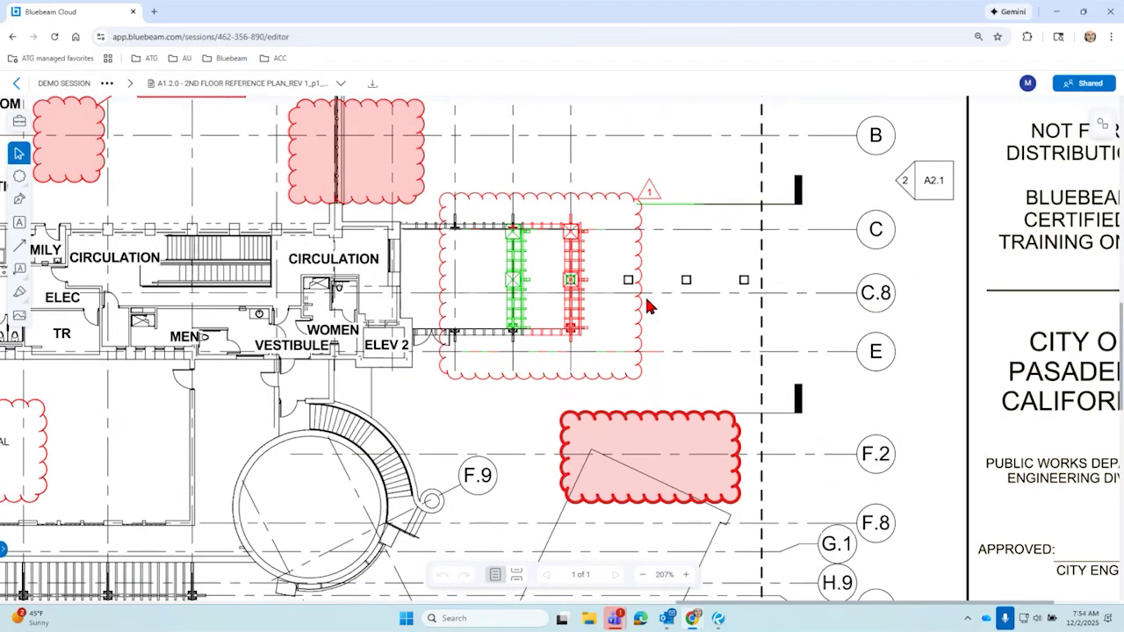
scroll(646, 306, up, 3)
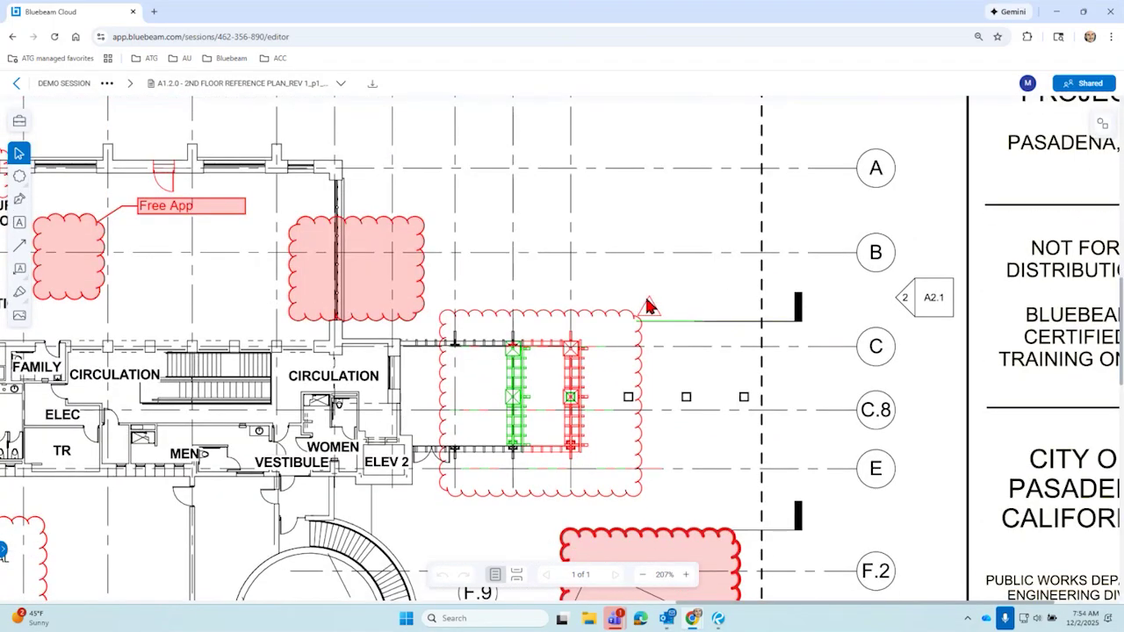
scroll(647, 303, down, 1)
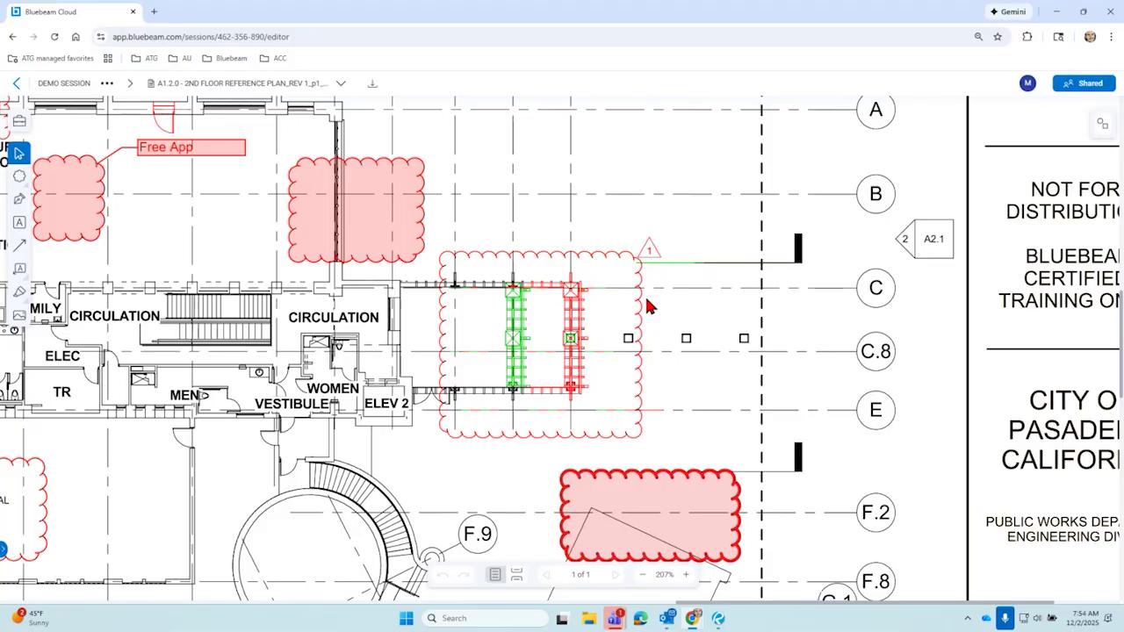
Show the session's markups and examine the Review status options for the "Align these!" text box
click(1100, 130)
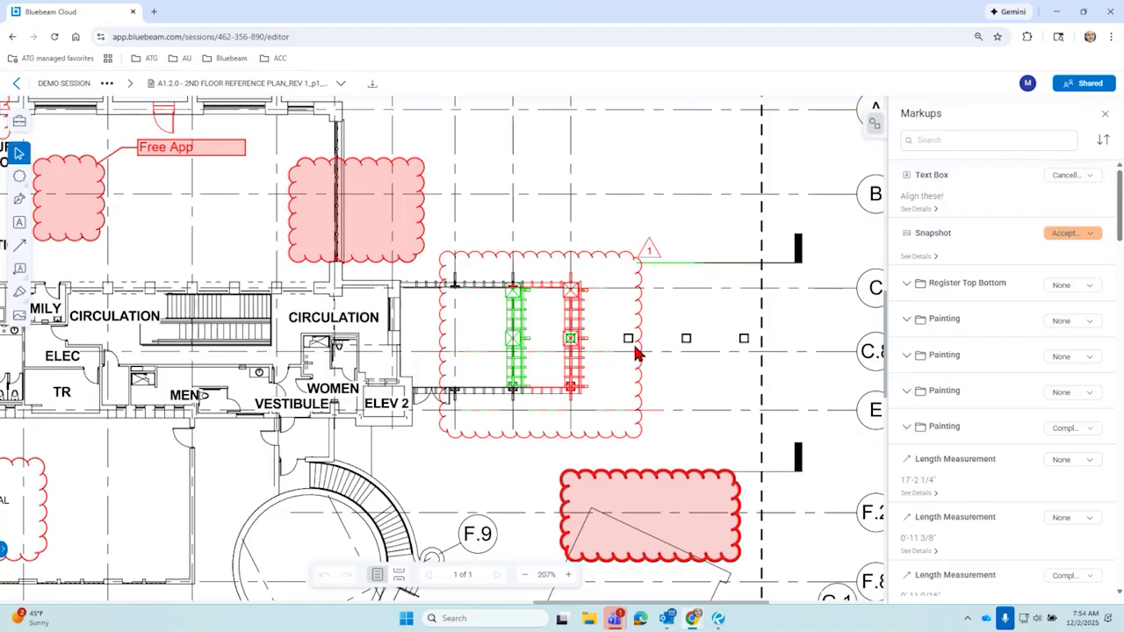
click(1082, 178)
mouse_move(1070, 230)
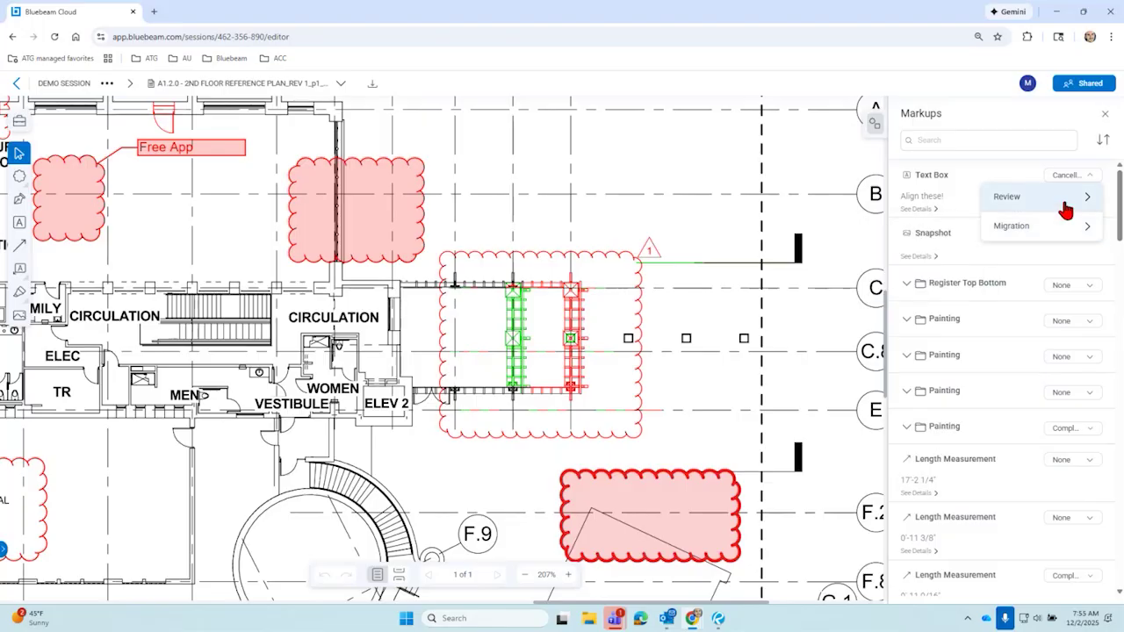
mouse_move(1063, 211)
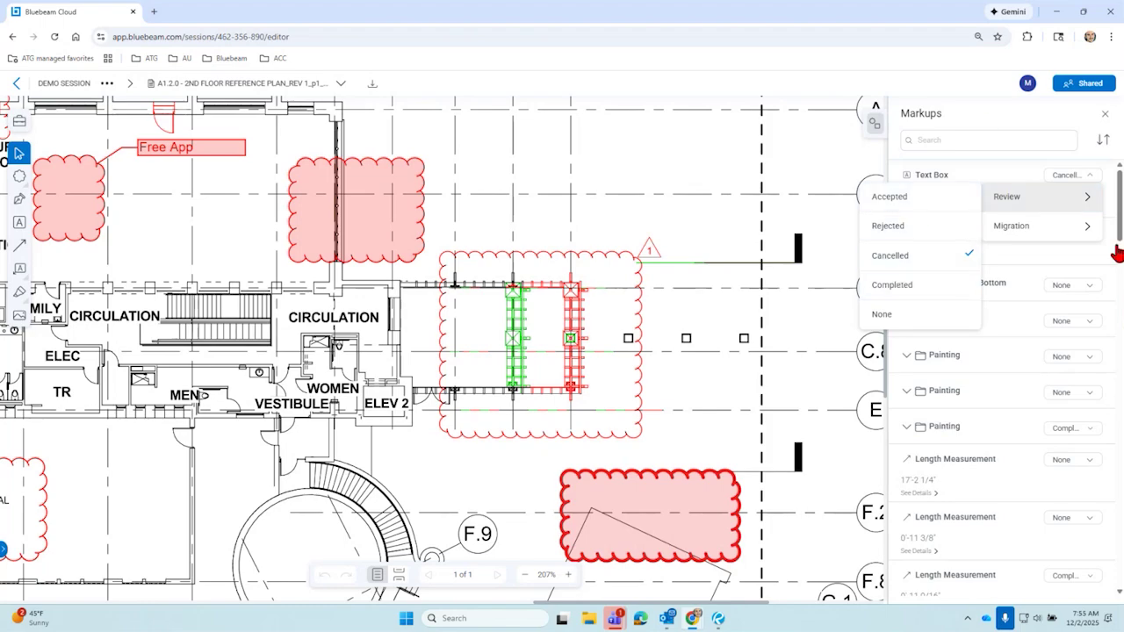
click(962, 110)
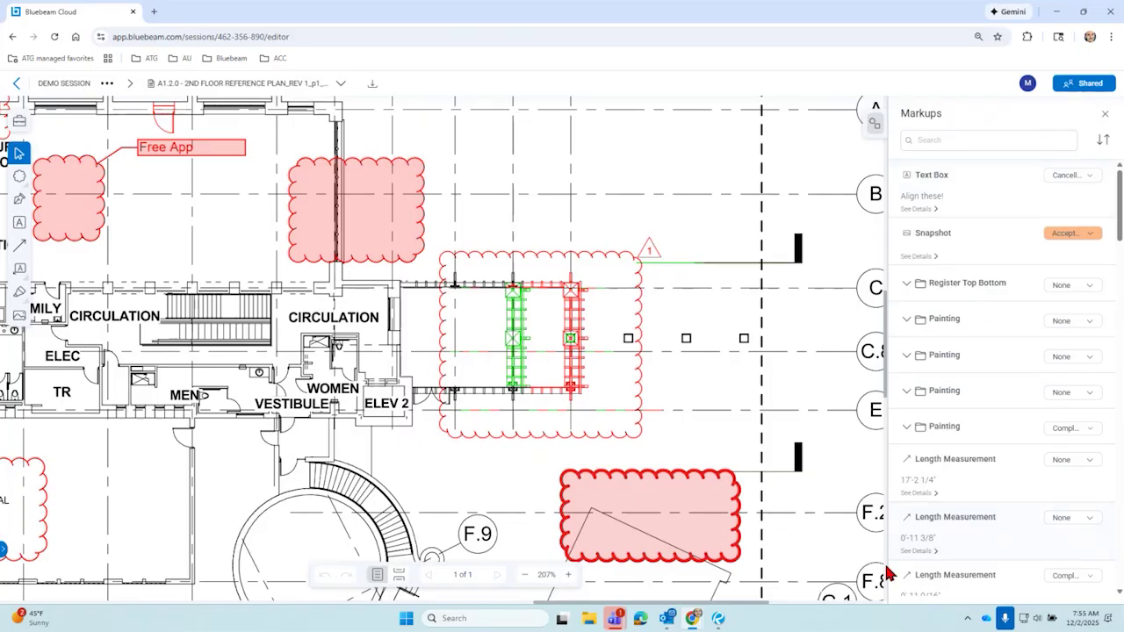
Switch back to Bluebeam Revu and open status management for the Markups List, cancelling the new state model
click(1056, 15)
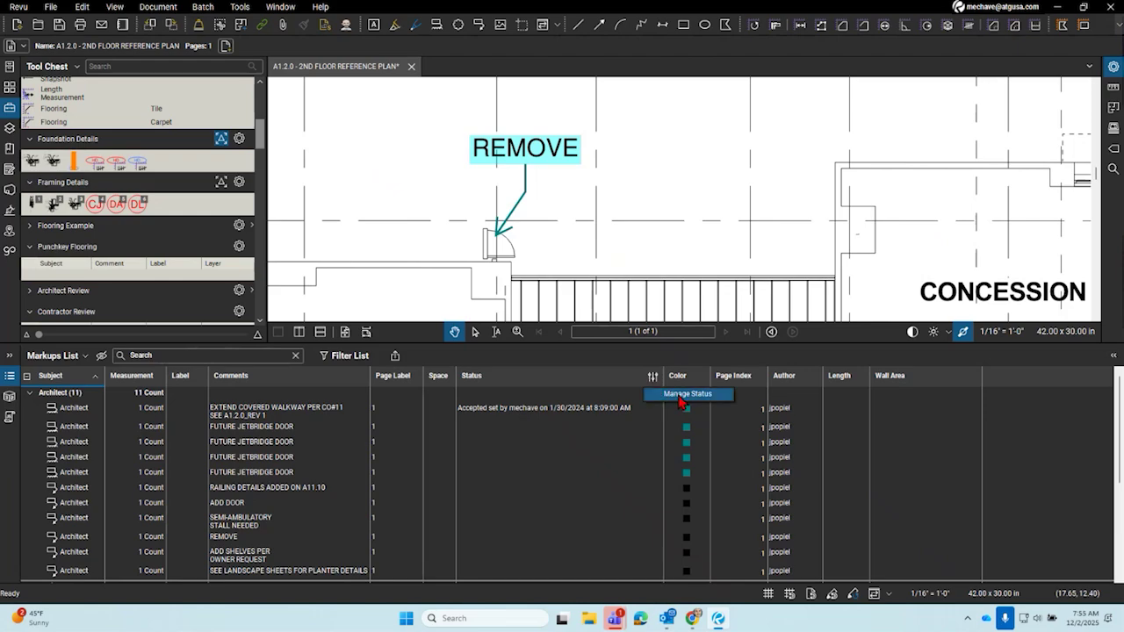
click(681, 397)
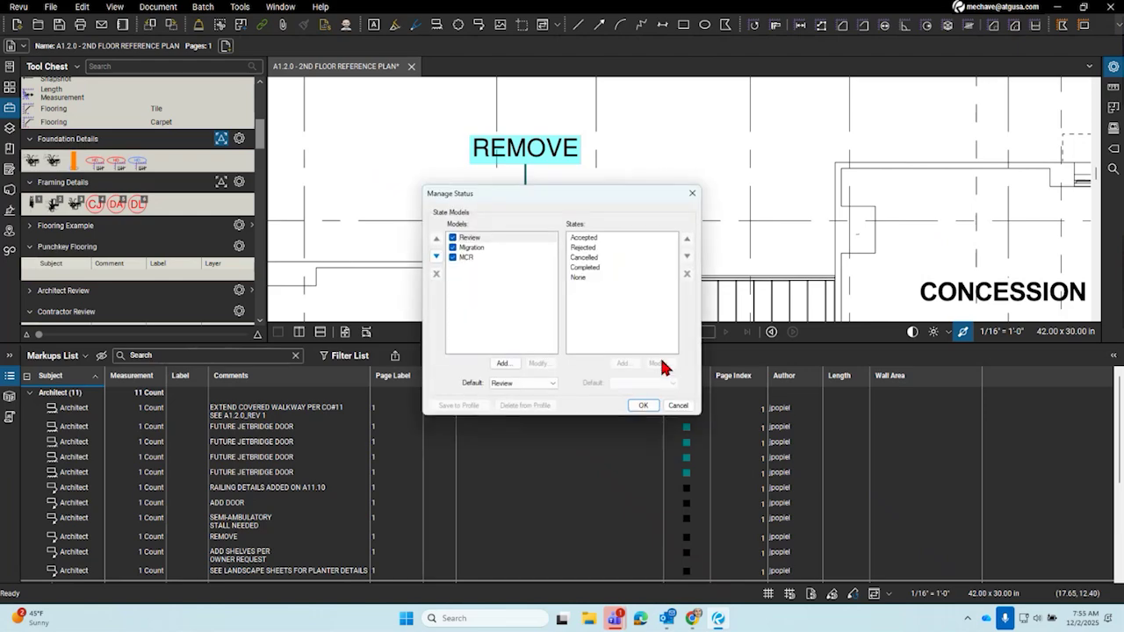
click(504, 285)
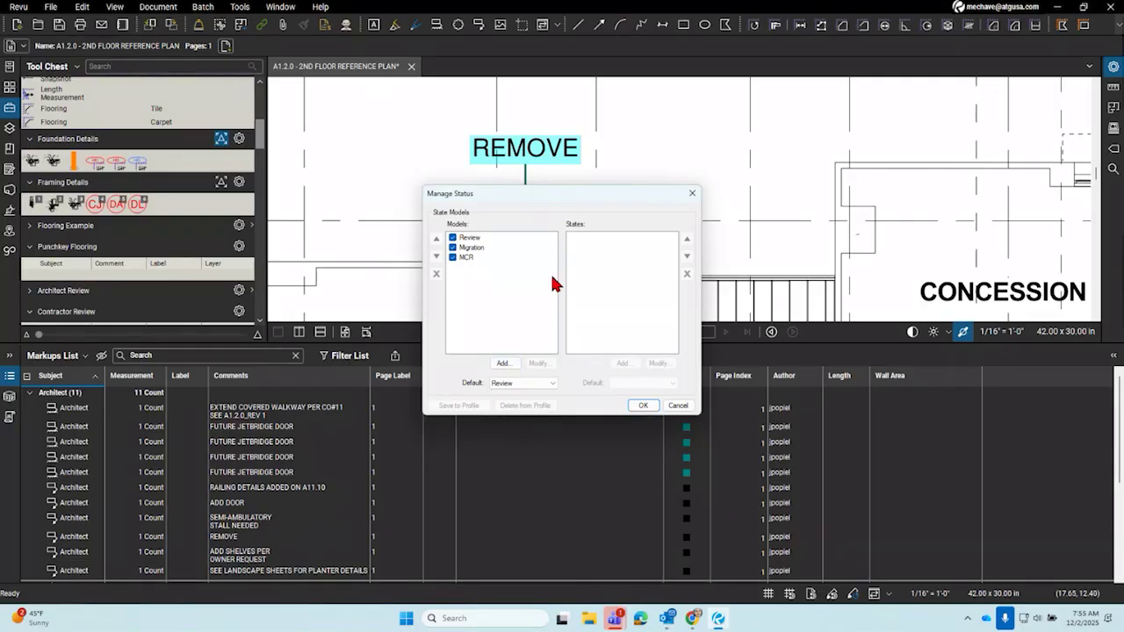
click(502, 363)
click(641, 331)
Add a state named Need More Info with a dark red color to the MCR state model
click(469, 258)
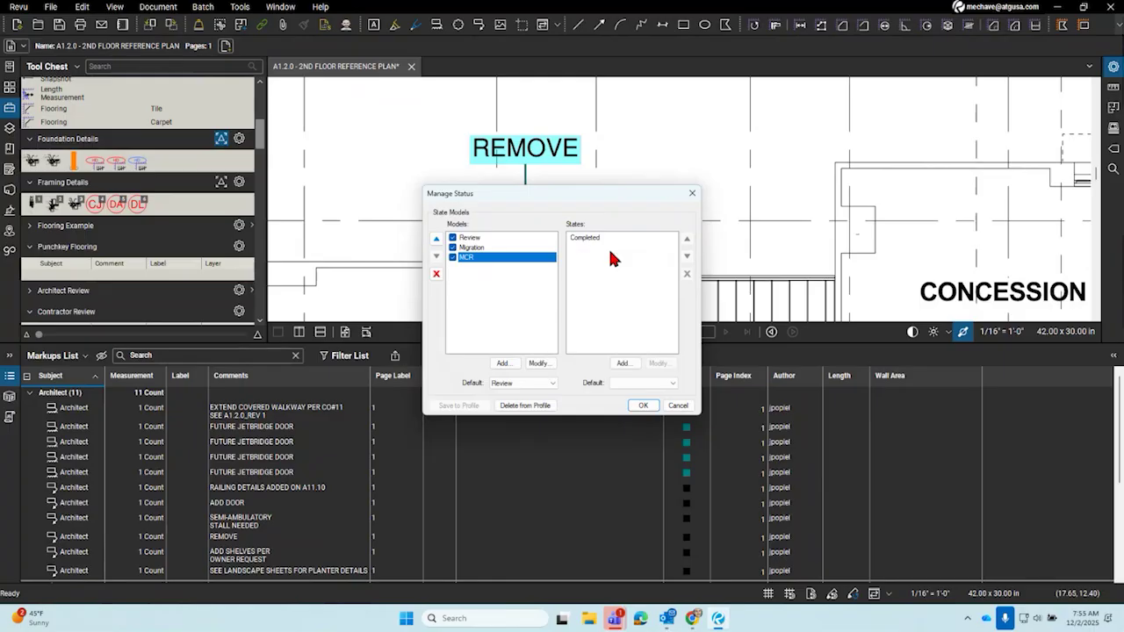
click(621, 363)
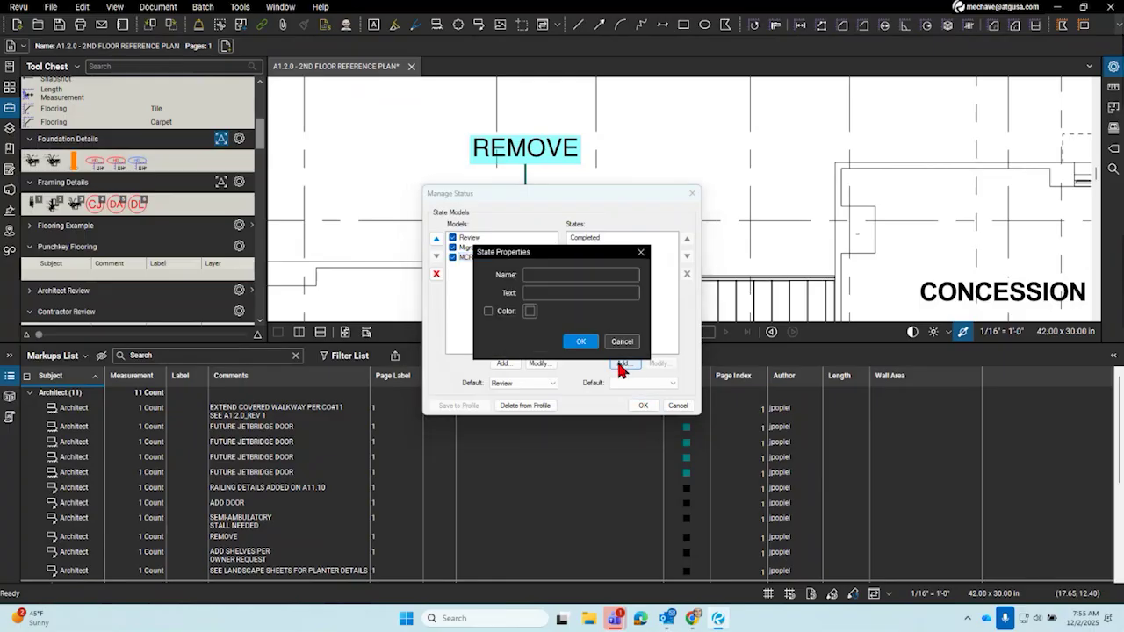
click(557, 271)
text(Need More I)
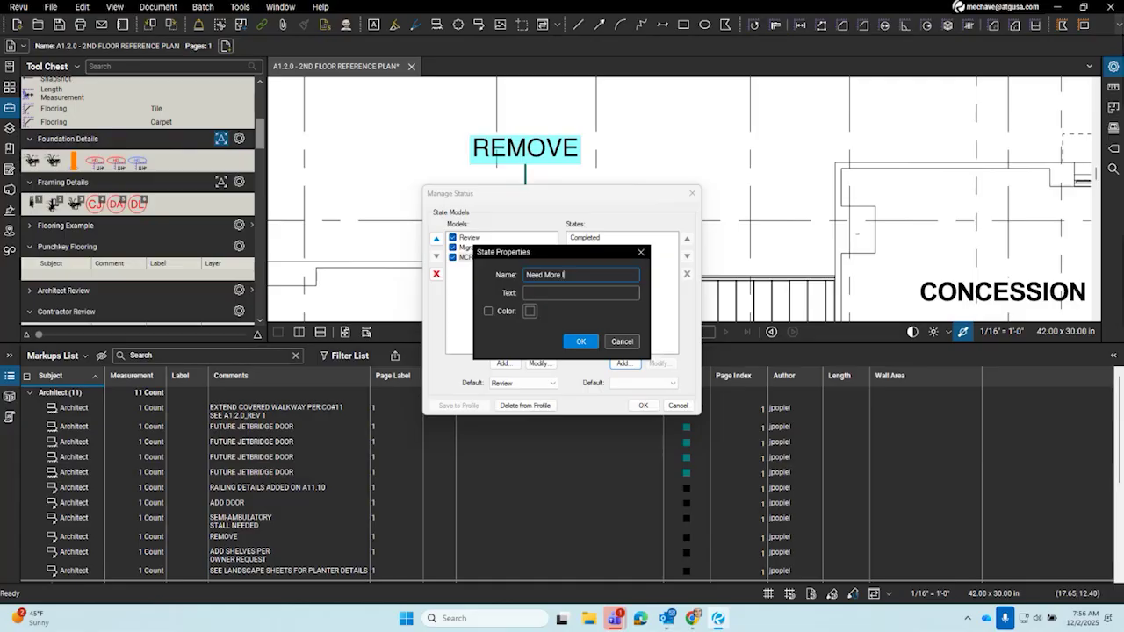
text(nfop)
key(BackSpace)
click(488, 311)
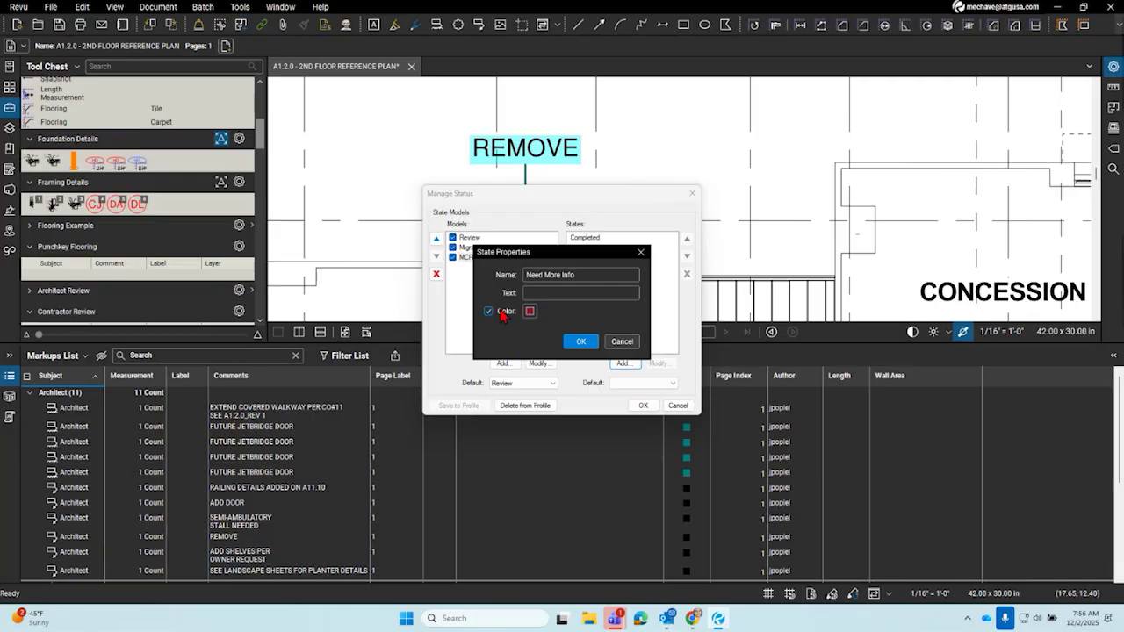
click(529, 313)
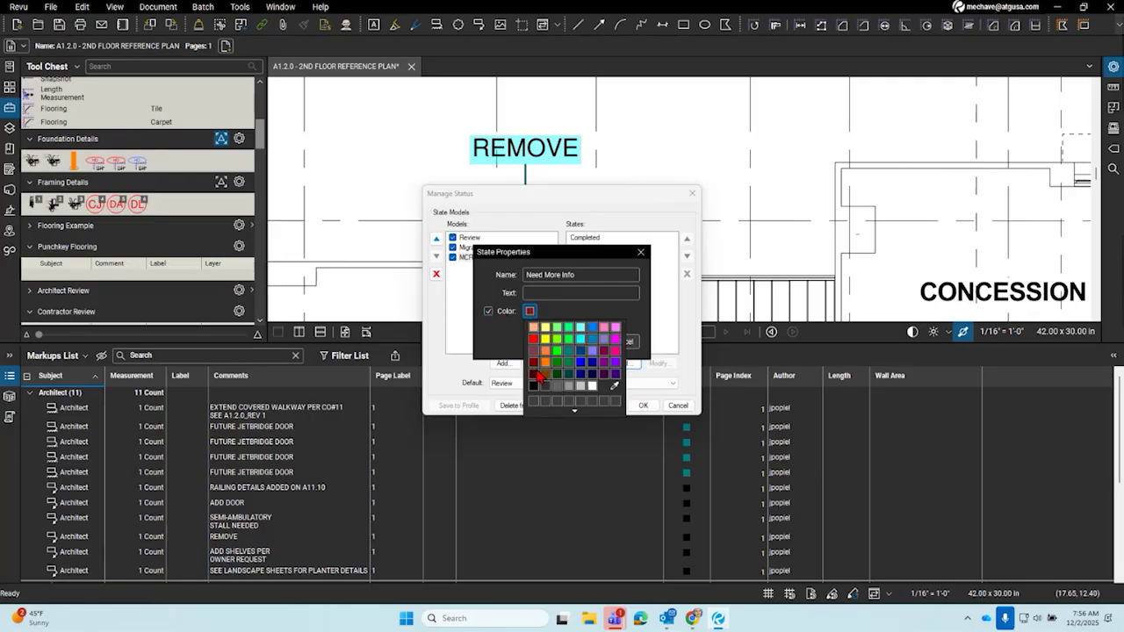
click(535, 364)
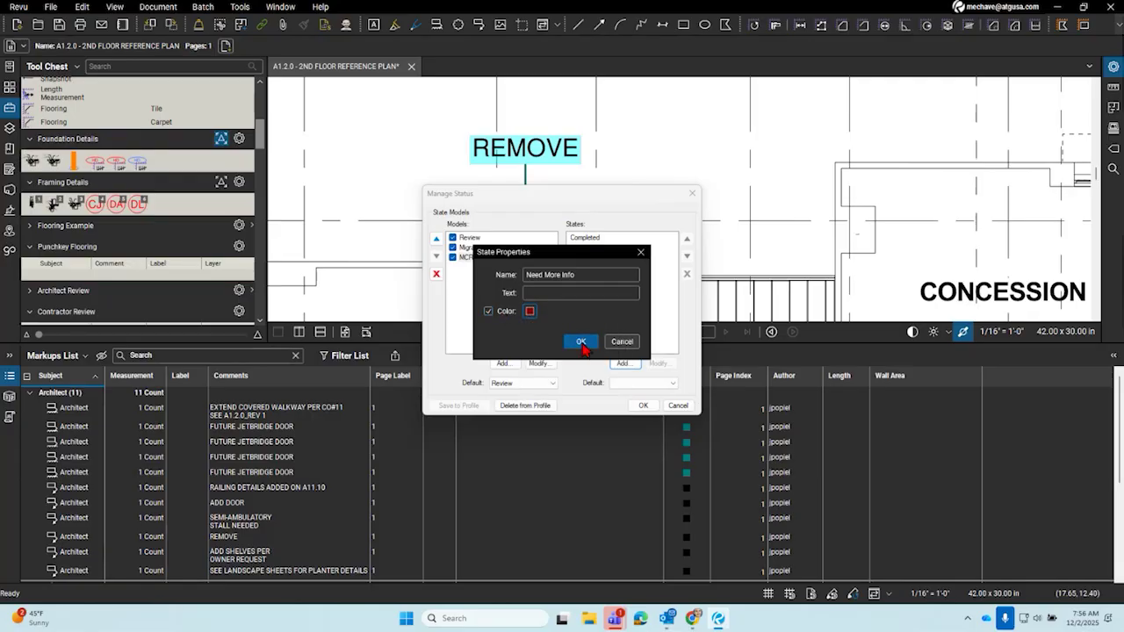
click(587, 342)
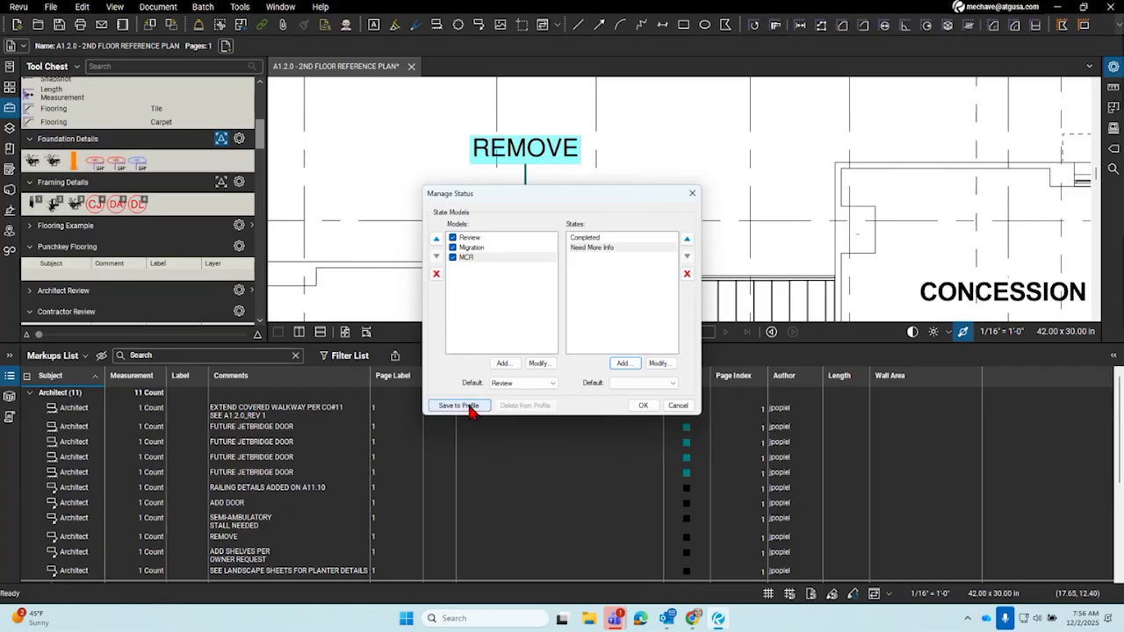
Save the MCR state model to the profile and close status management
click(466, 260)
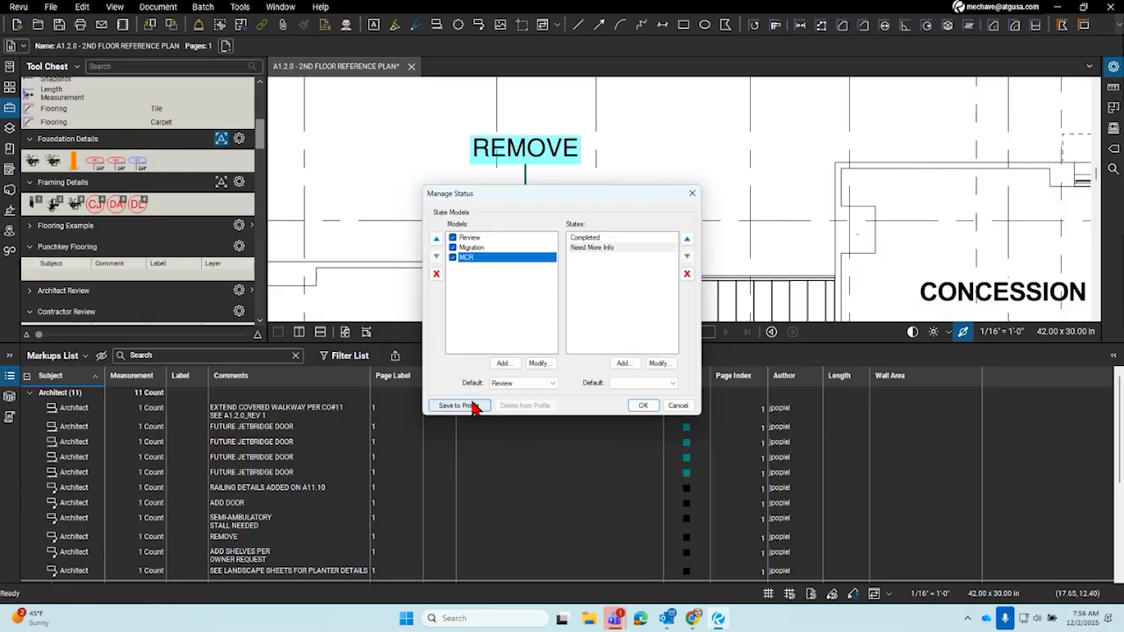
click(470, 408)
click(637, 408)
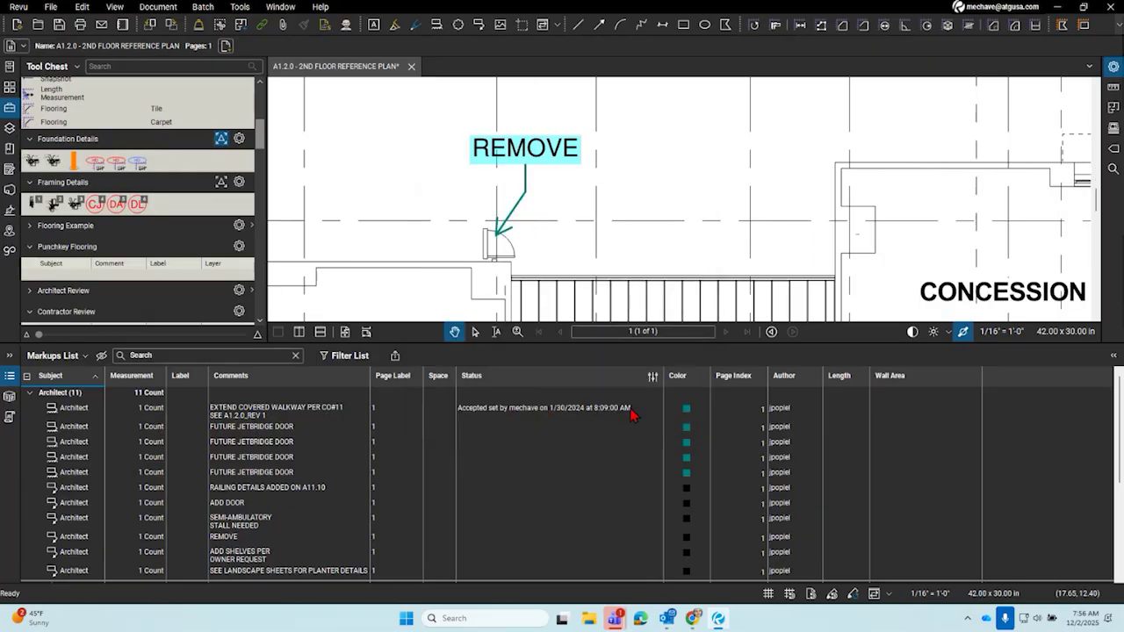
Set the status of the REMOVE callout near the concession area to Need More Info from the MCR model
click(630, 416)
scroll(606, 294, down, 5)
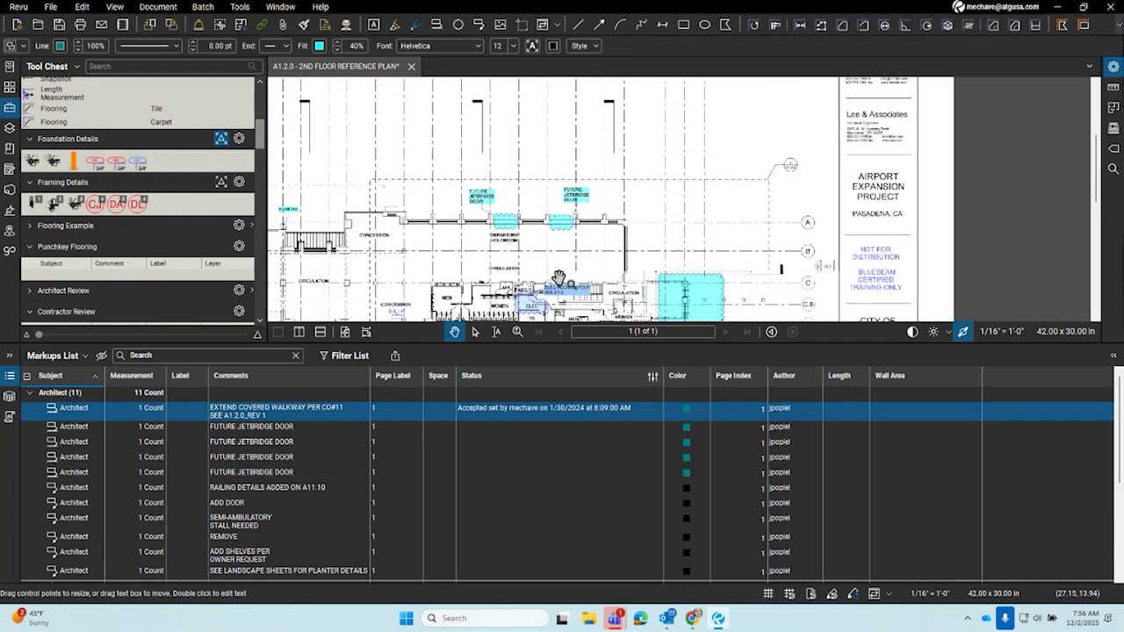
scroll(558, 278, up, 6)
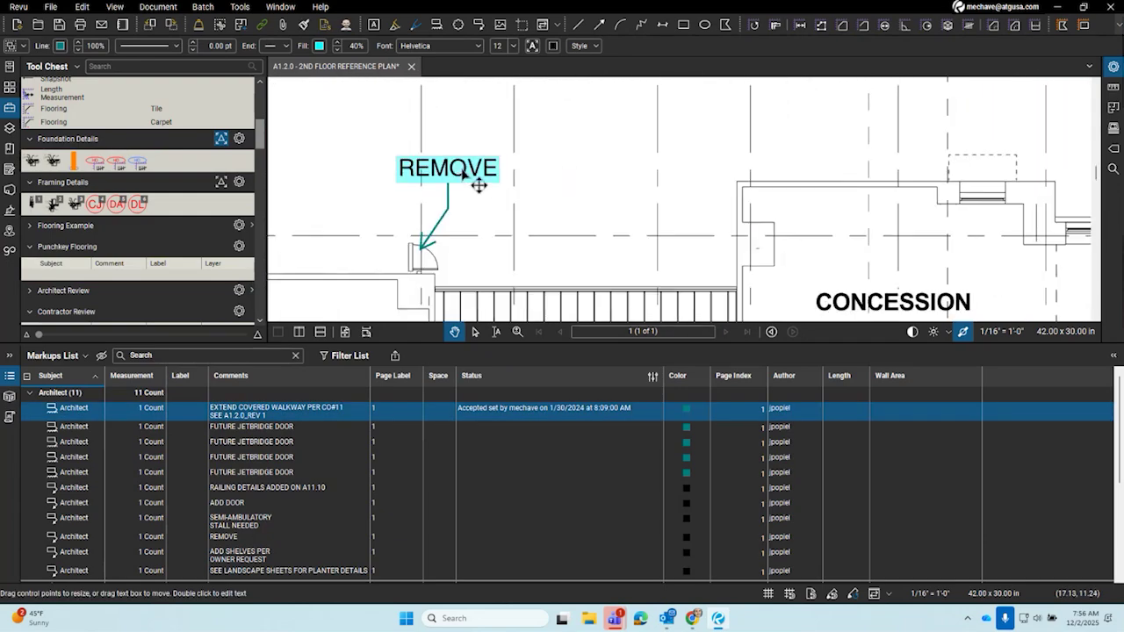
click(482, 189)
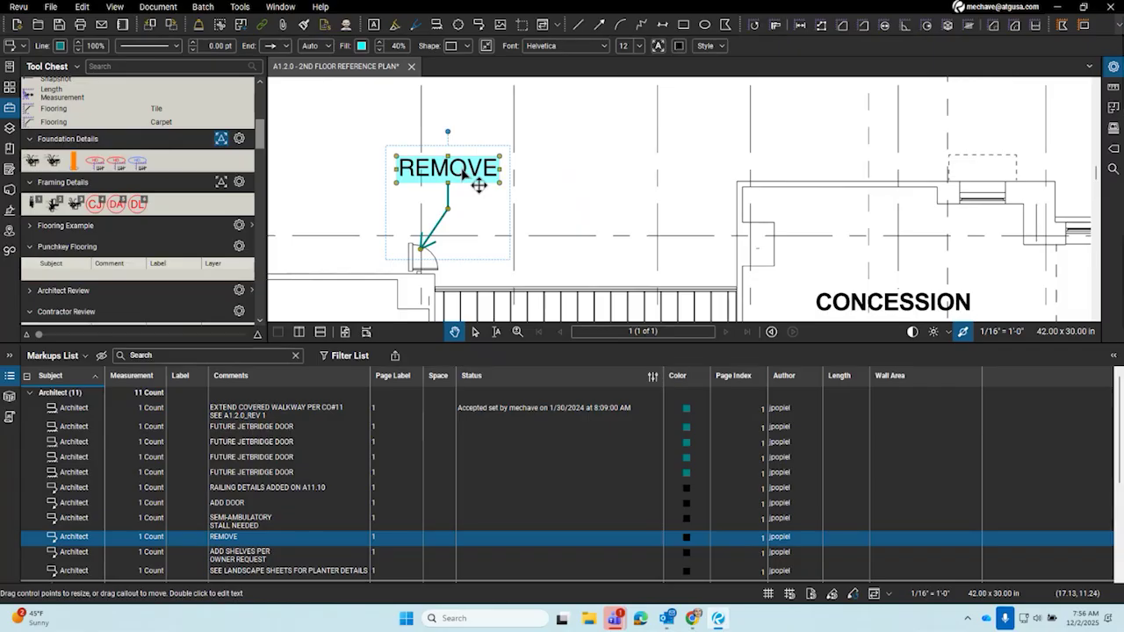
right_click(464, 175)
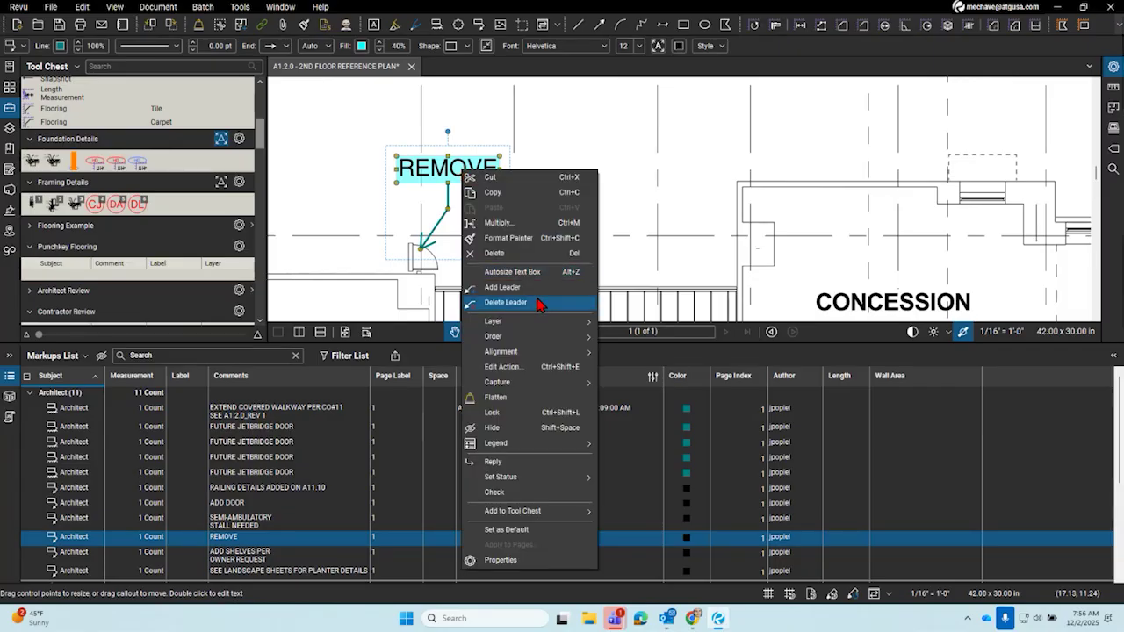
mouse_move(550, 443)
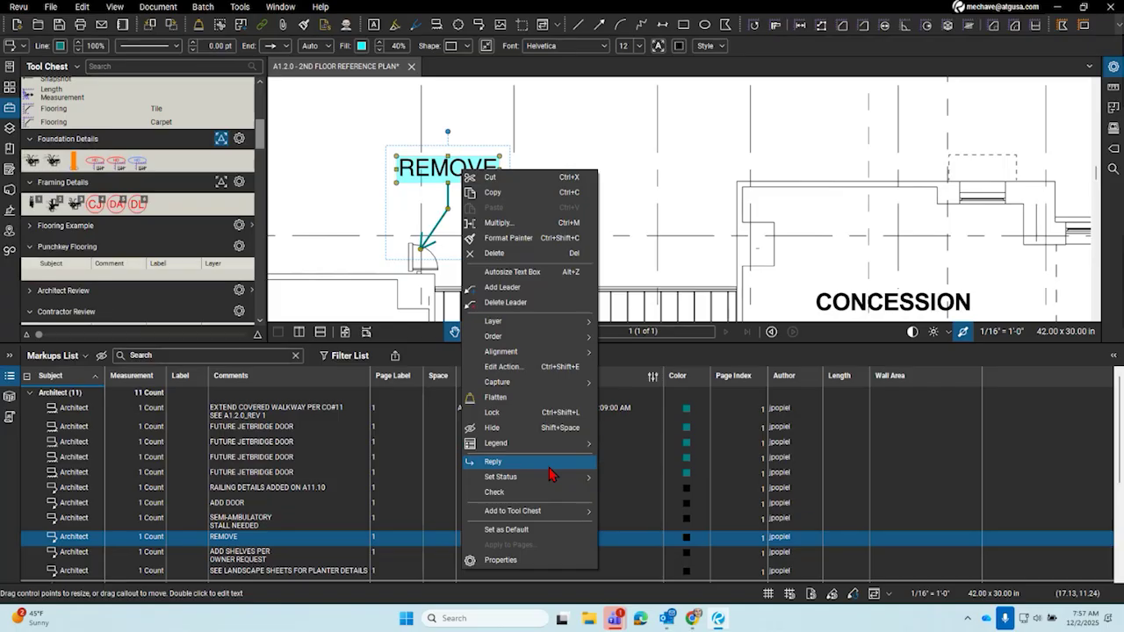
mouse_move(550, 482)
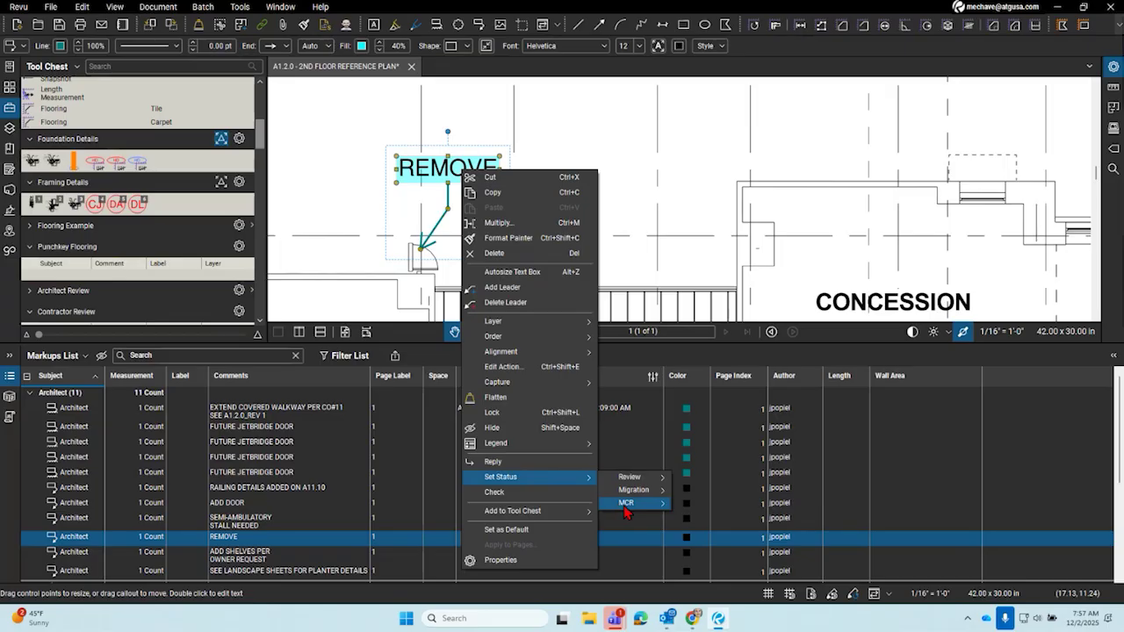
mouse_move(620, 511)
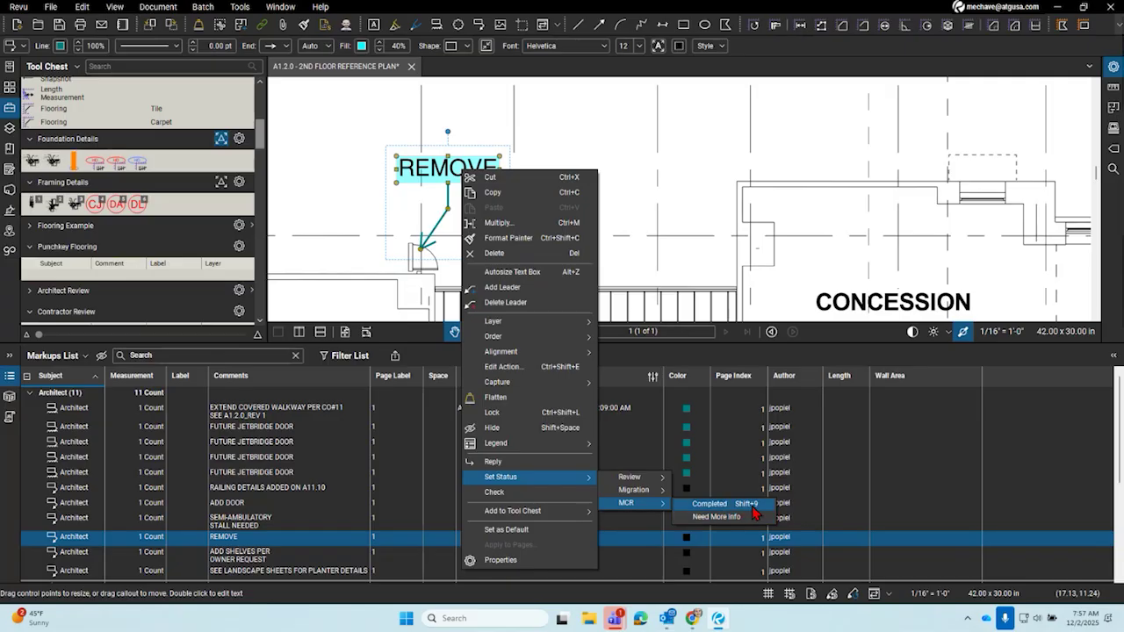
mouse_move(661, 482)
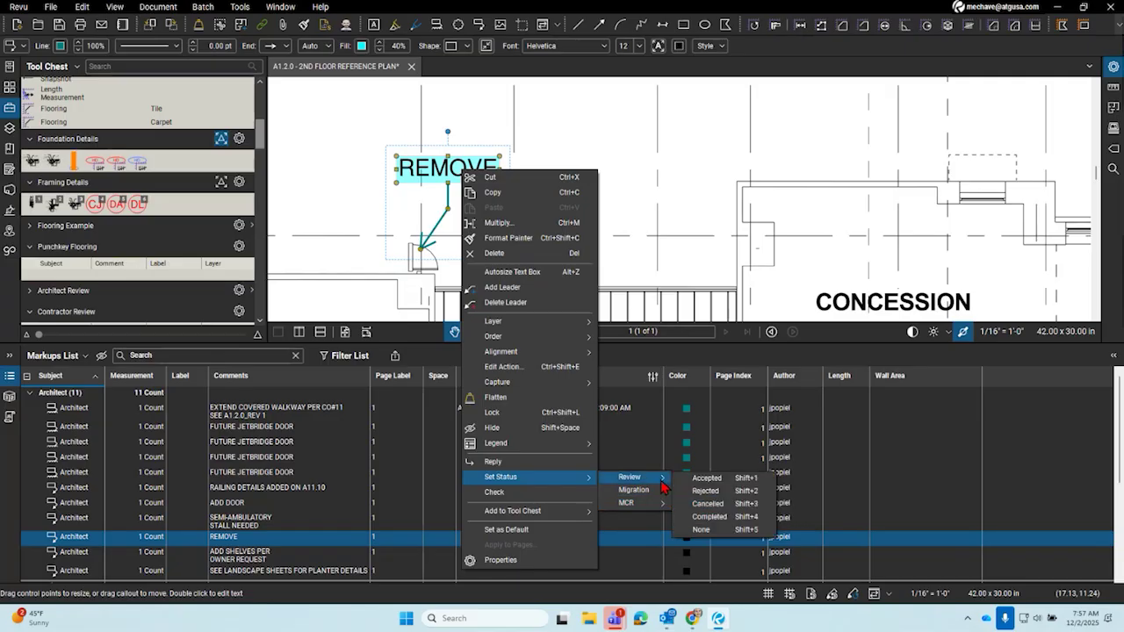
mouse_move(660, 505)
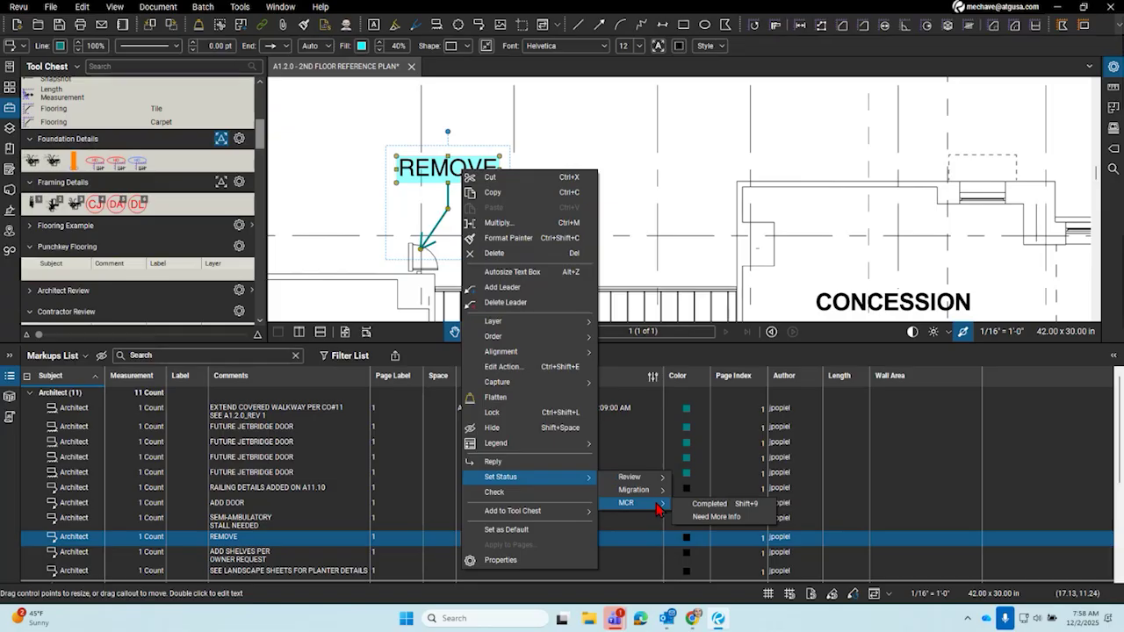
click(726, 522)
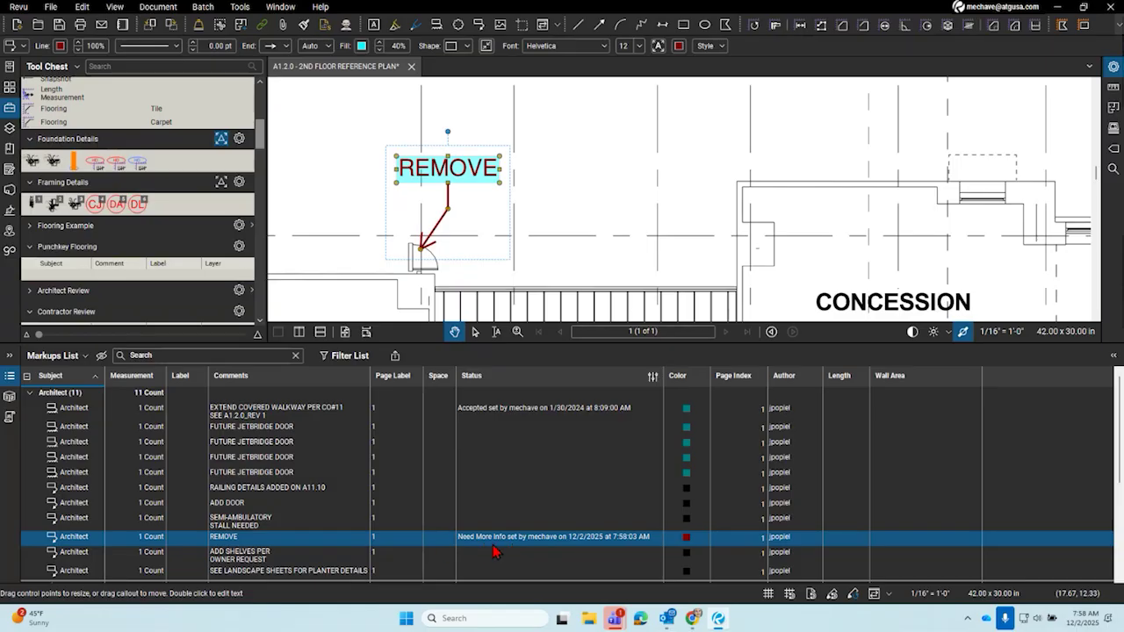
Make the Markups List slightly taller and turn on its column filters
scroll(494, 552, down, 2)
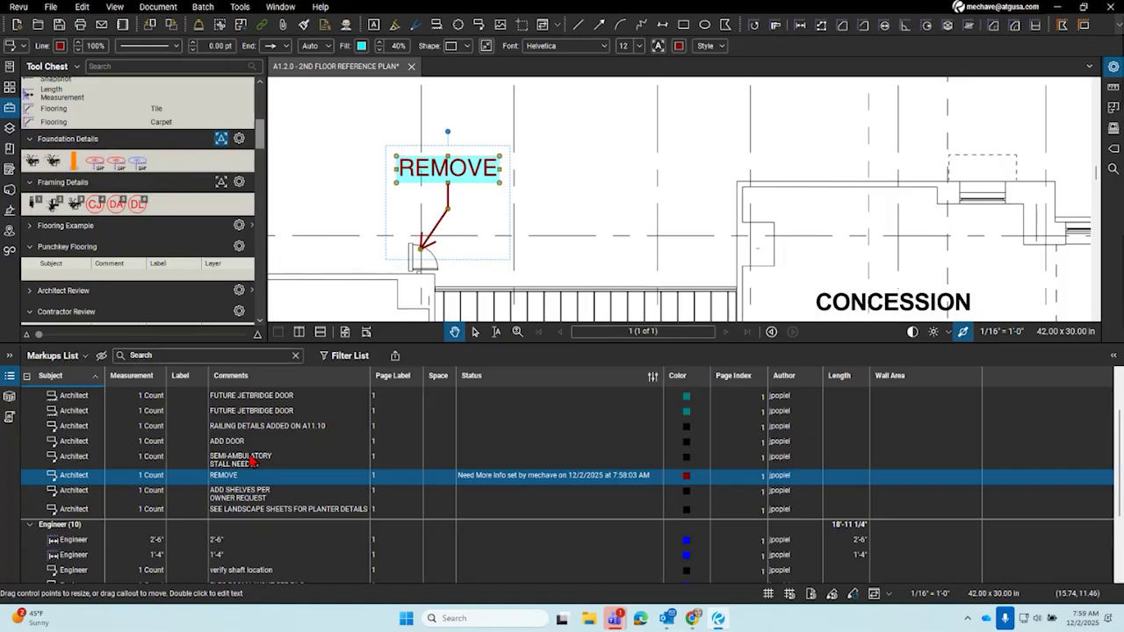
drag(392, 343, 392, 272)
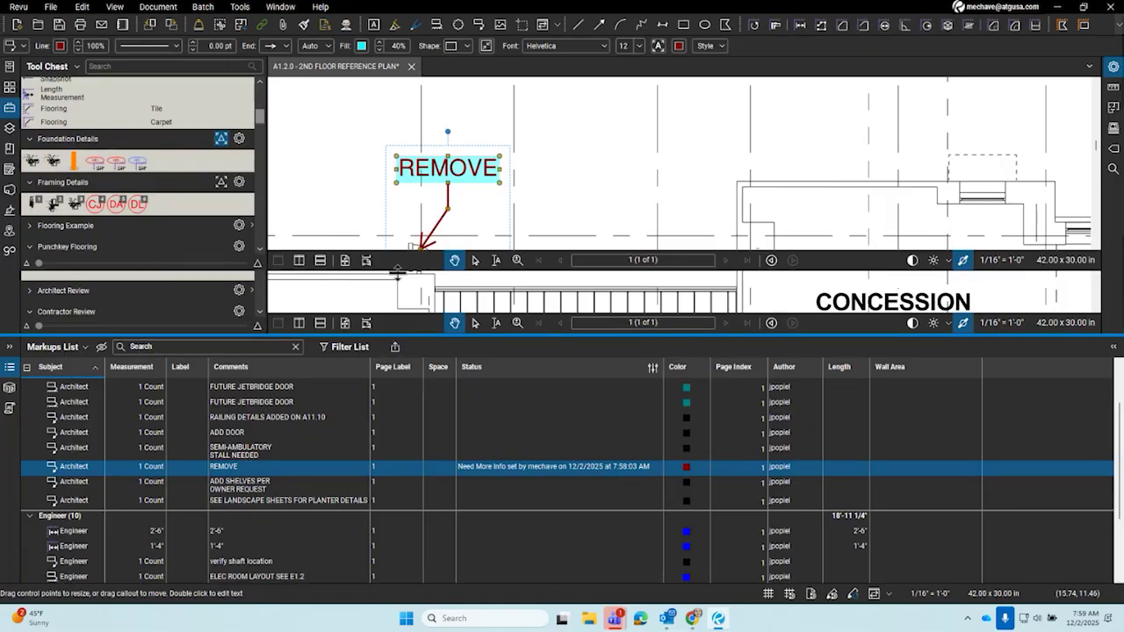
scroll(341, 390, up, 2)
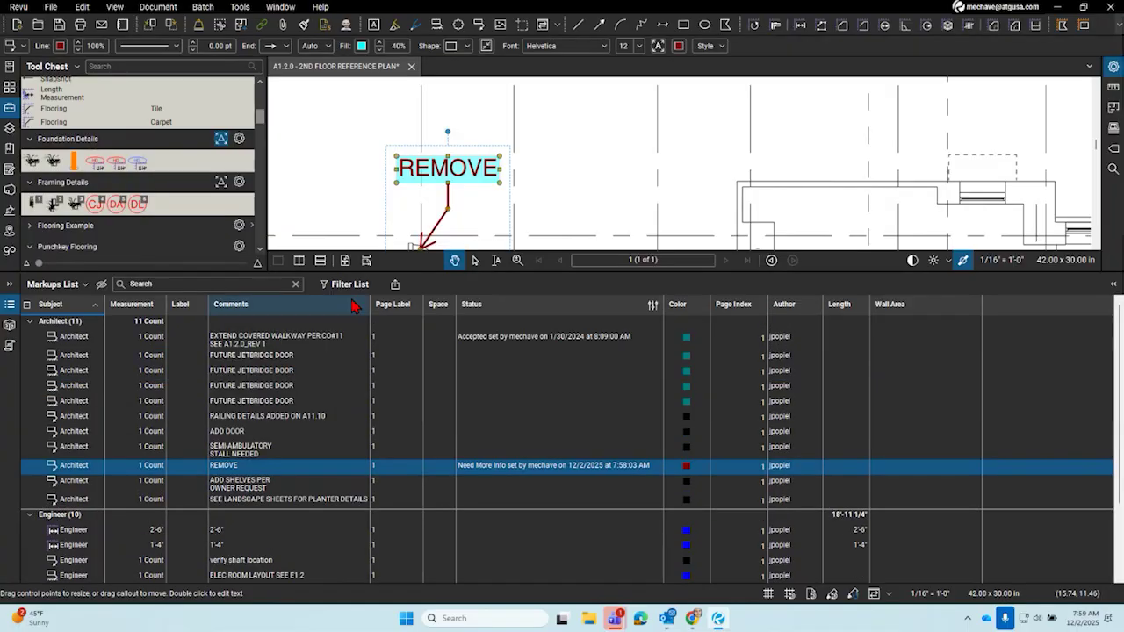
drag(386, 273, 375, 316)
click(349, 326)
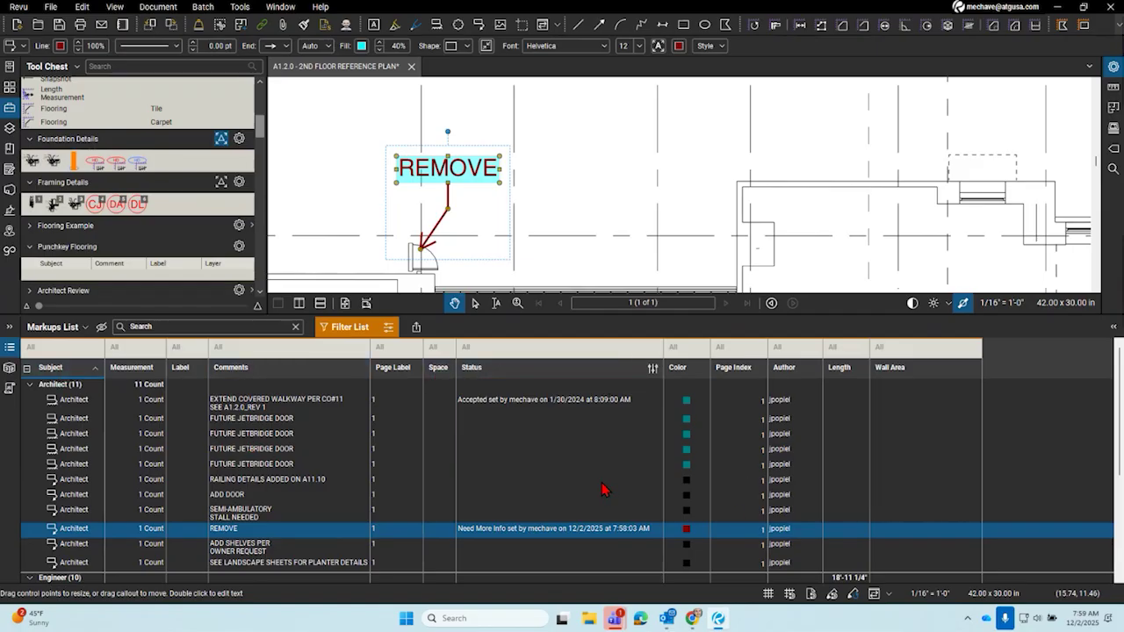
Filter the Markups List to markups with a [Blank] status and the Architect subject
click(502, 356)
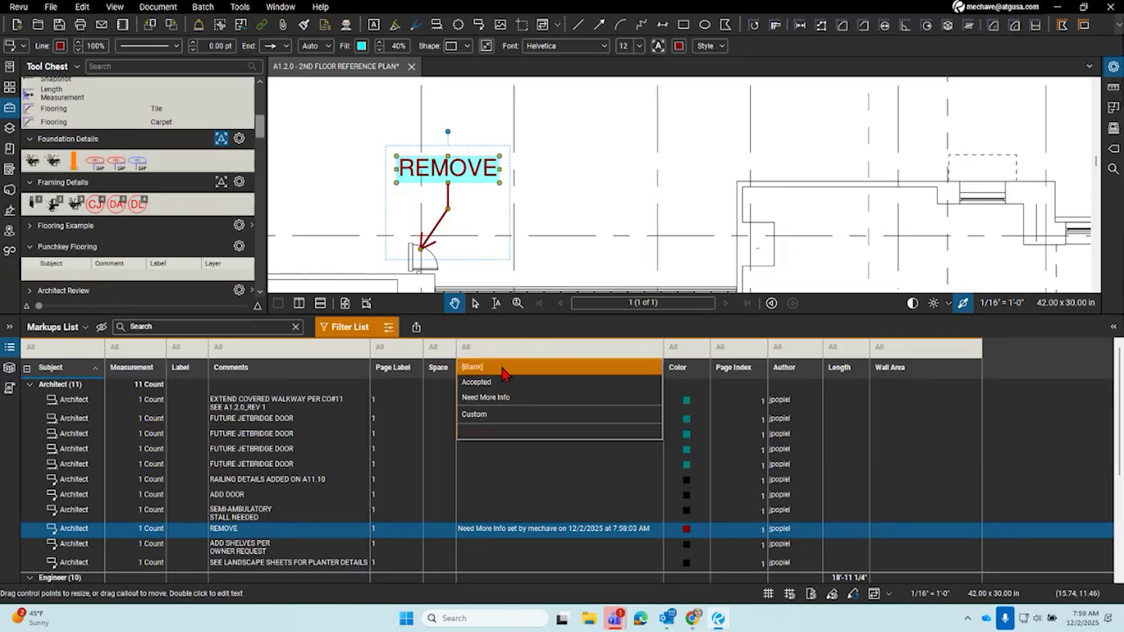
click(507, 345)
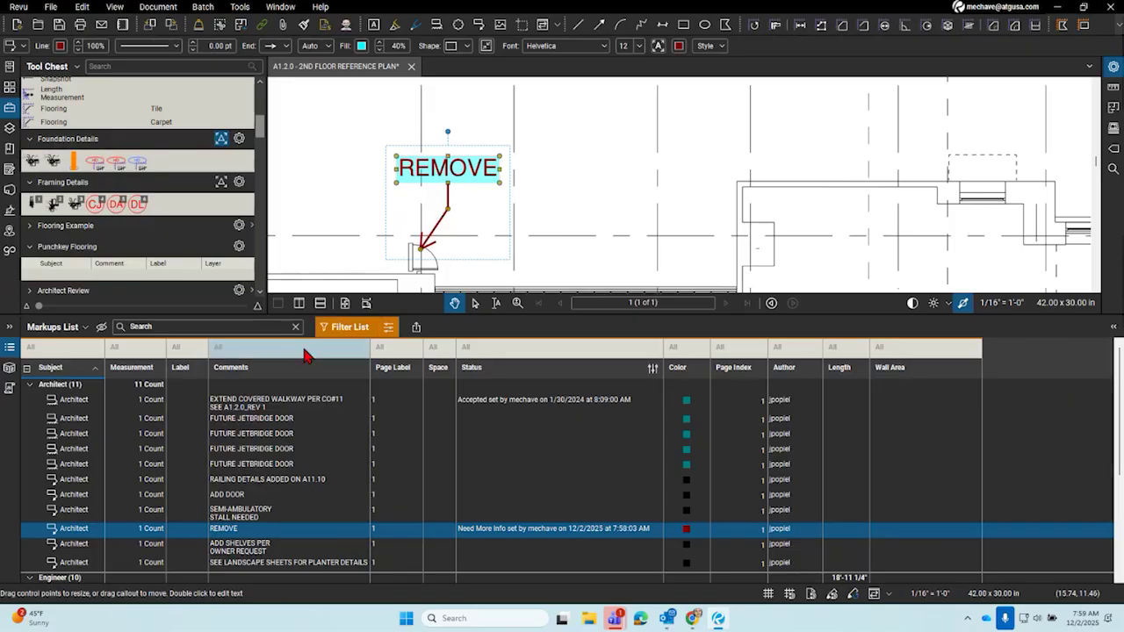
click(490, 356)
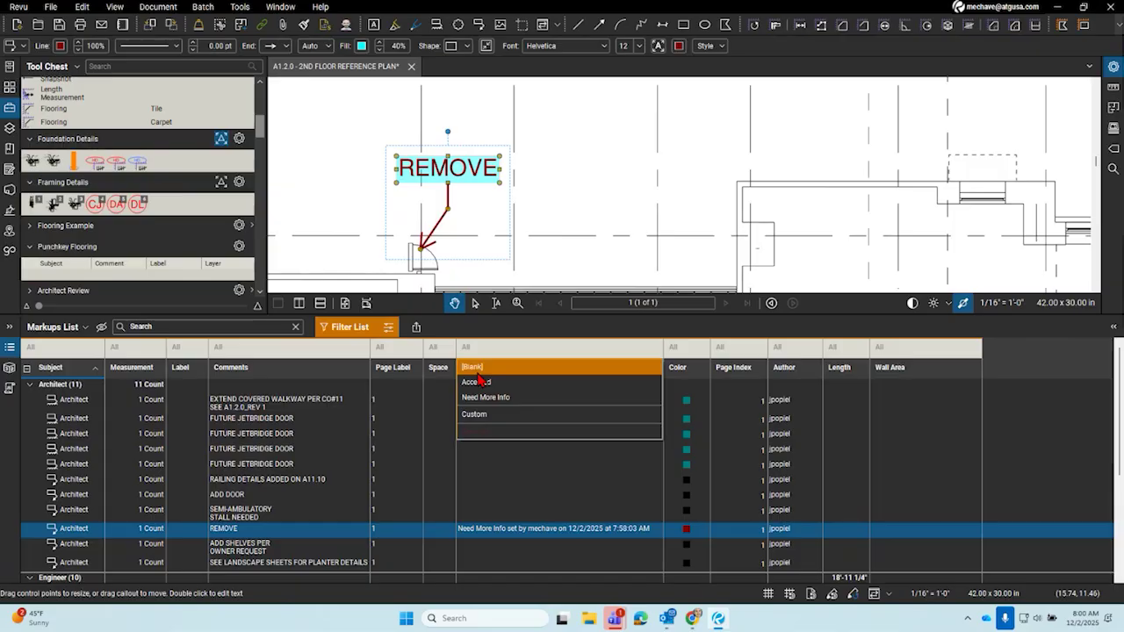
click(477, 374)
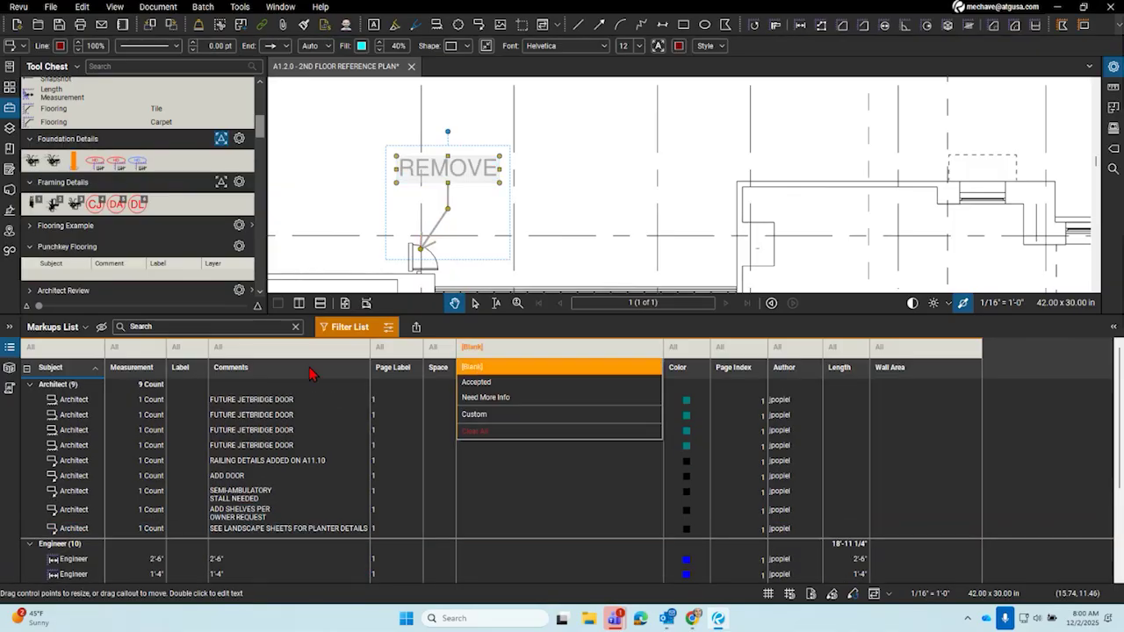
click(74, 351)
click(74, 352)
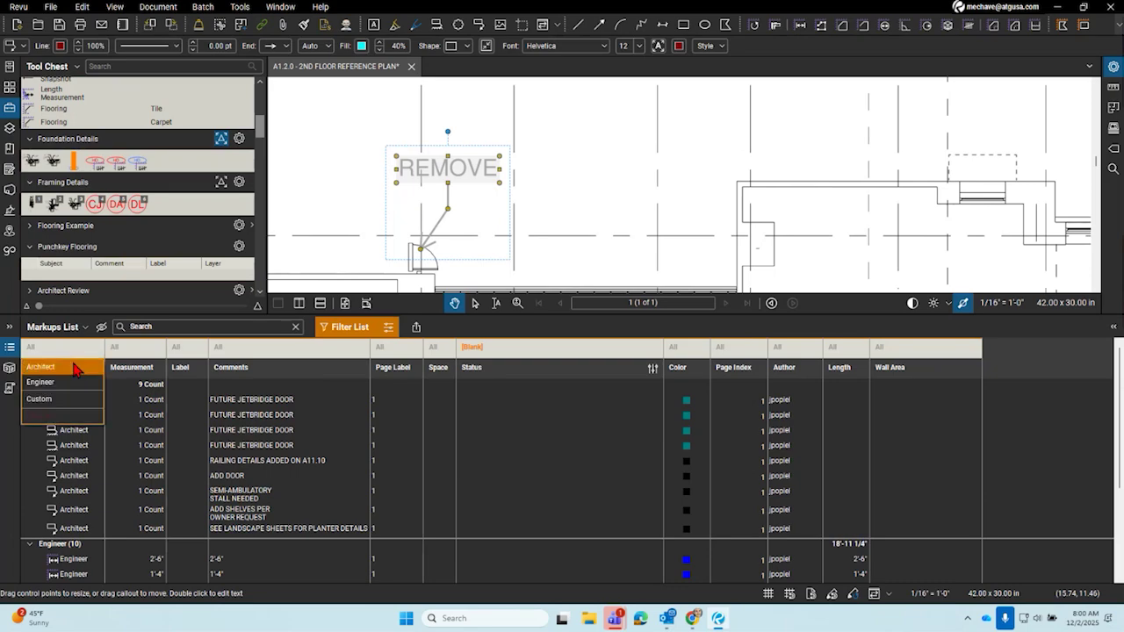
click(74, 369)
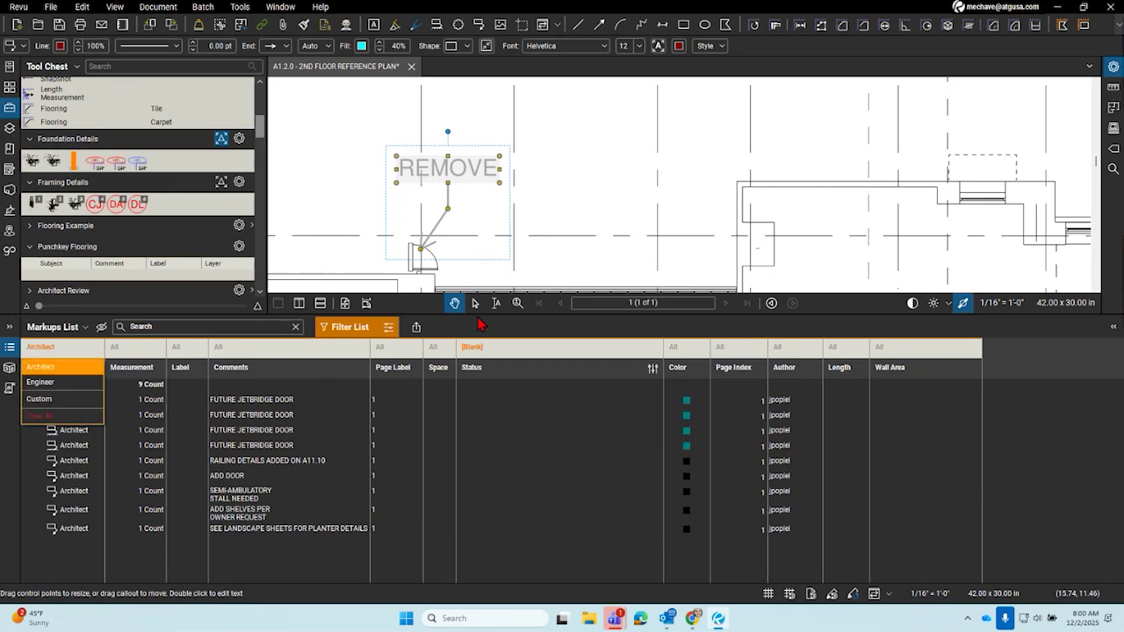
Shrink the Markups List to examine the filtered architect markups across the floor plan, and restore the list's height
mouse_move(502, 315)
mouse_down()
mouse_move(491, 421)
mouse_move(502, 536)
mouse_up()
click(590, 296)
scroll(590, 296, down, 6)
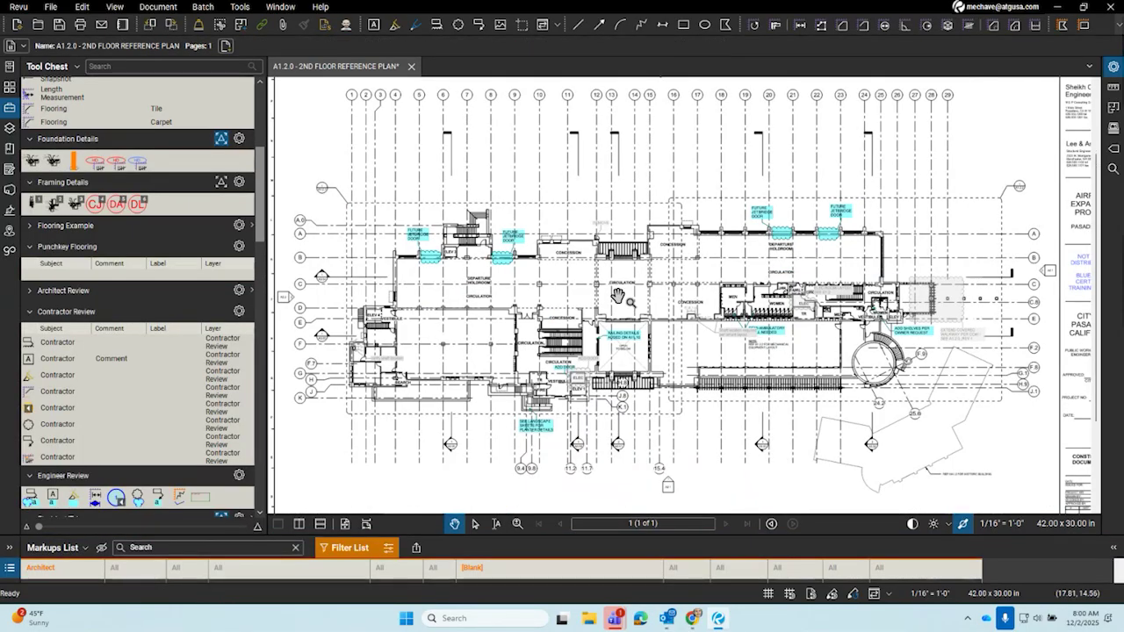
scroll(617, 297, up, 3)
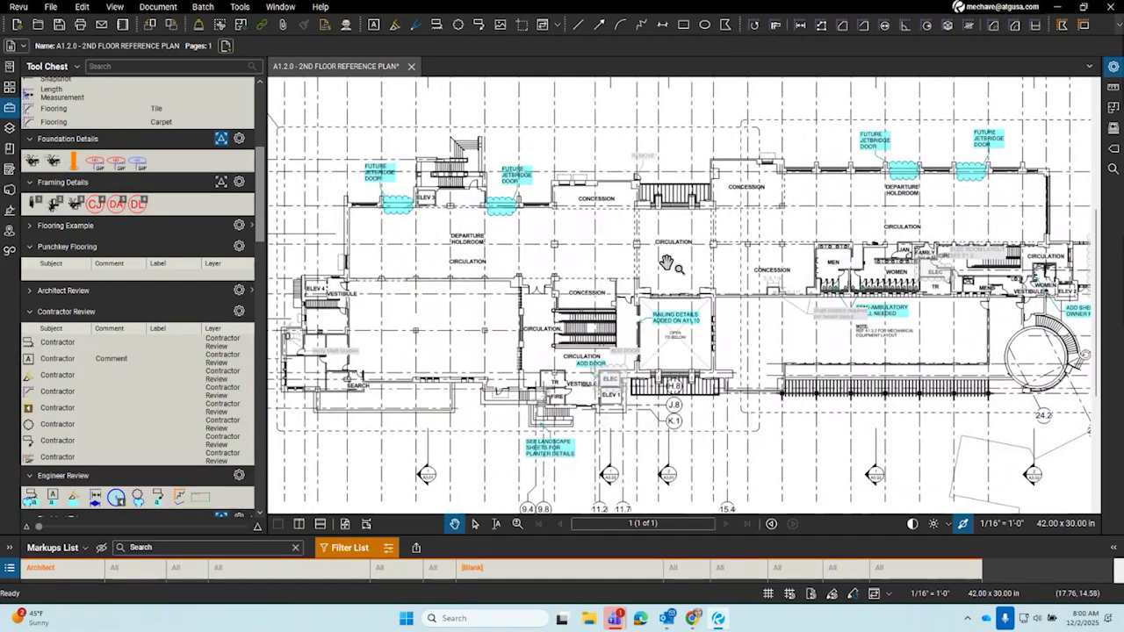
drag(633, 281, 664, 267)
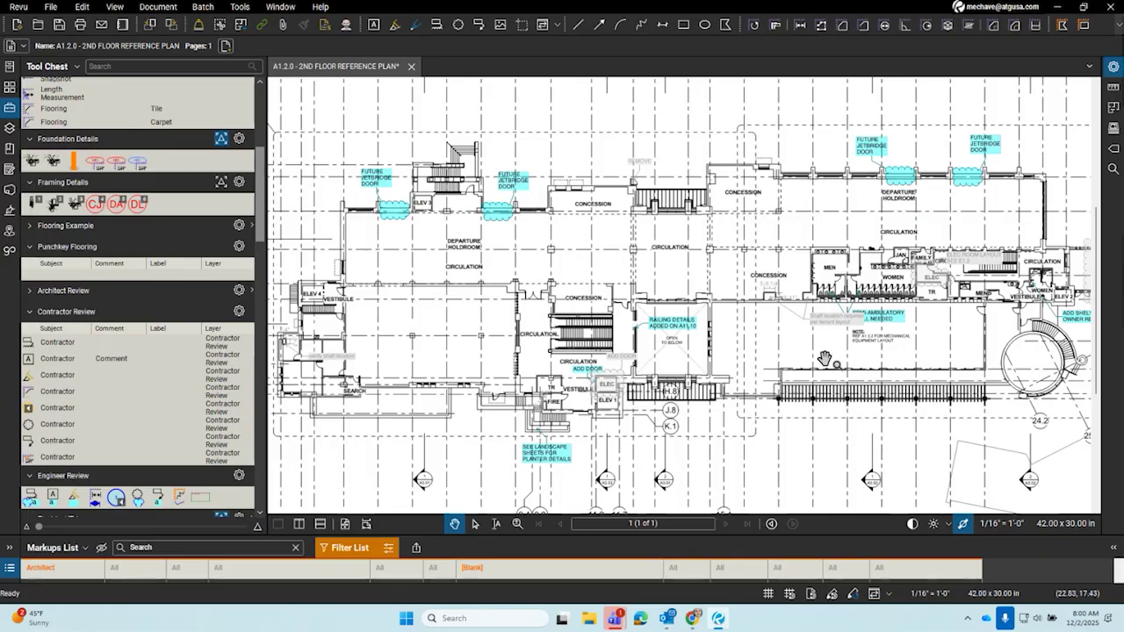
mouse_move(858, 360)
mouse_down()
mouse_move(469, 373)
mouse_move(745, 362)
mouse_move(842, 345)
mouse_up()
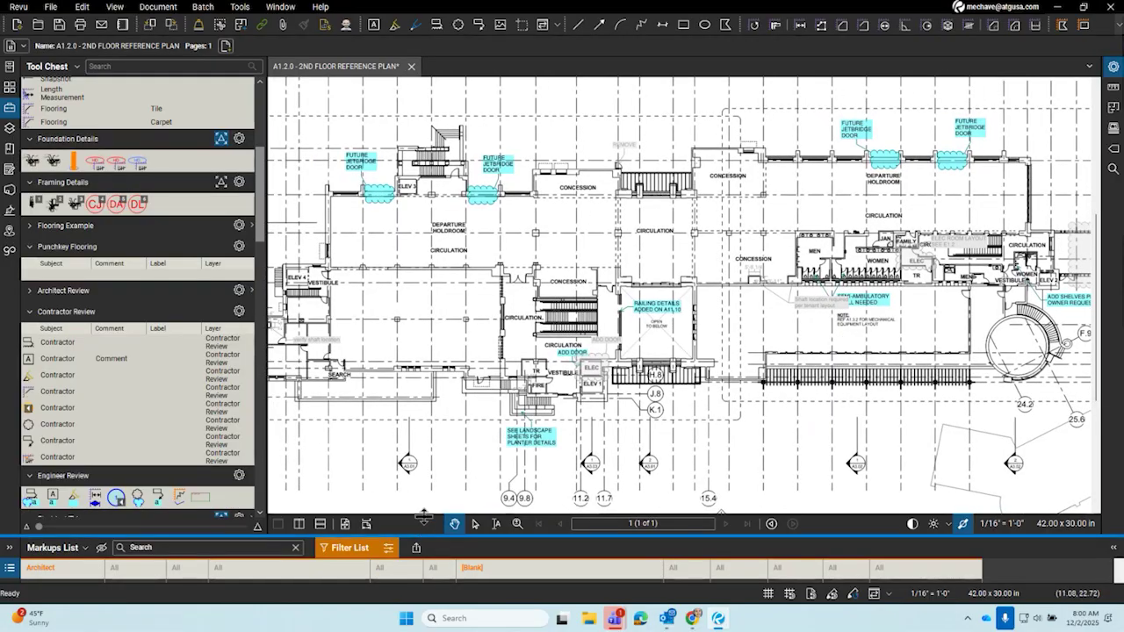
drag(433, 536, 433, 340)
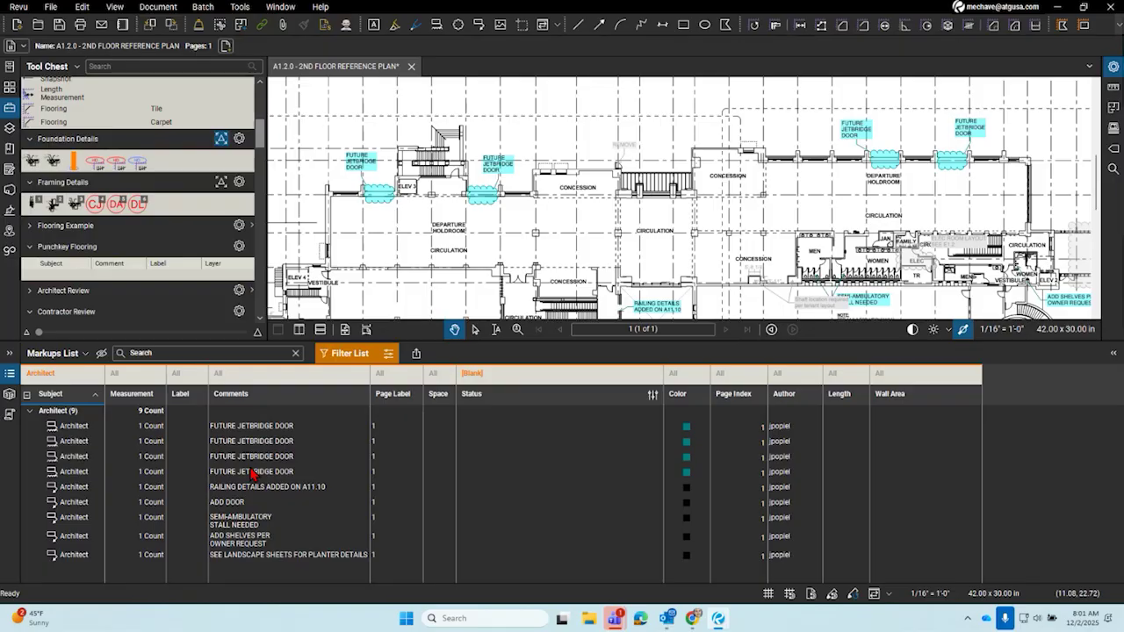
Set up a CSV summary of the filtered architect markups that includes Markups & Totals and leaves out Full Status History
click(416, 353)
click(452, 378)
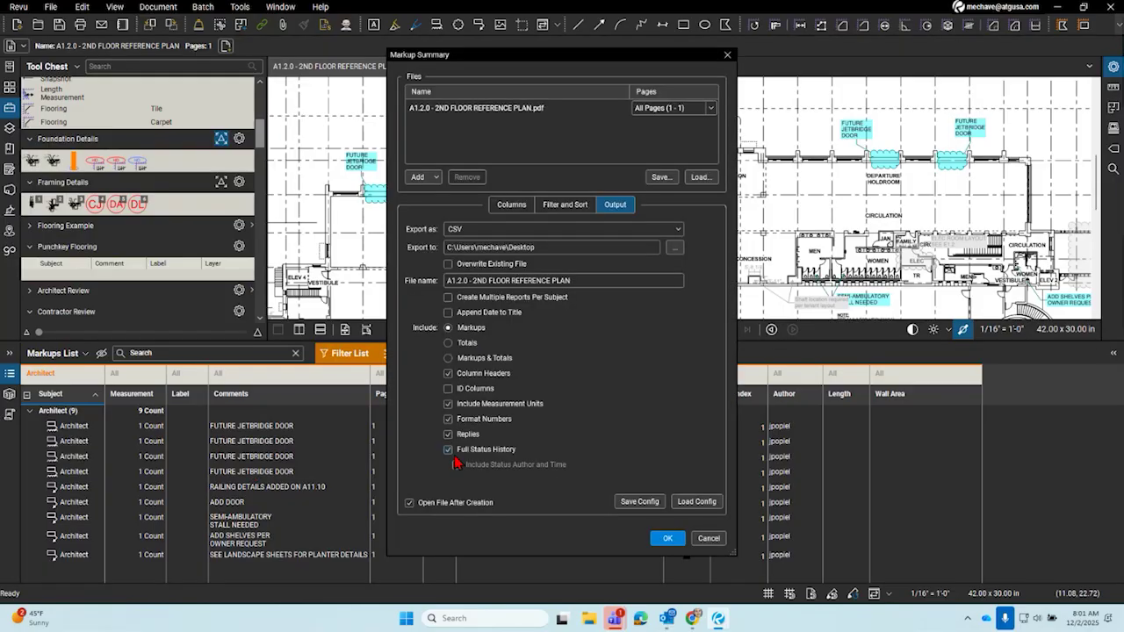
click(510, 205)
click(547, 207)
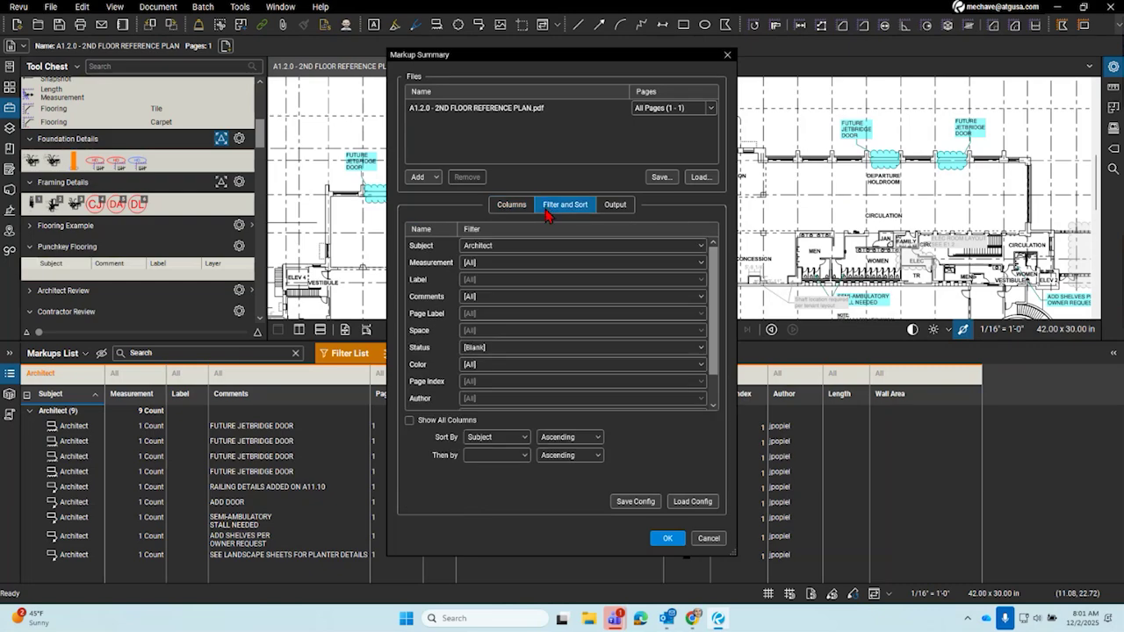
click(599, 264)
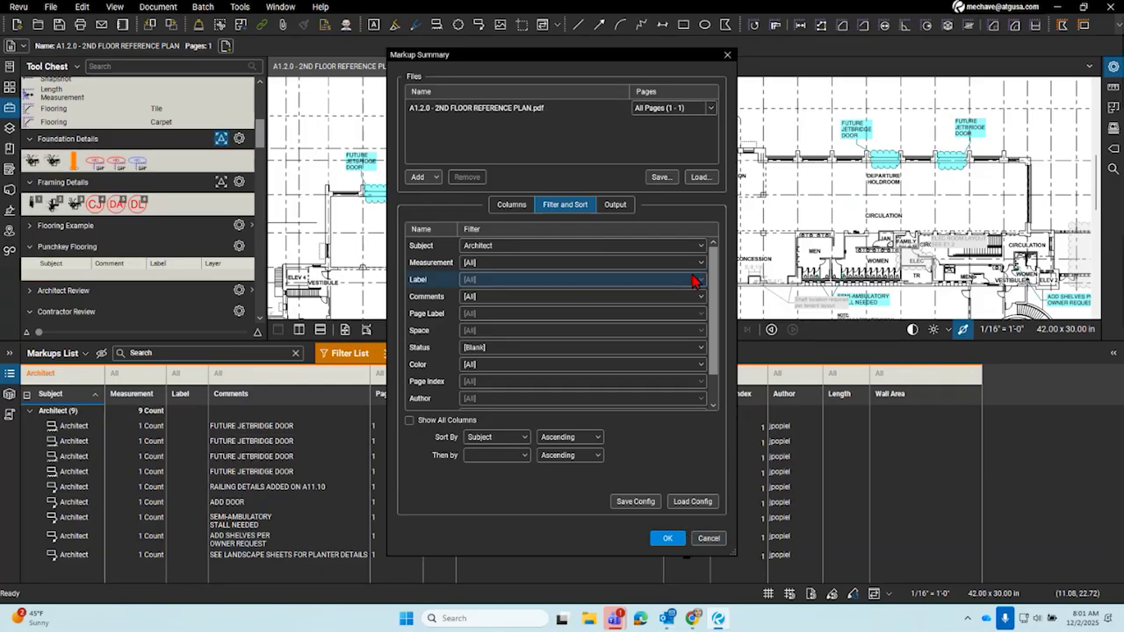
click(614, 204)
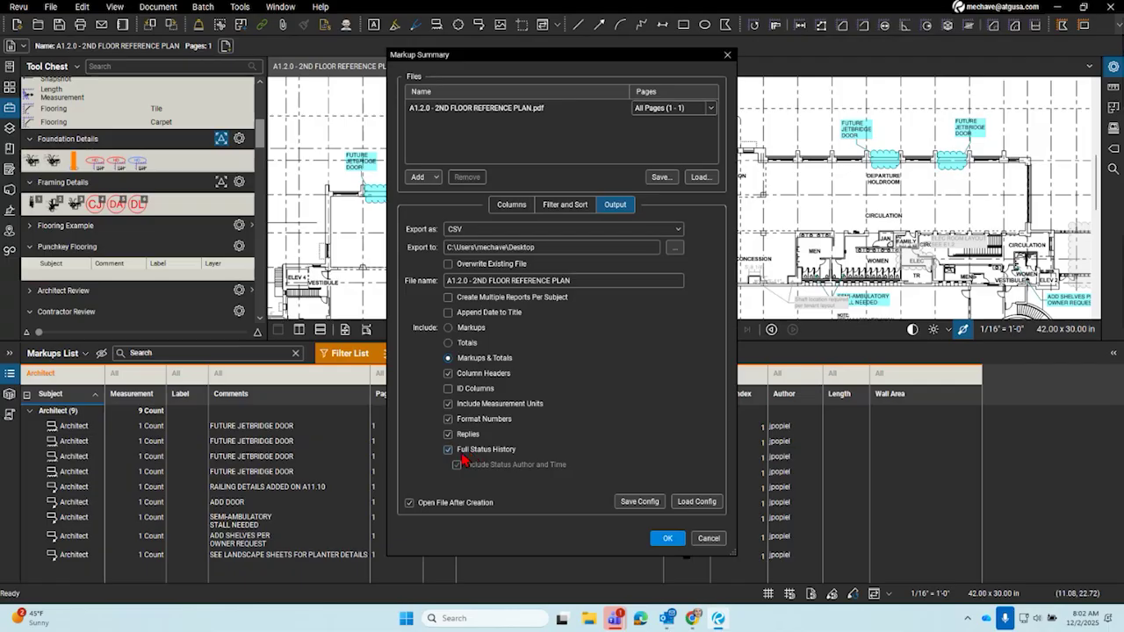
click(496, 451)
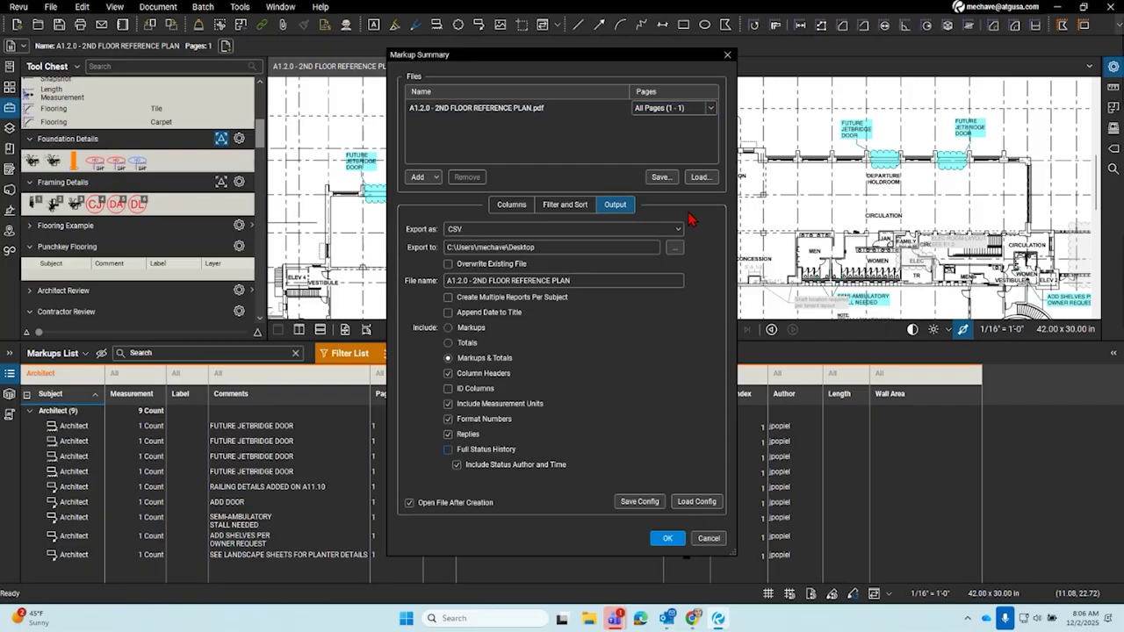
Review the page range and column options of the CSV summary, and export it to the Desktop
click(710, 108)
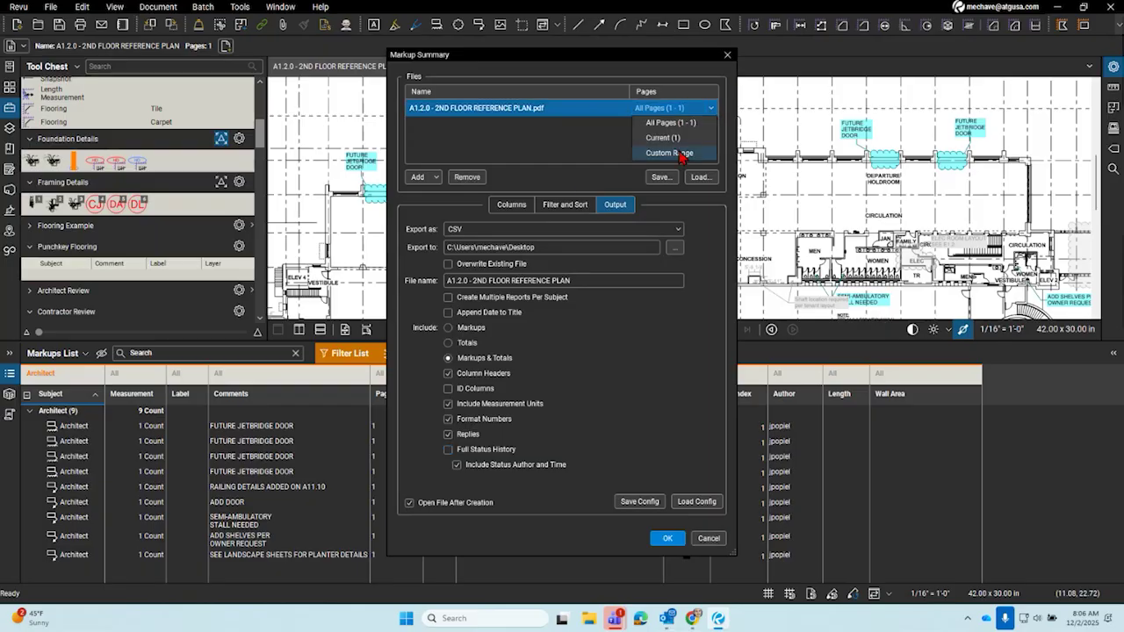
click(554, 130)
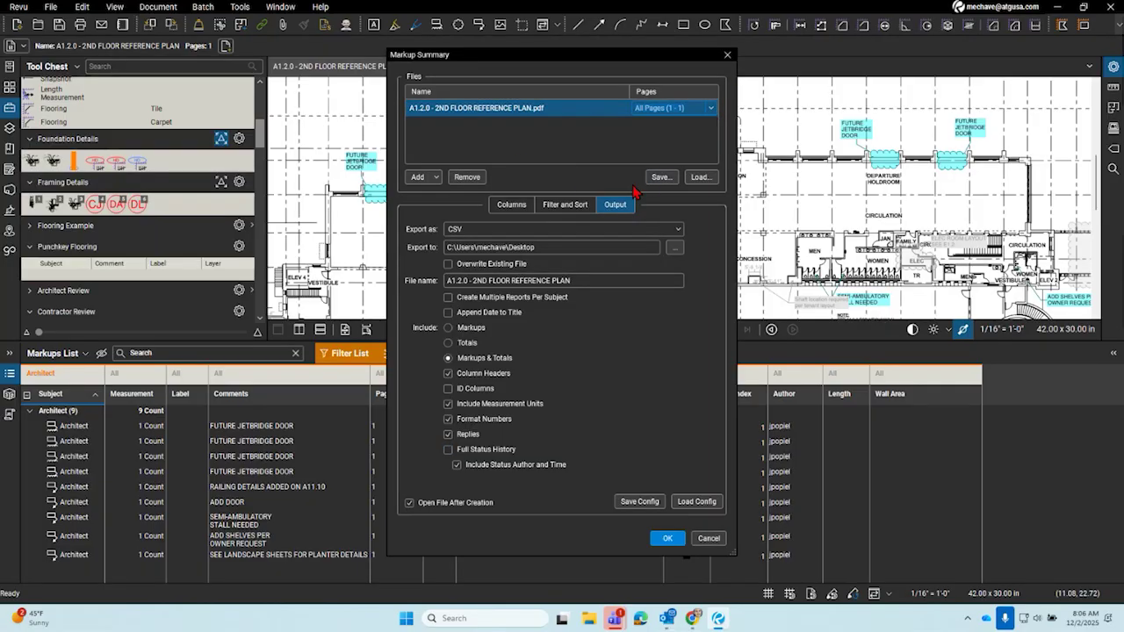
click(512, 204)
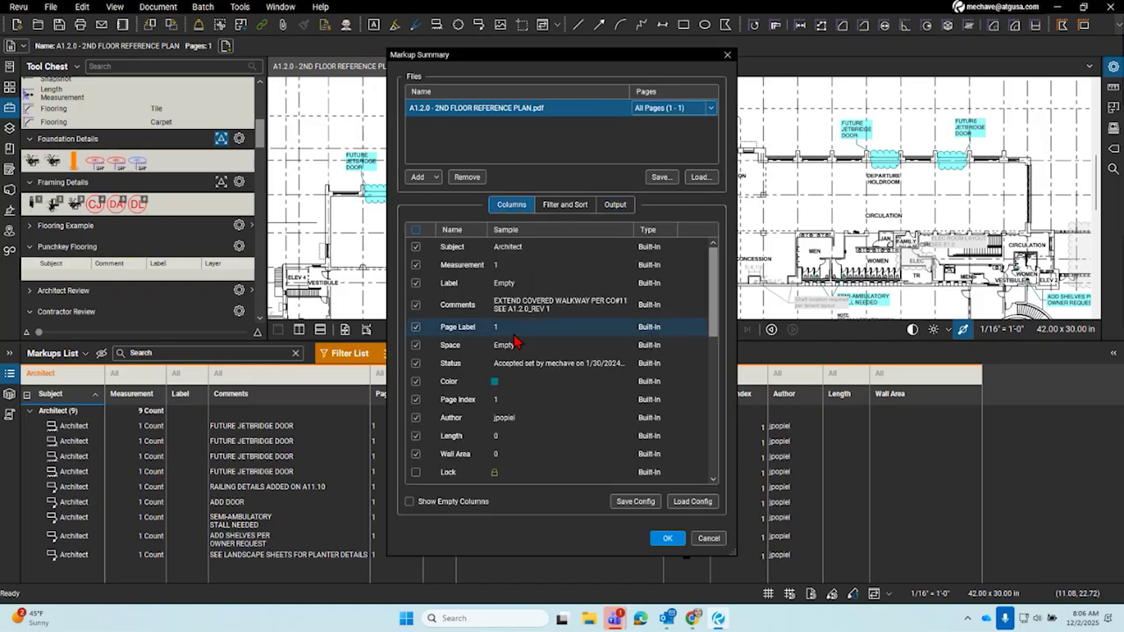
scroll(517, 377, down, 5)
scroll(516, 377, up, 5)
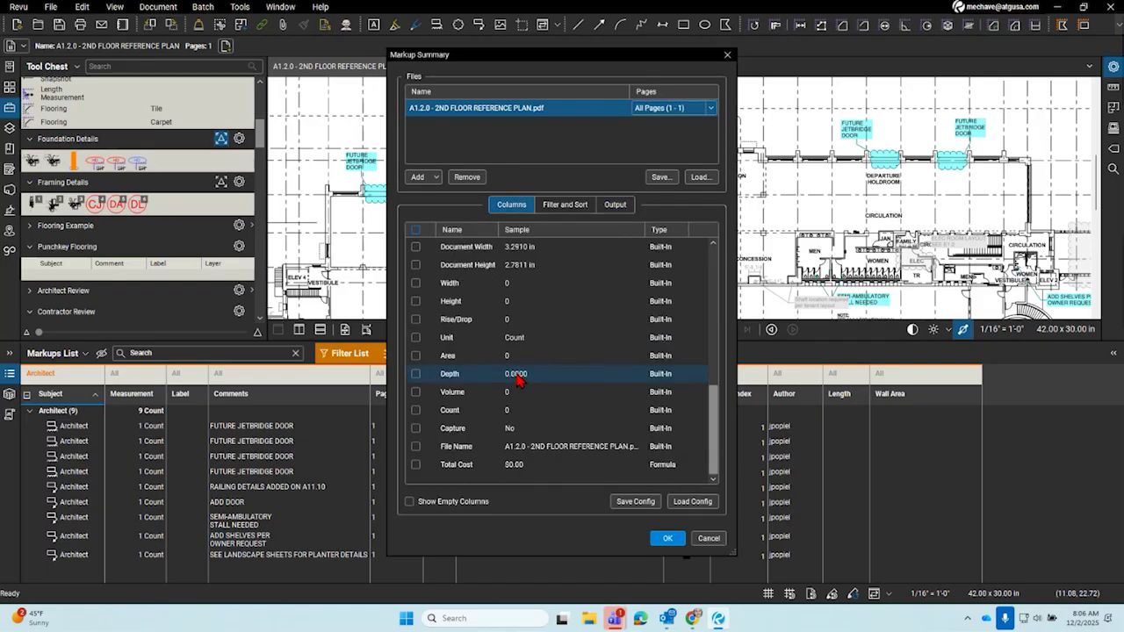
click(567, 211)
click(616, 209)
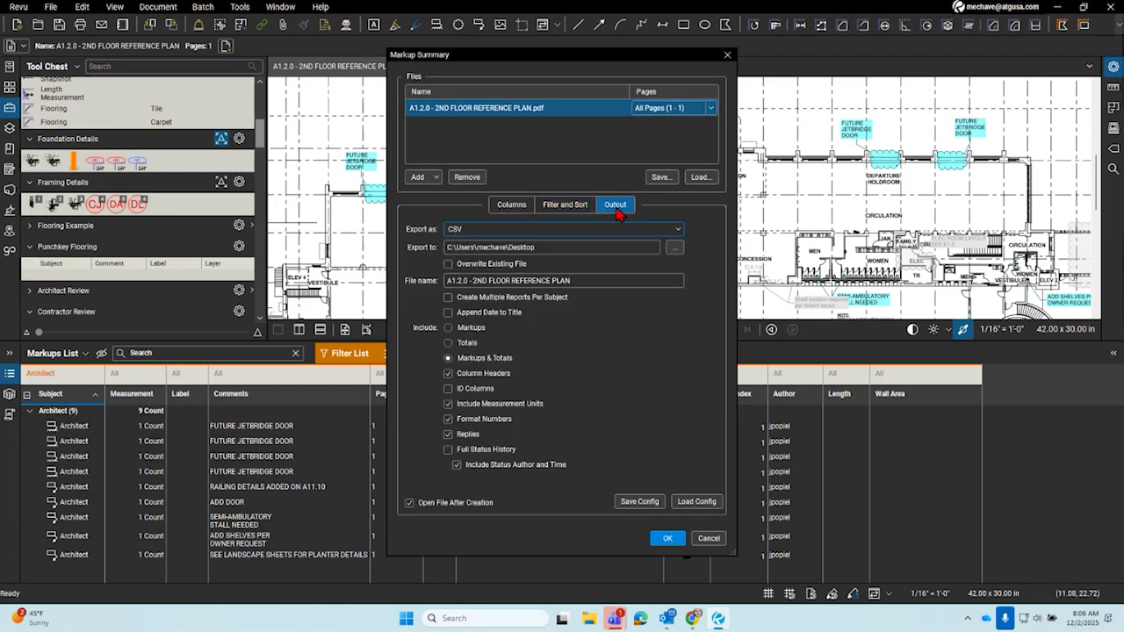
click(666, 538)
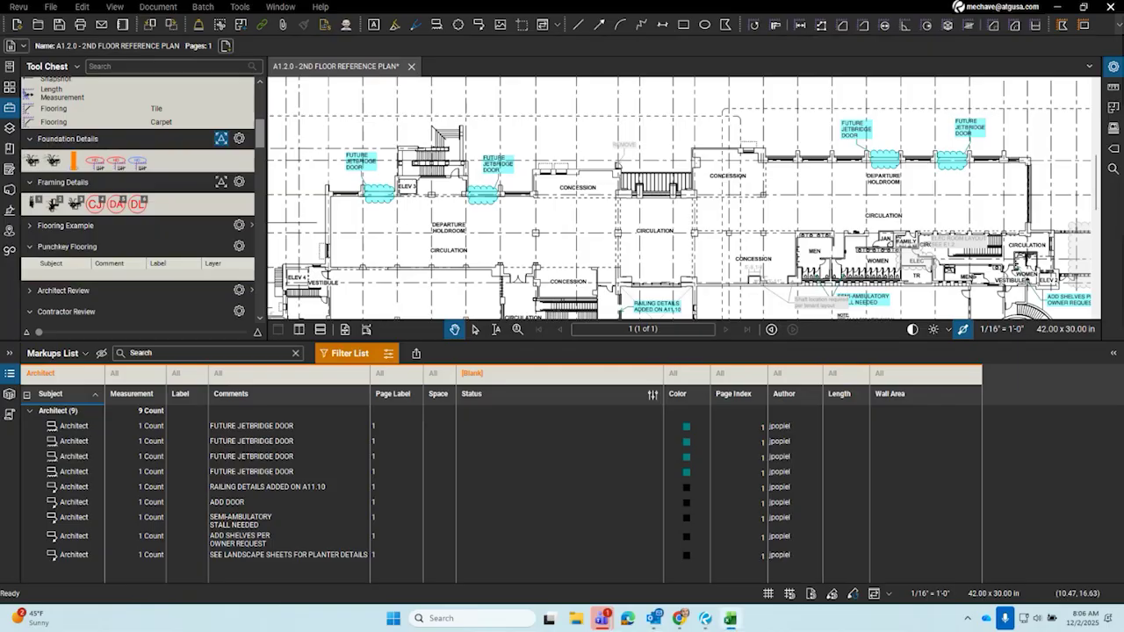
click(472, 24)
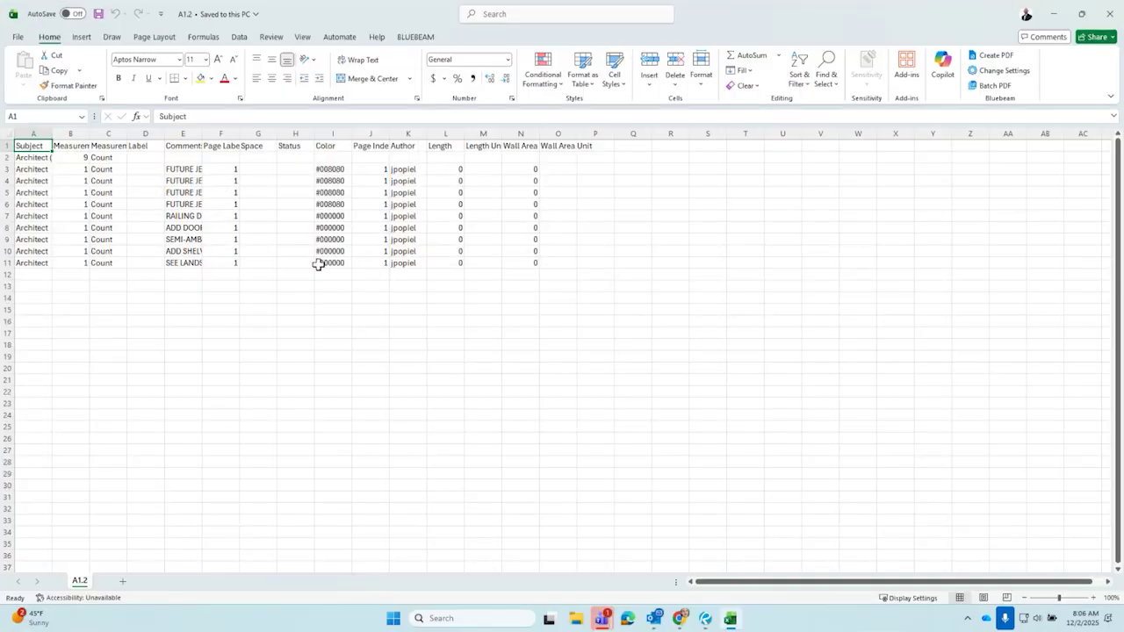
Fit the Subject, Comments, Color and Page Label columns of the exported spreadsheet to their contents, and minimize the spreadsheet
double_click(52, 134)
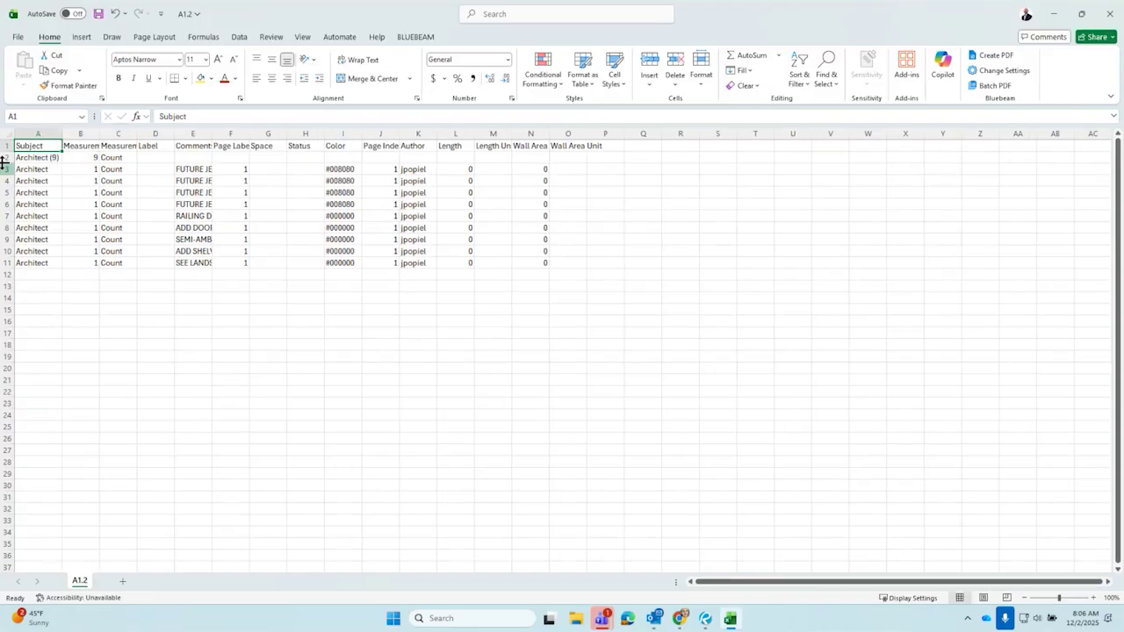
double_click(214, 133)
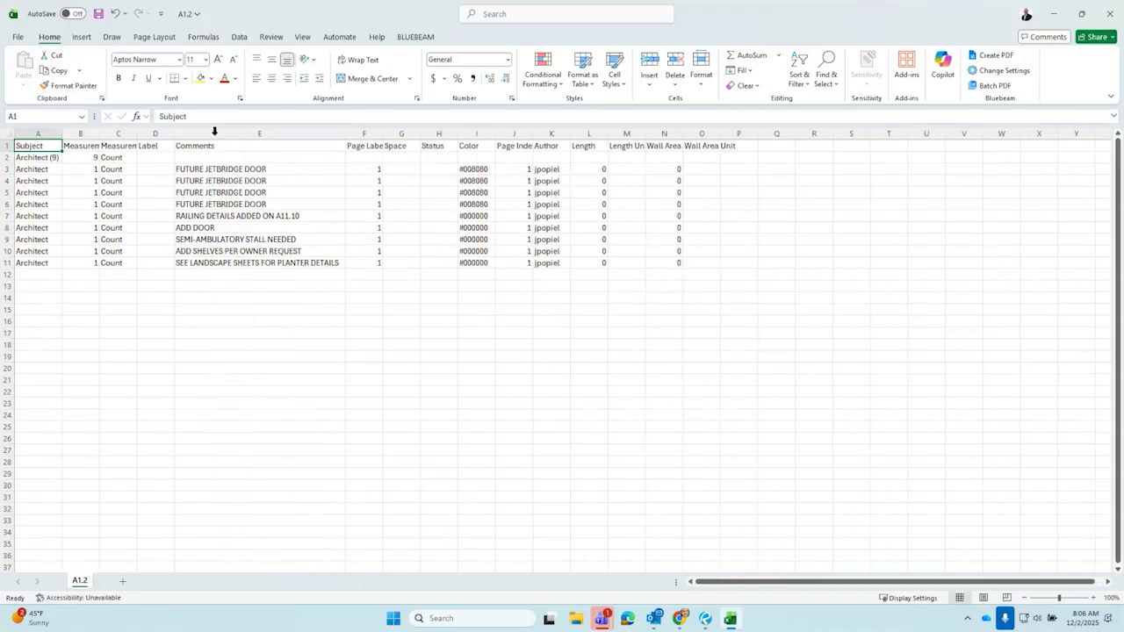
double_click(494, 133)
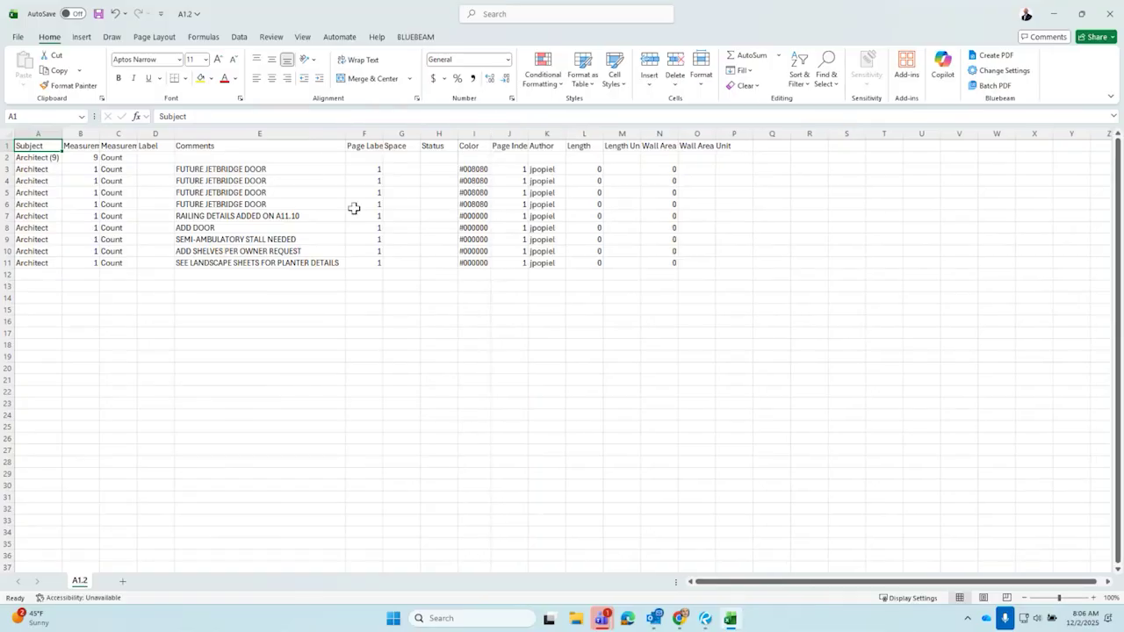
double_click(385, 136)
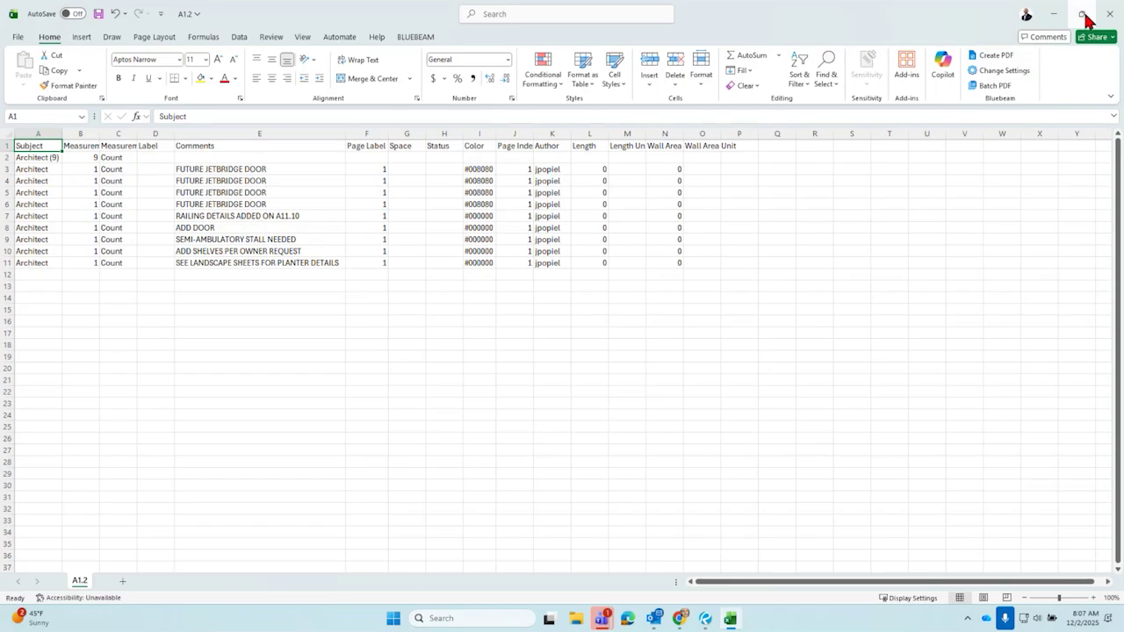
click(1054, 15)
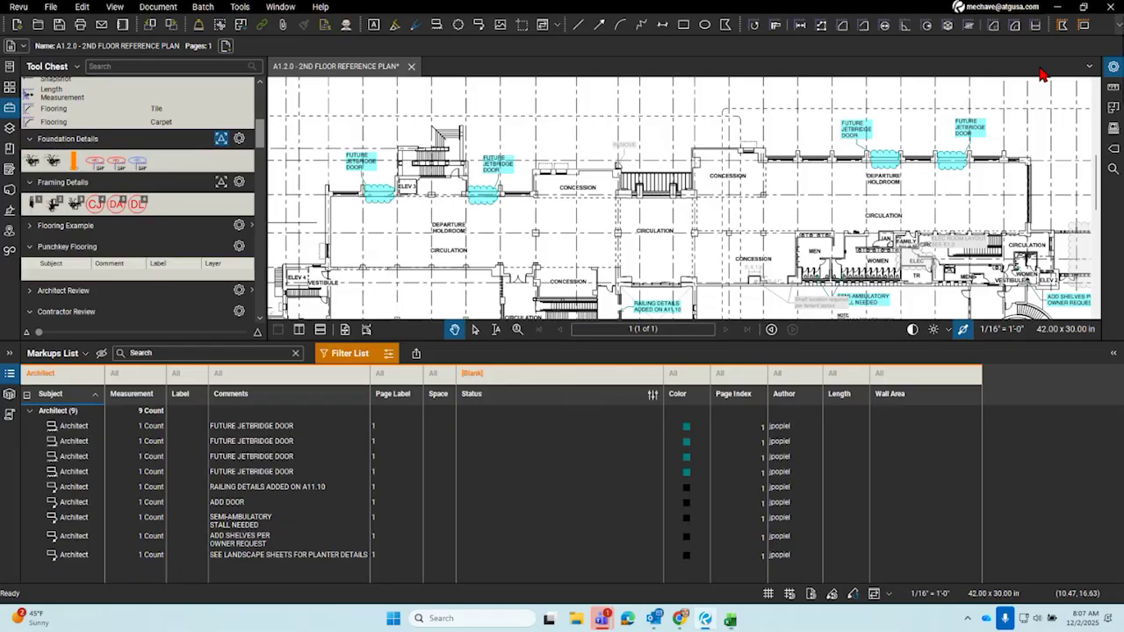
Create a PDF summary of the filtered architect markups, appended and hyperlinked to the current PDF
click(416, 352)
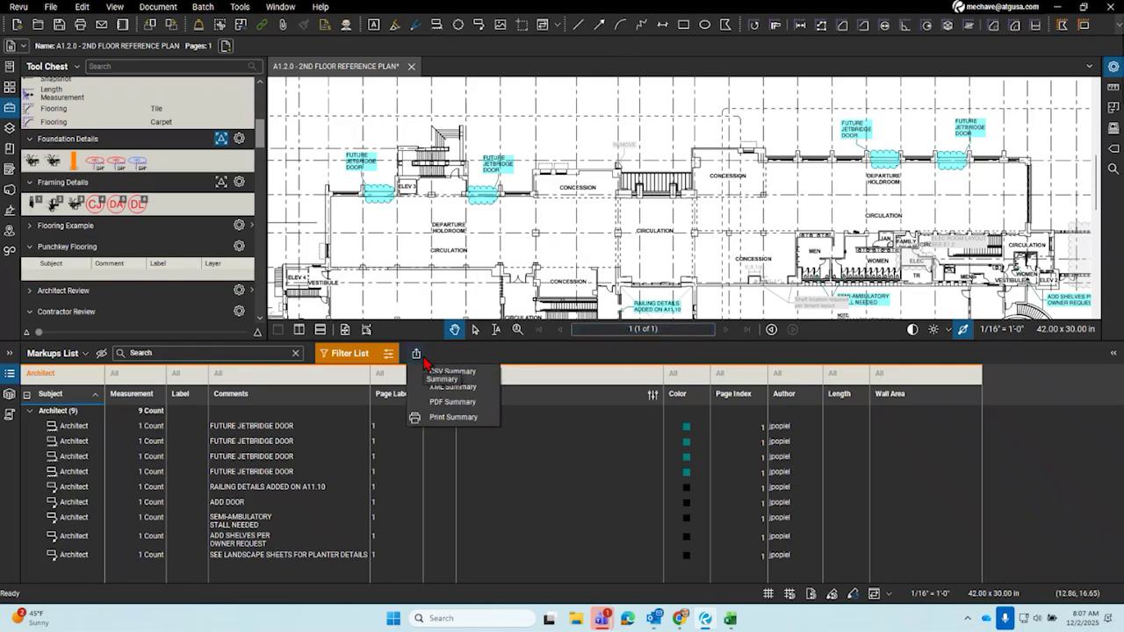
click(452, 401)
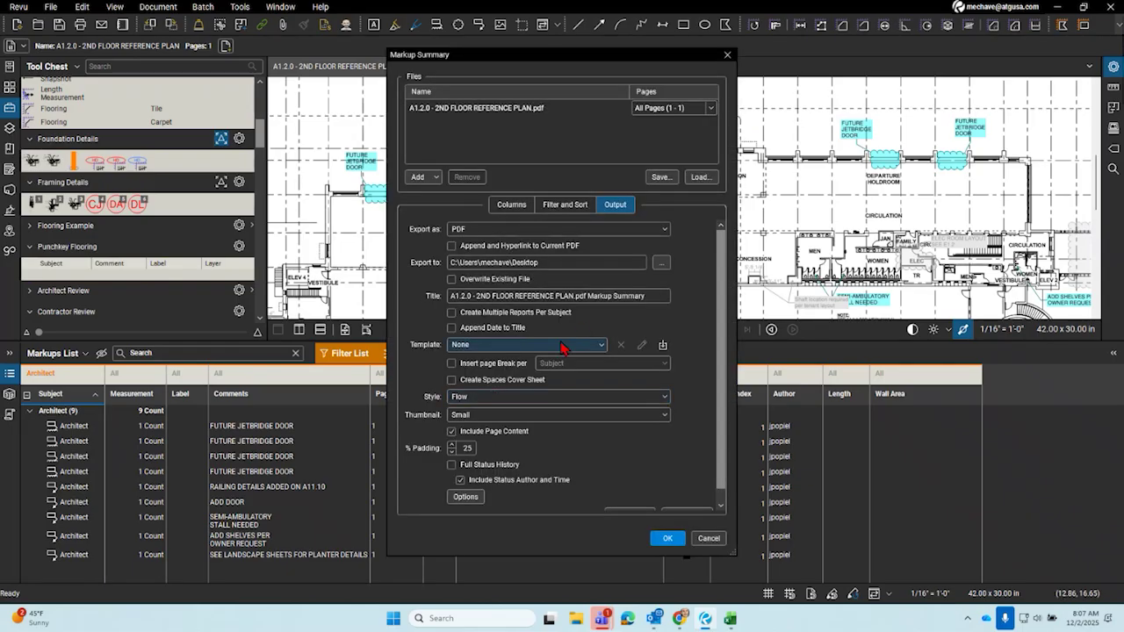
click(483, 249)
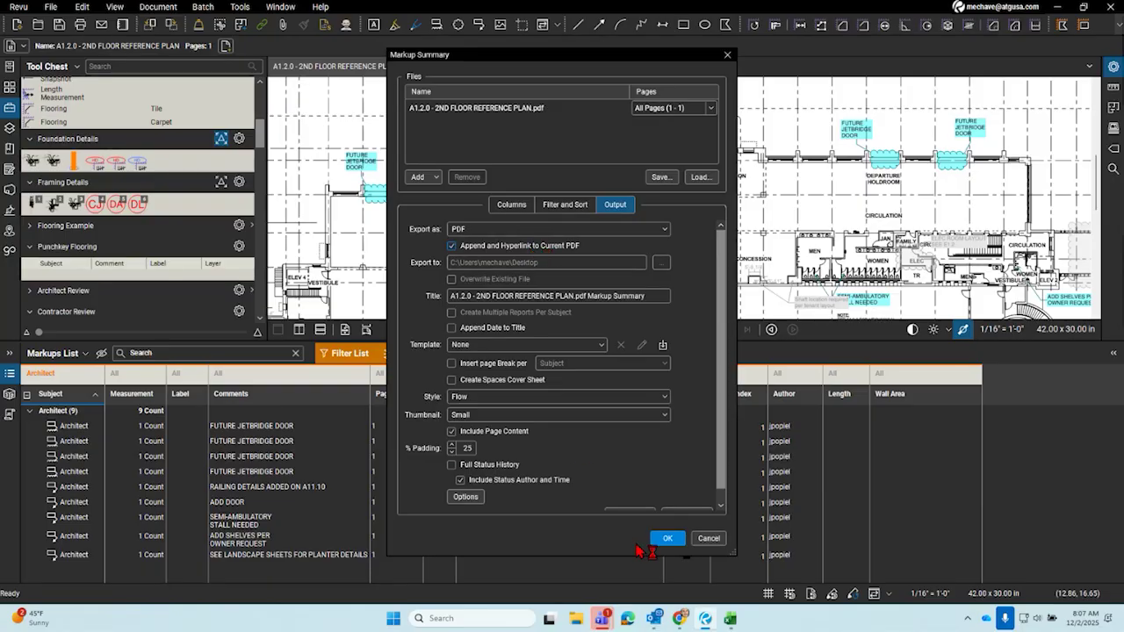
click(488, 466)
click(660, 535)
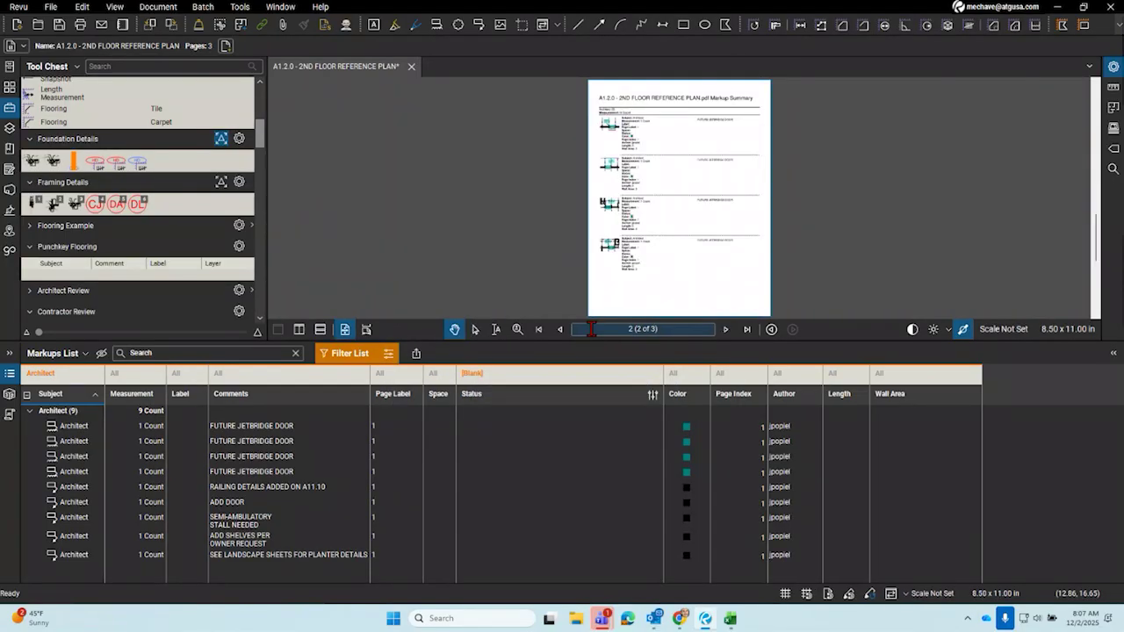
Hide the Markups List and examine the first appended markup summary page alongside the floor plan page
click(9, 376)
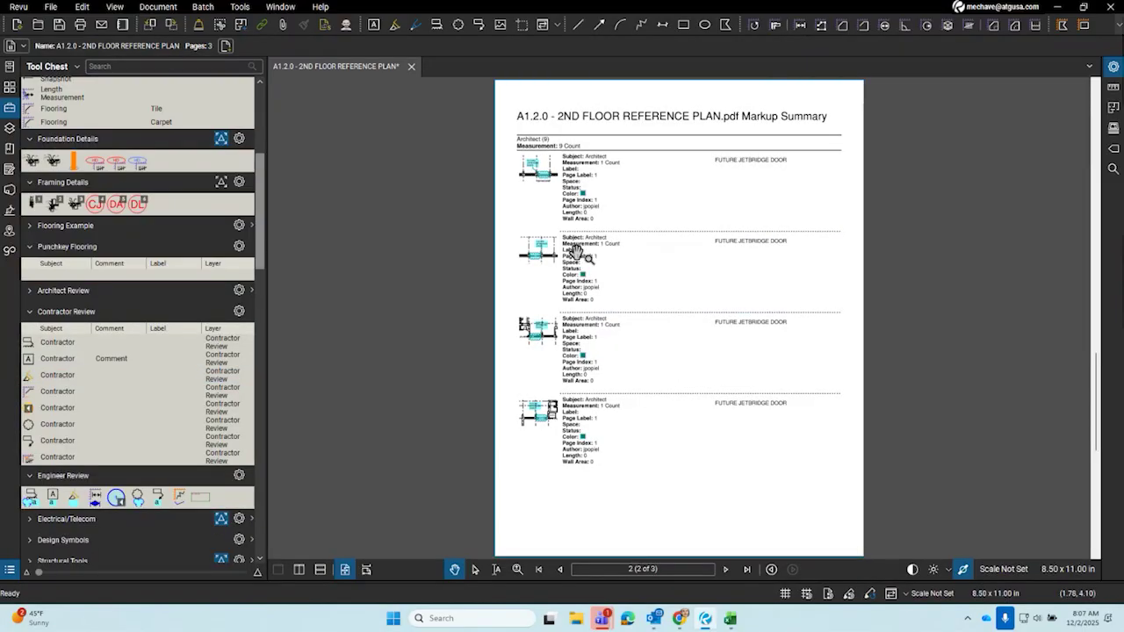
scroll(572, 319, up, 3)
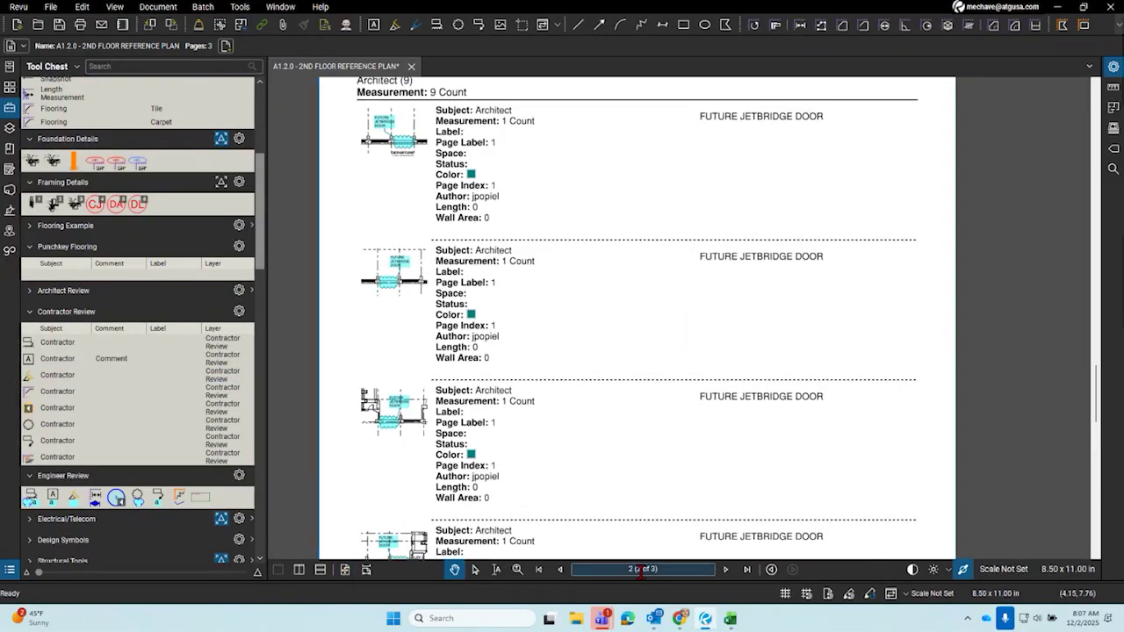
click(560, 569)
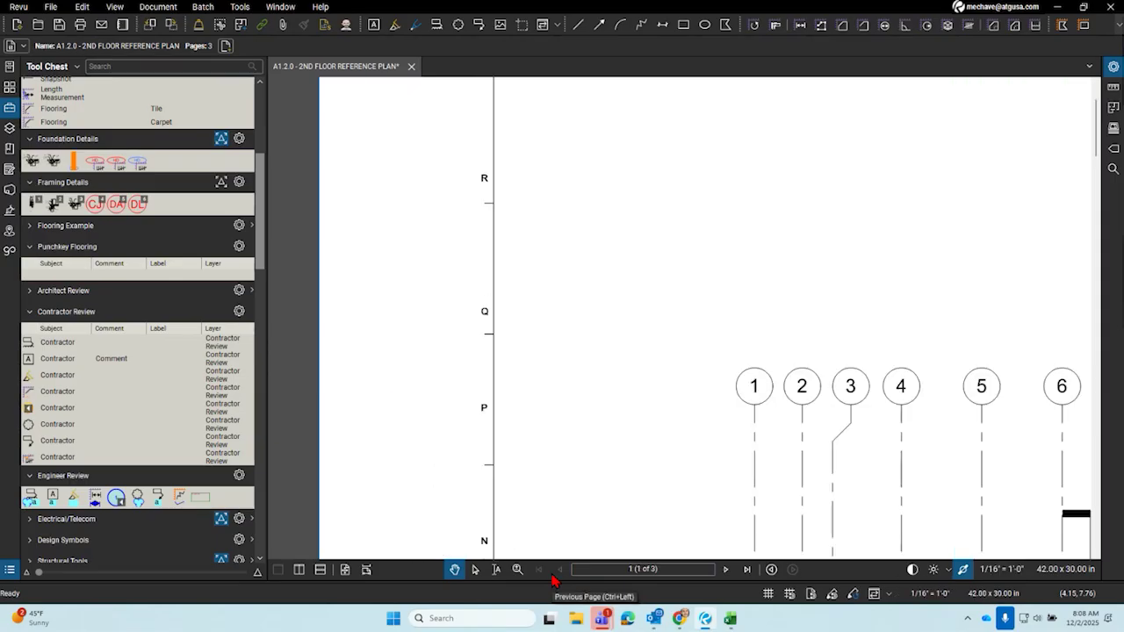
scroll(596, 390, down, 5)
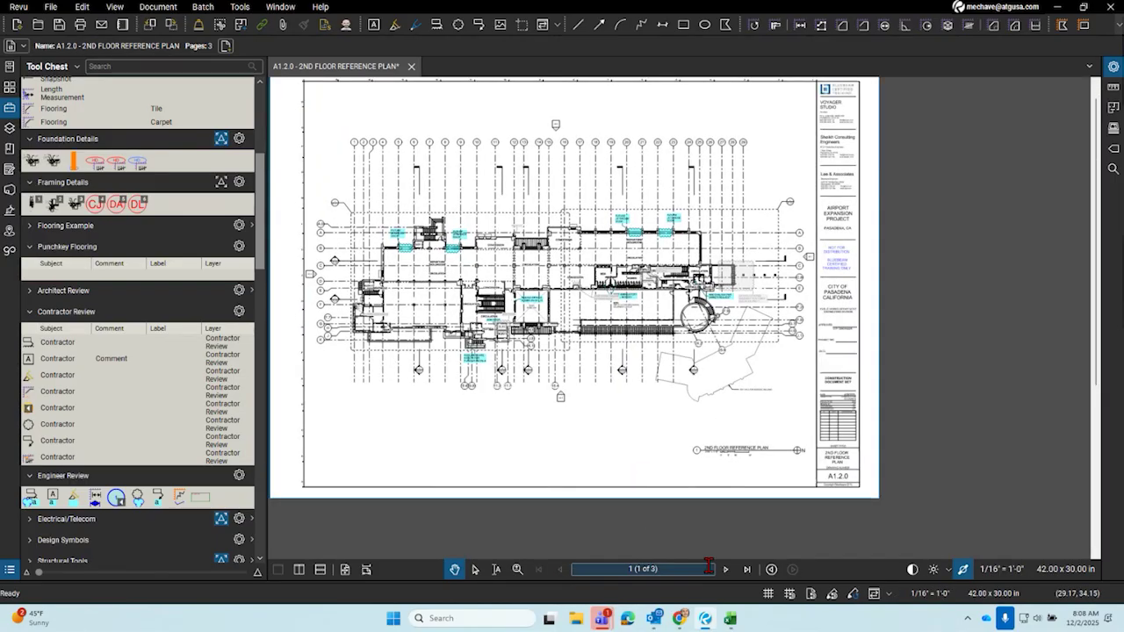
click(725, 569)
scroll(451, 261, up, 5)
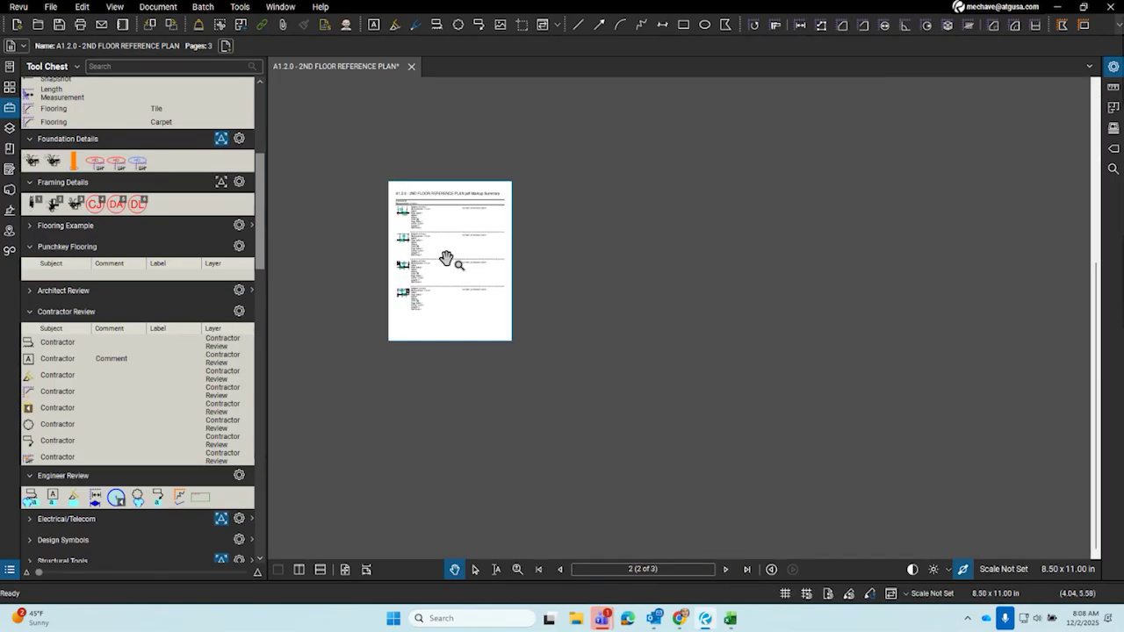
scroll(425, 231, down, 3)
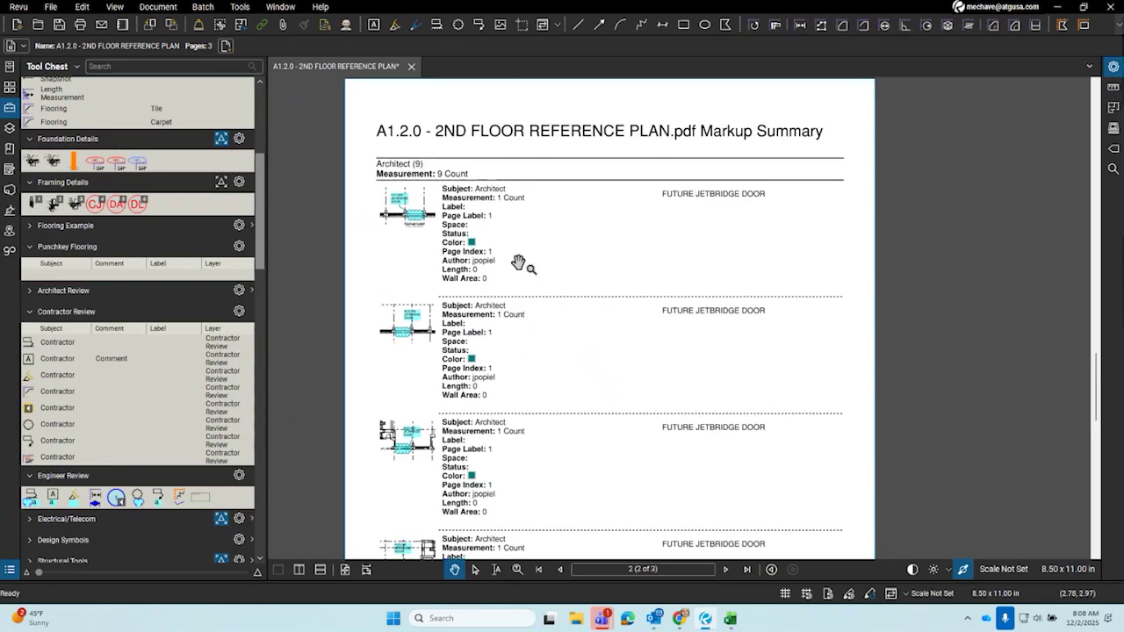
scroll(497, 316, down, 2)
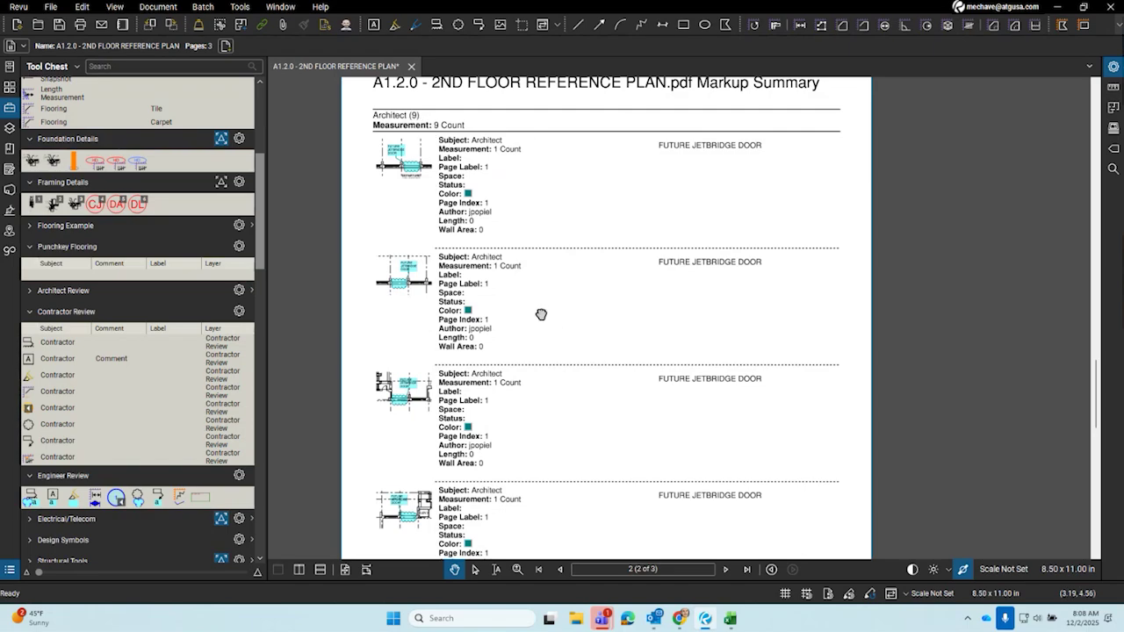
scroll(539, 313, down, 1)
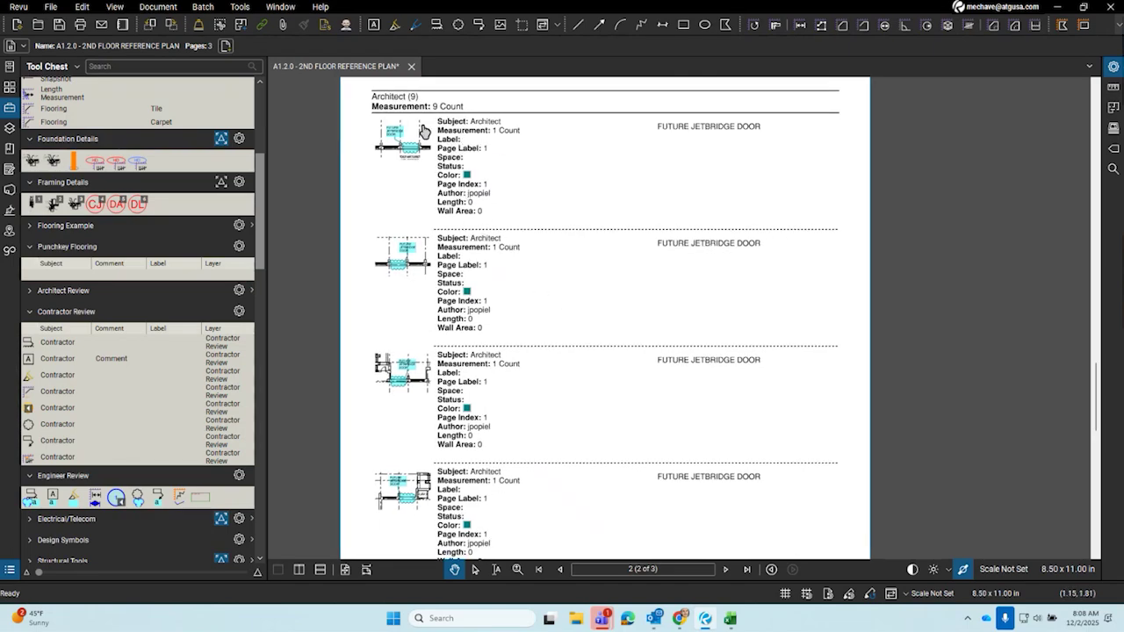
Follow the snapshot link of the first FUTURE JETBRIDGE DOOR entry to its location on the floor plan
scroll(401, 149, up, 4)
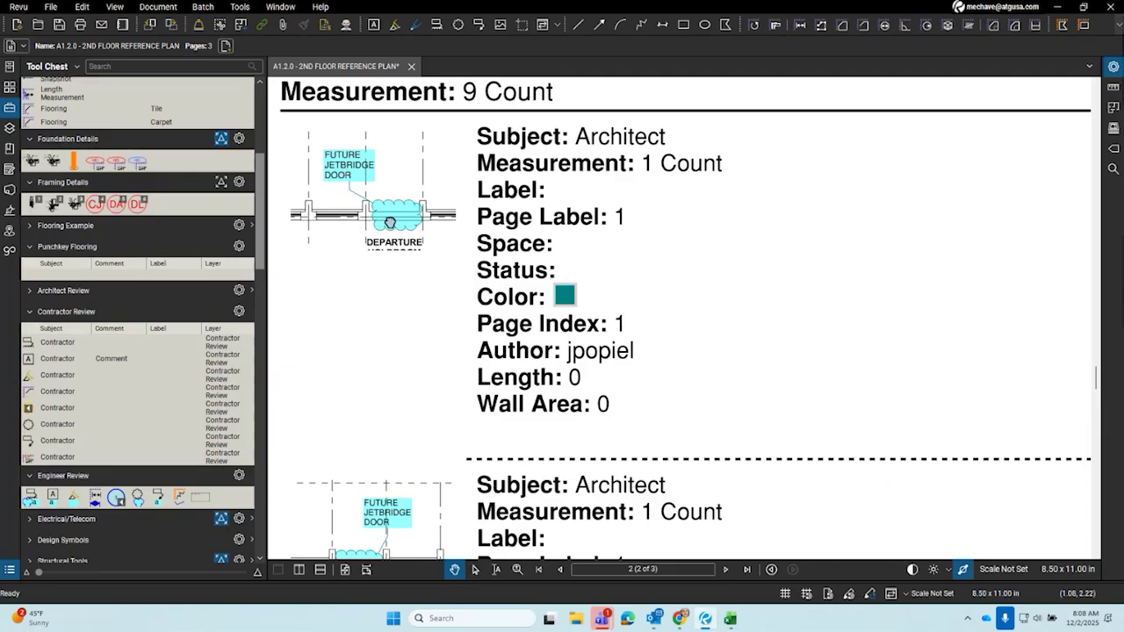
drag(386, 219, 438, 241)
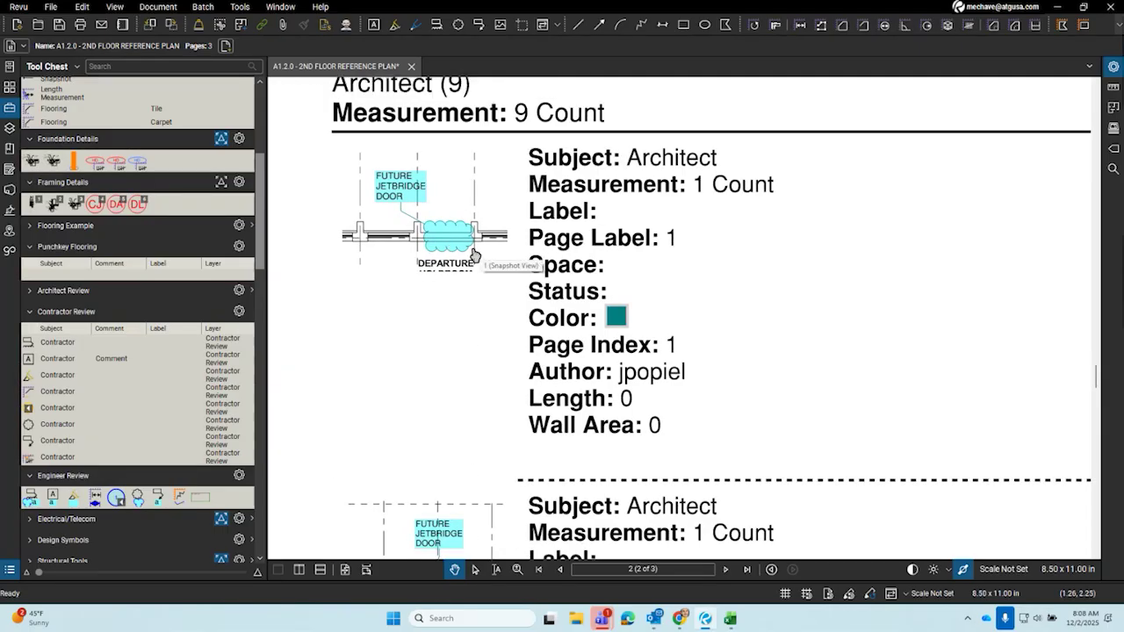
click(444, 195)
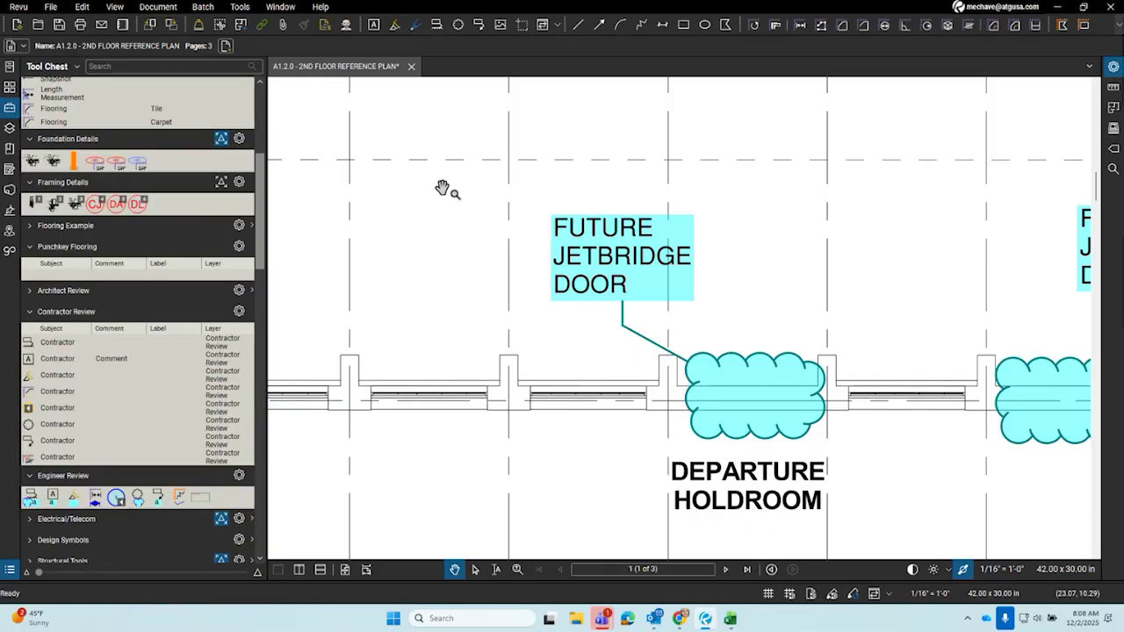
Follow the snapshot link of the second FUTURE JETBRIDGE DOOR entry from the summary page, and return to that page
click(725, 569)
scroll(588, 224, up, 5)
click(455, 337)
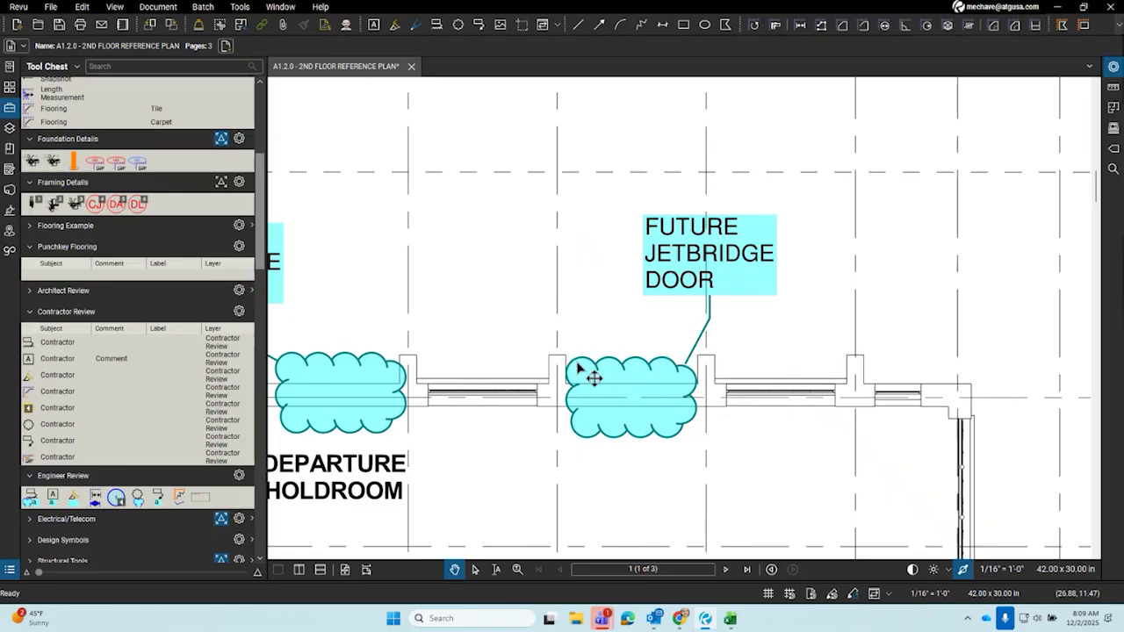
click(727, 572)
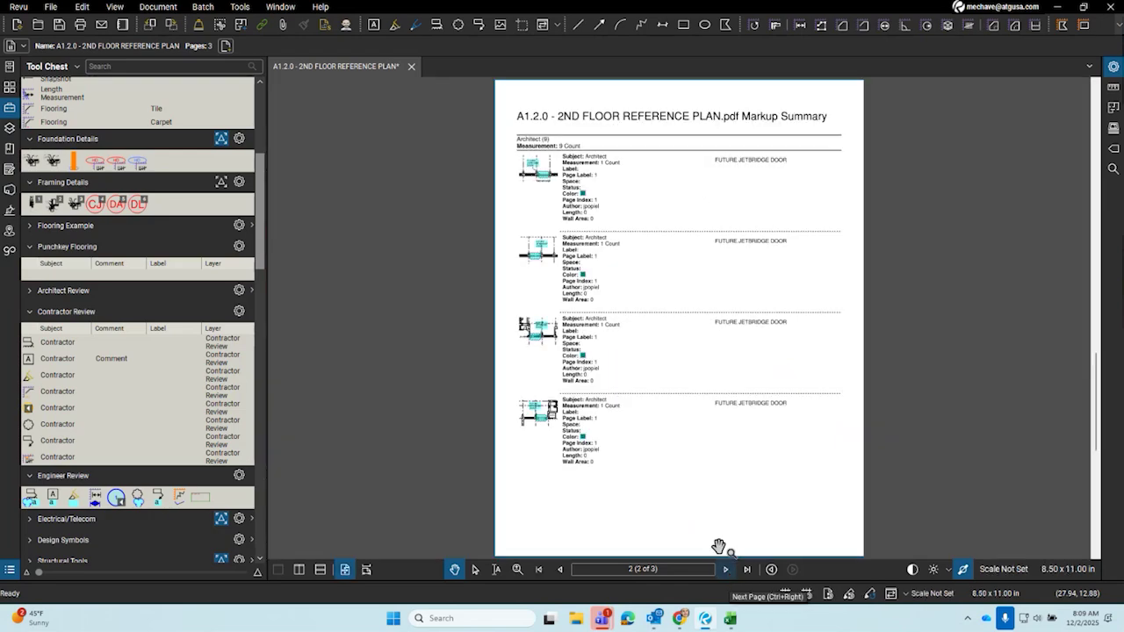
drag(743, 342, 608, 299)
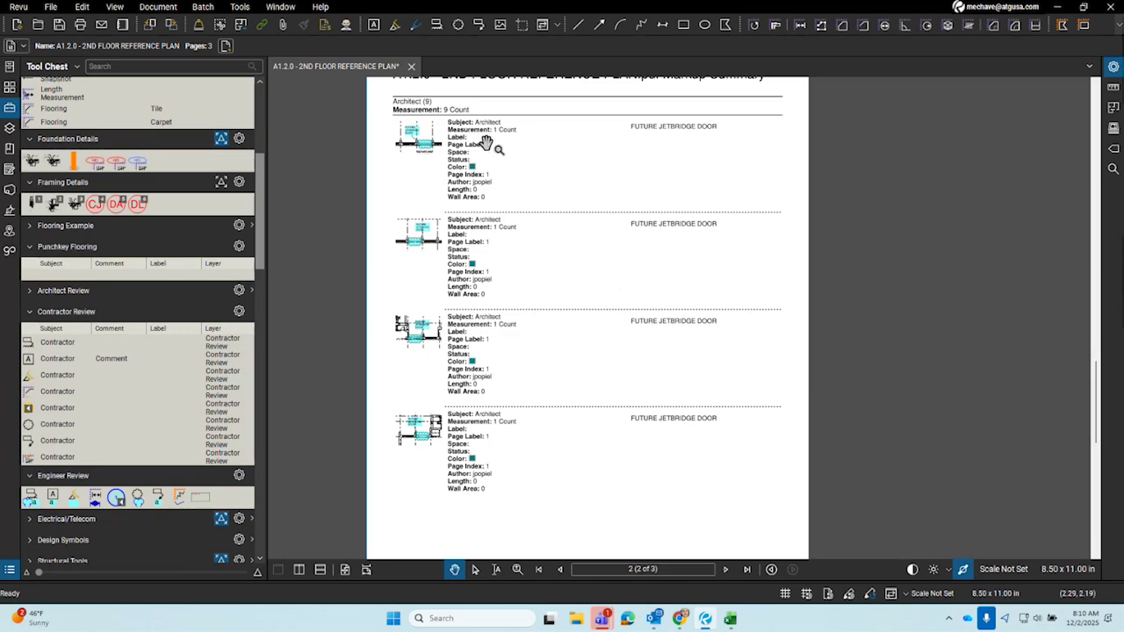
scroll(534, 221, up, 2)
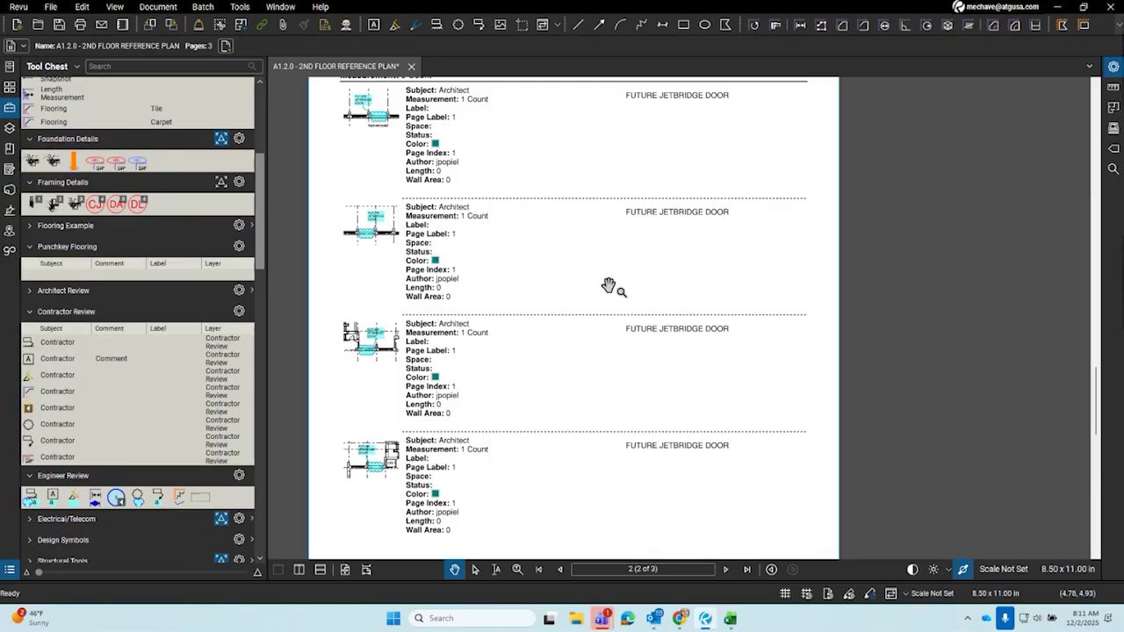
scroll(609, 284, down, 2)
scroll(593, 290, up, 2)
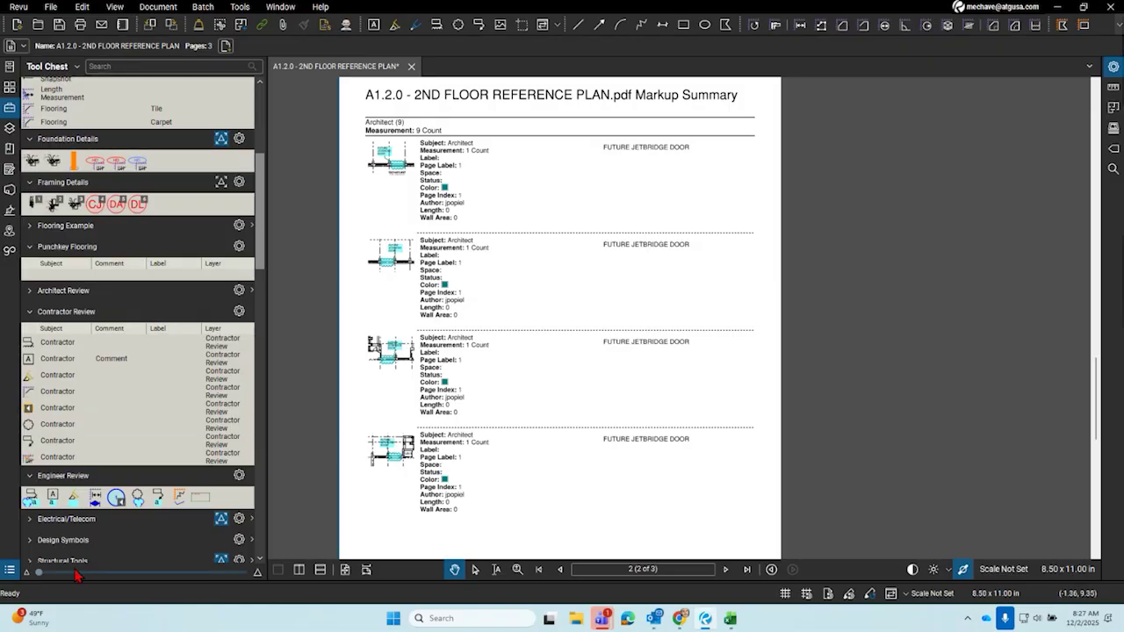
Return to the floor plan page and show the Markups List again
click(559, 571)
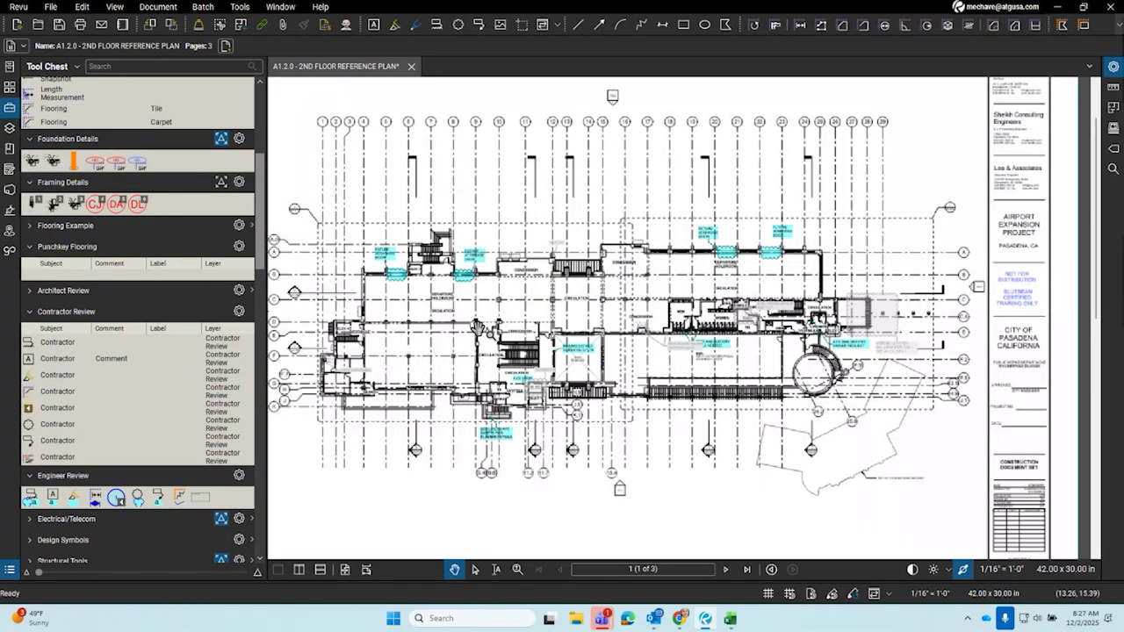
key(alt+l)
drag(436, 273, 436, 296)
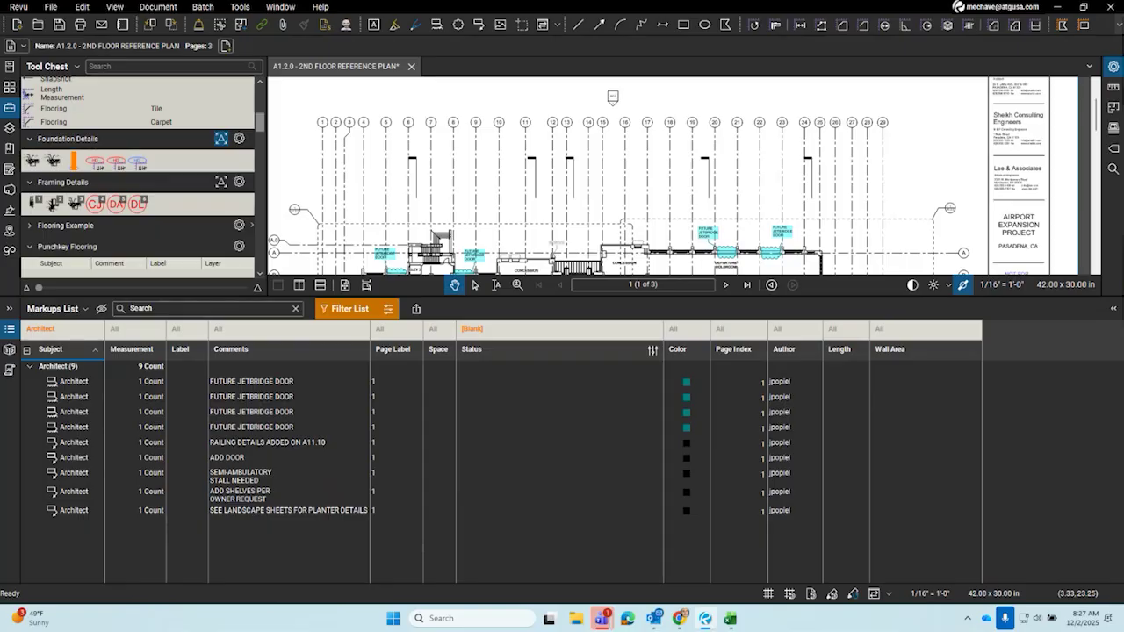
Examine the data types offered for a new custom Markups List column, and close the column management without adding one
click(86, 309)
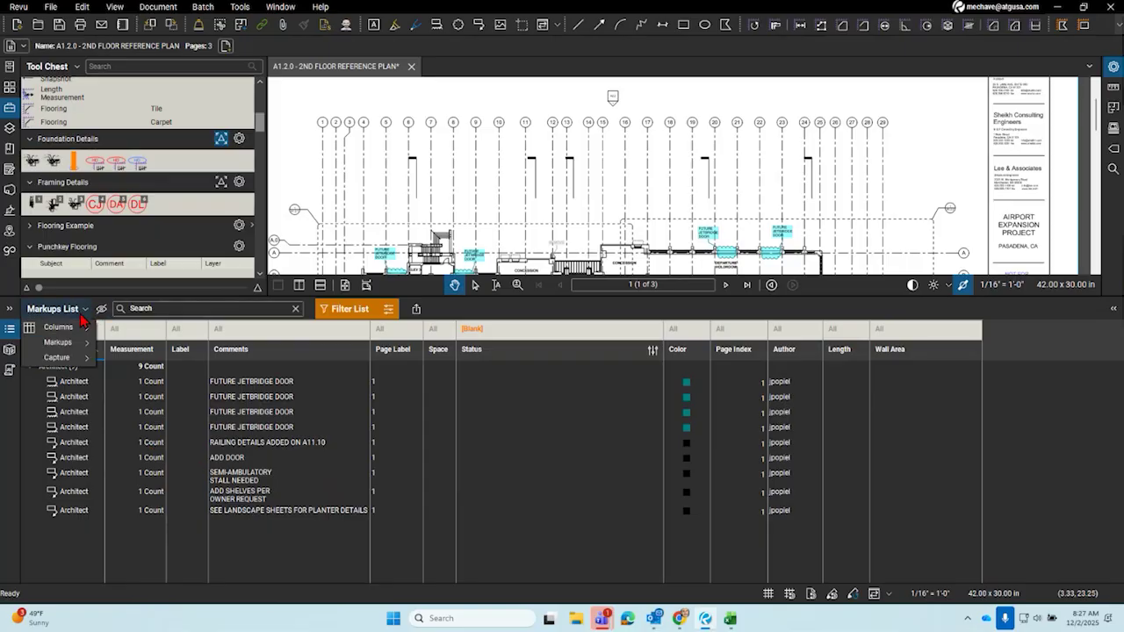
mouse_move(70, 327)
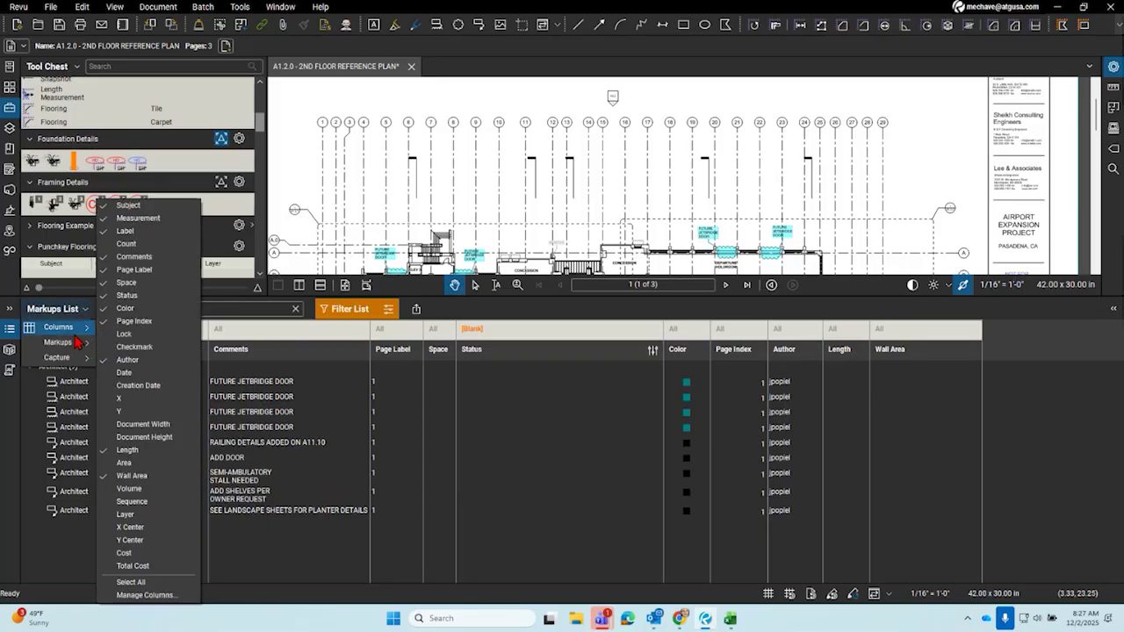
click(150, 594)
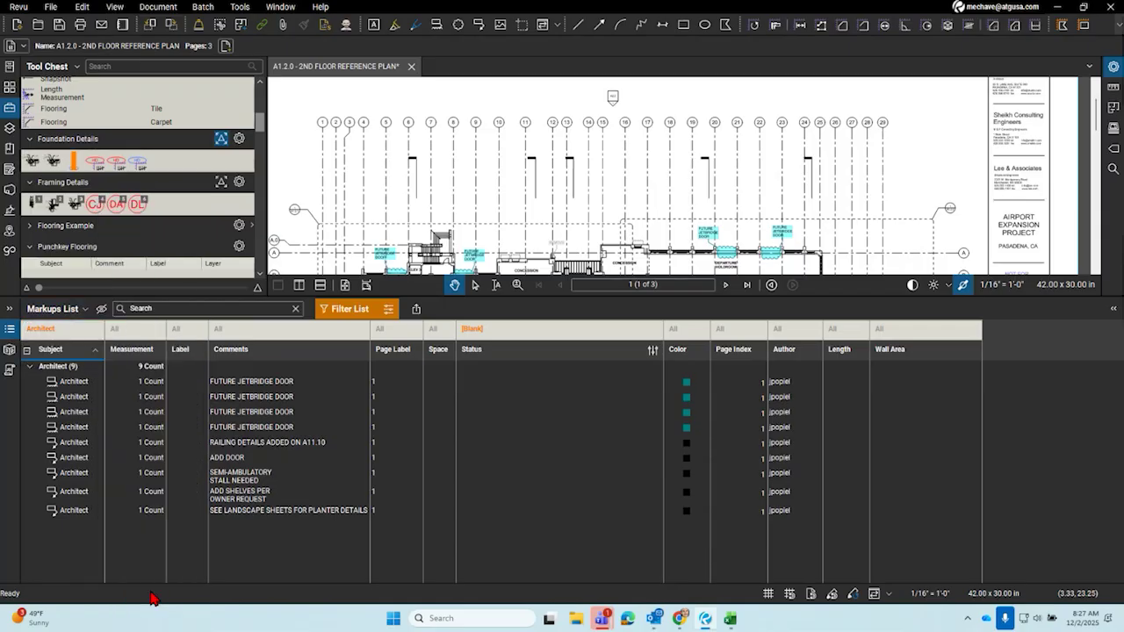
click(595, 130)
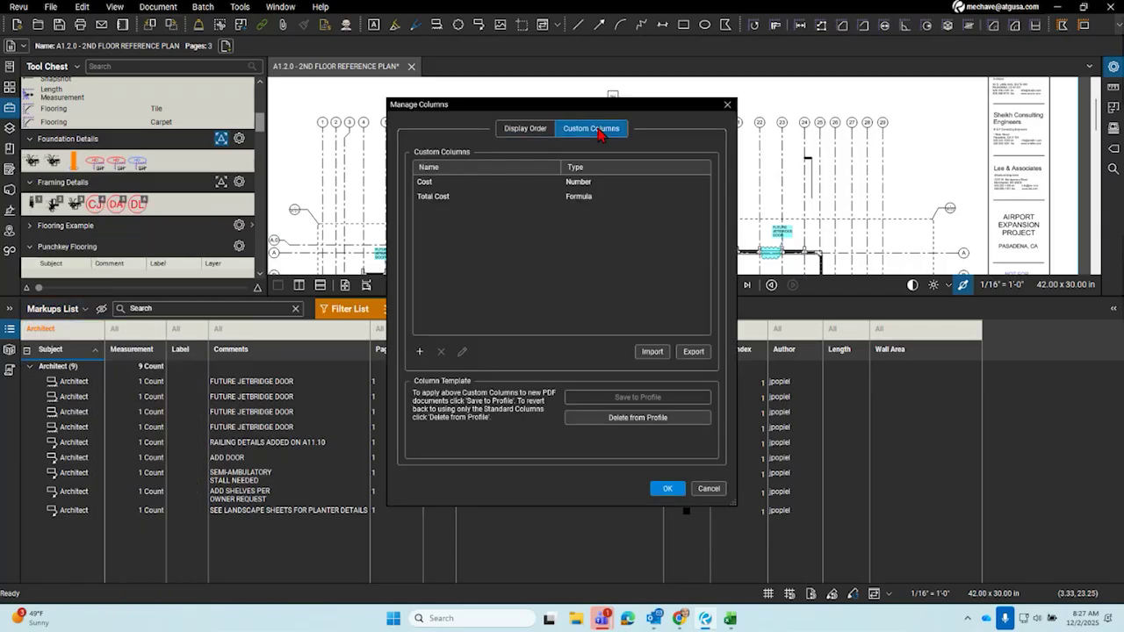
click(420, 351)
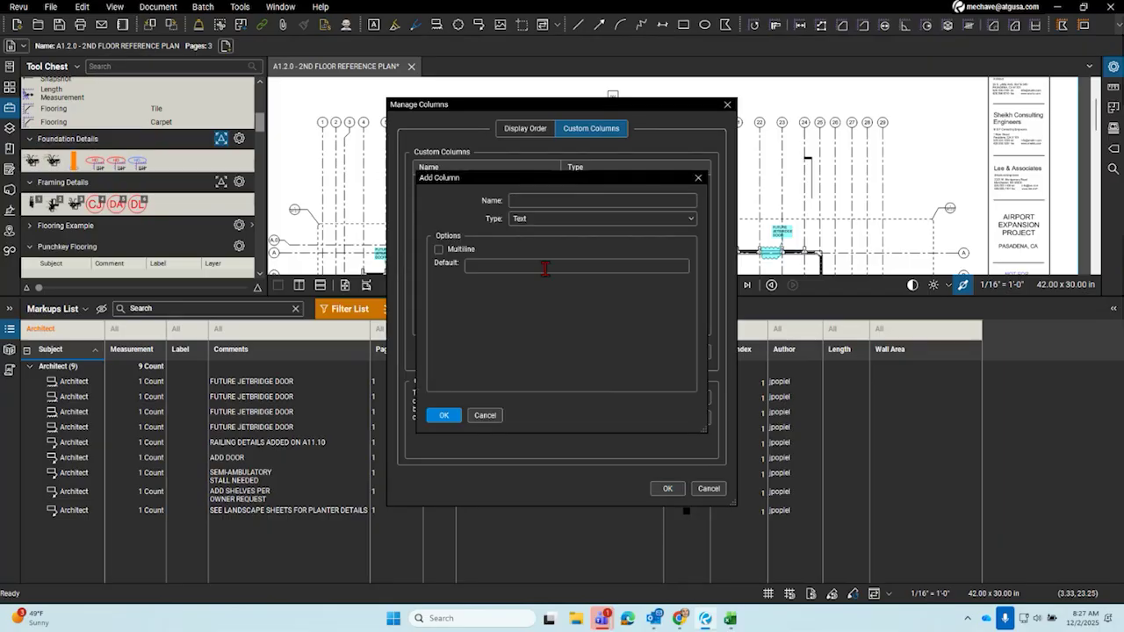
click(548, 218)
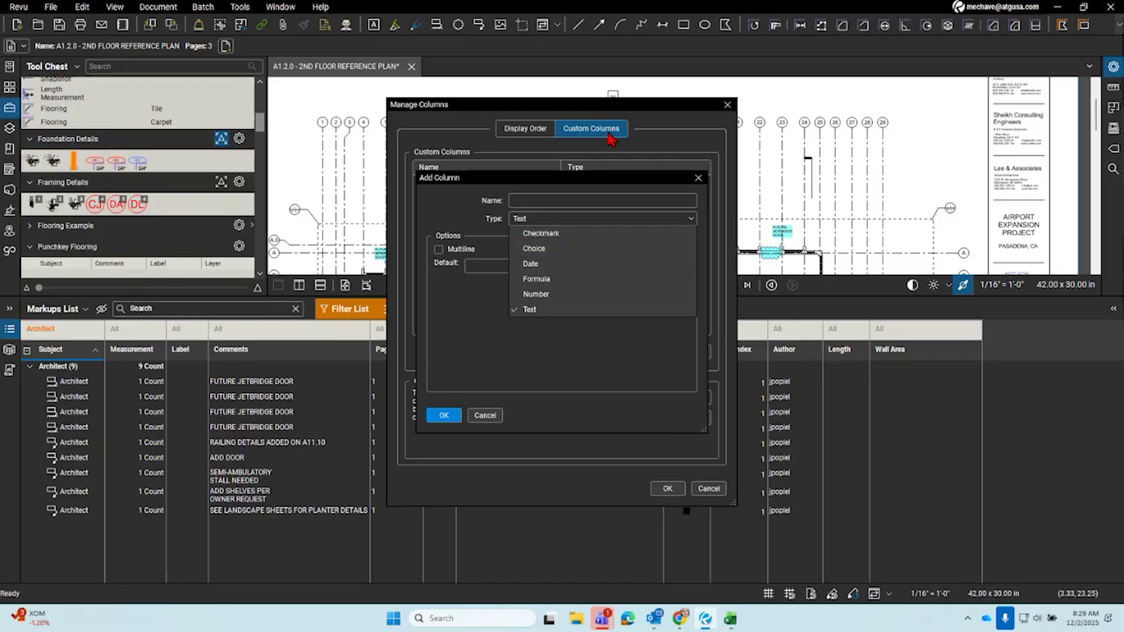
click(700, 181)
click(698, 178)
click(727, 105)
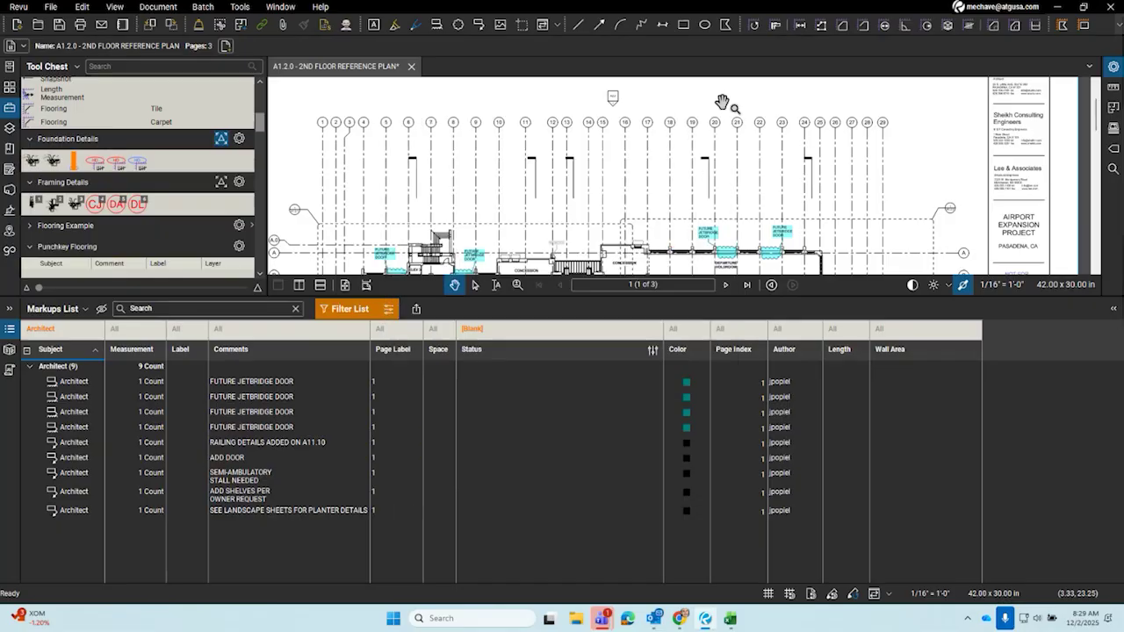